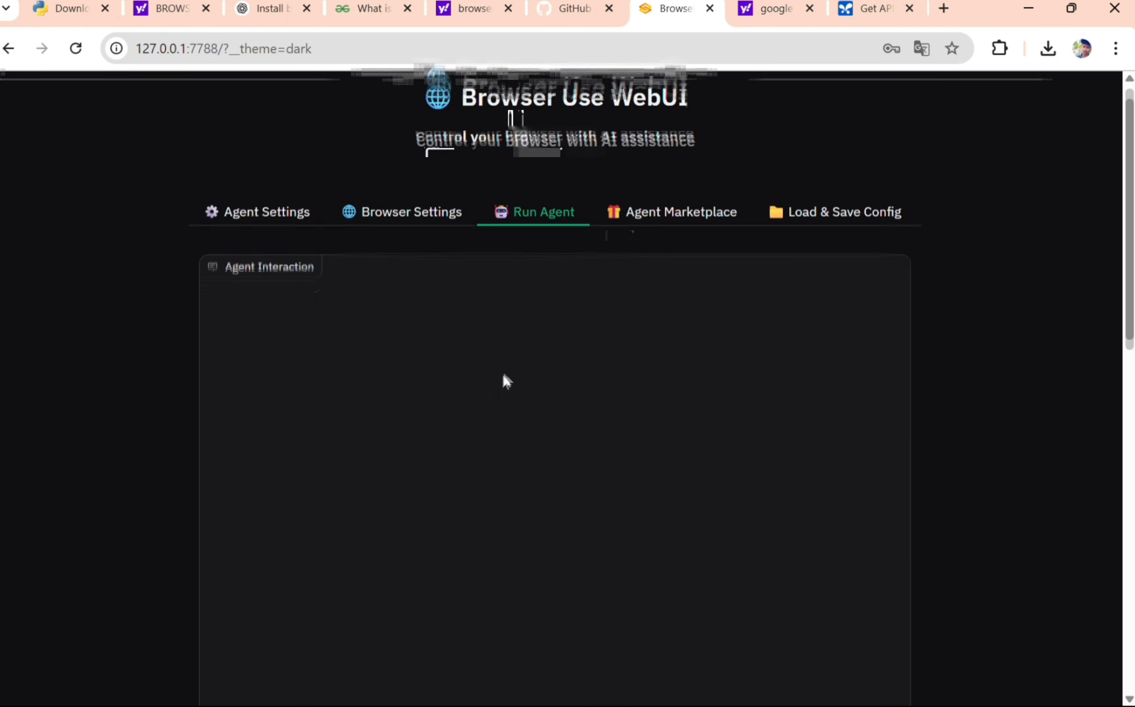
Begin the agent's task text with "go to google.com and search for the youtube and open youtube and then".
click(333, 344)
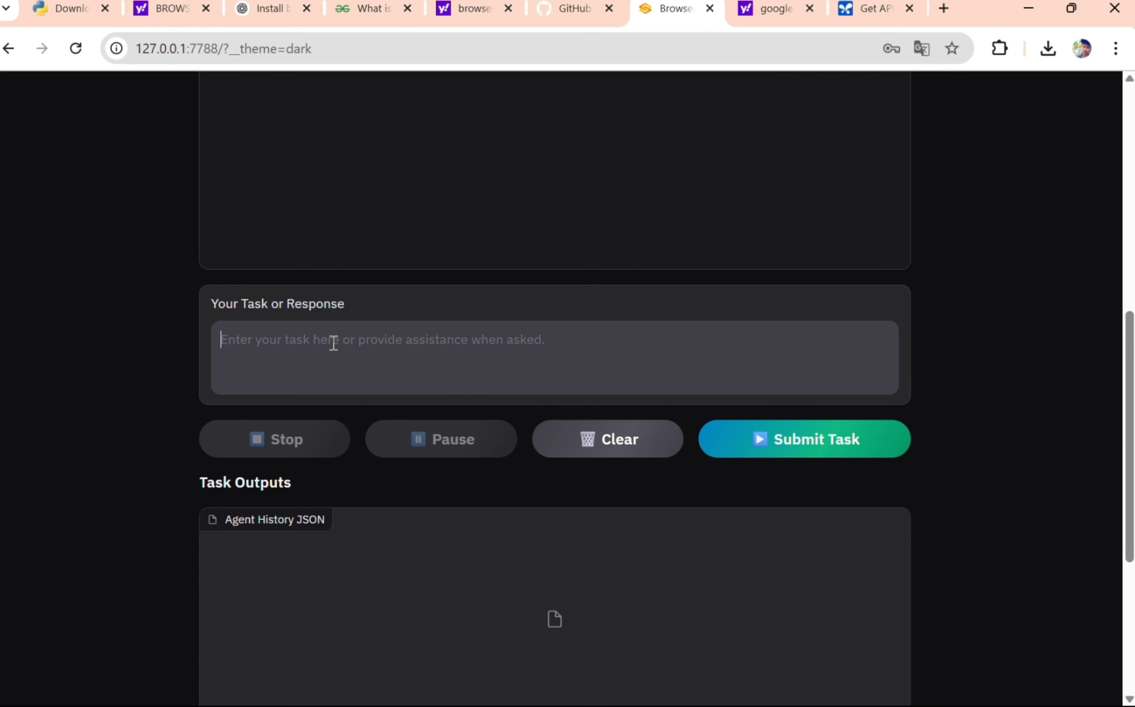
text(go to )
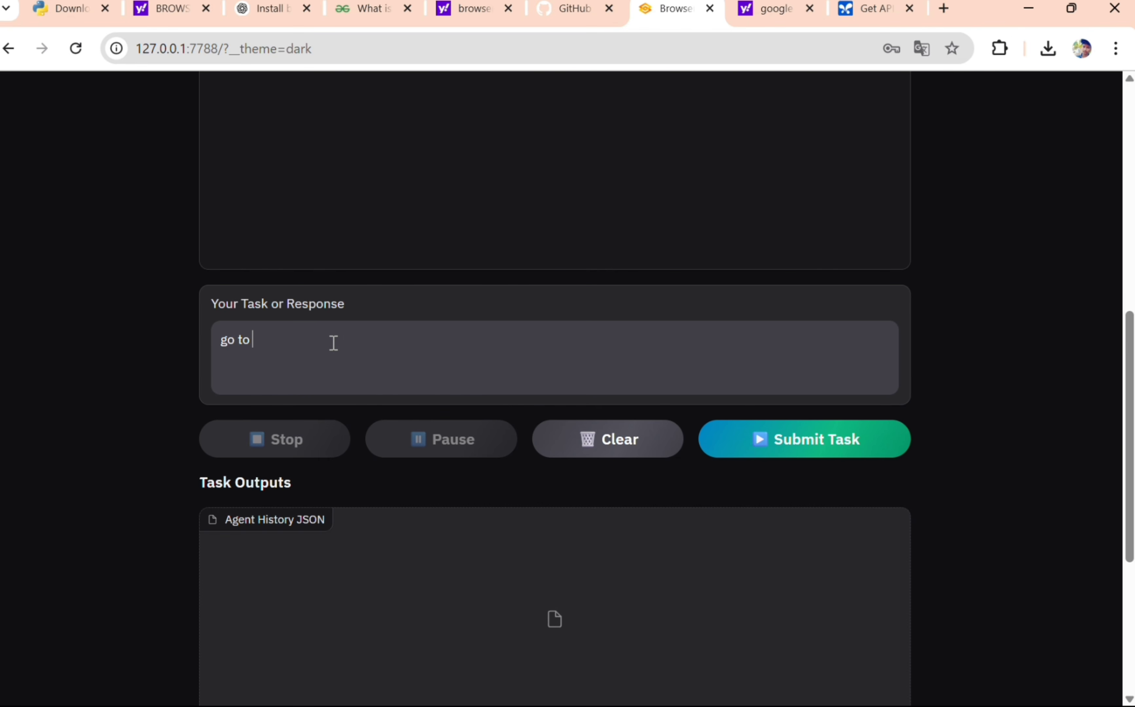
text(google.com and search fo)
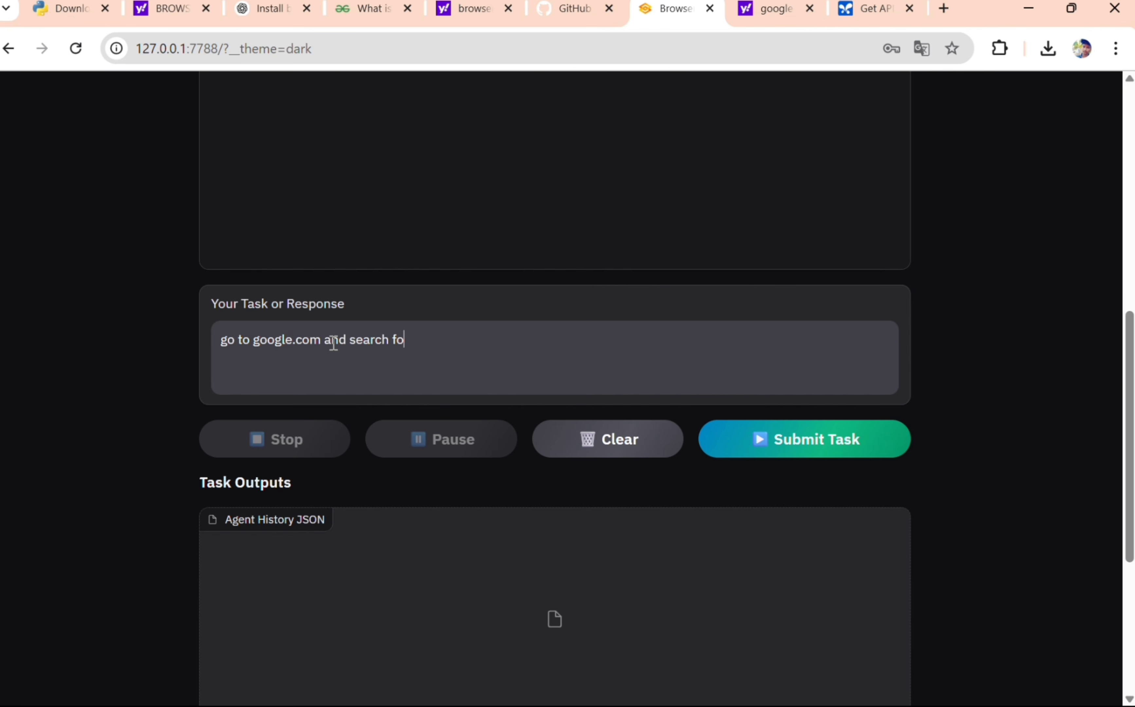
text(r th)
text(e )
text(youy)
text(tube)
text( and ope)
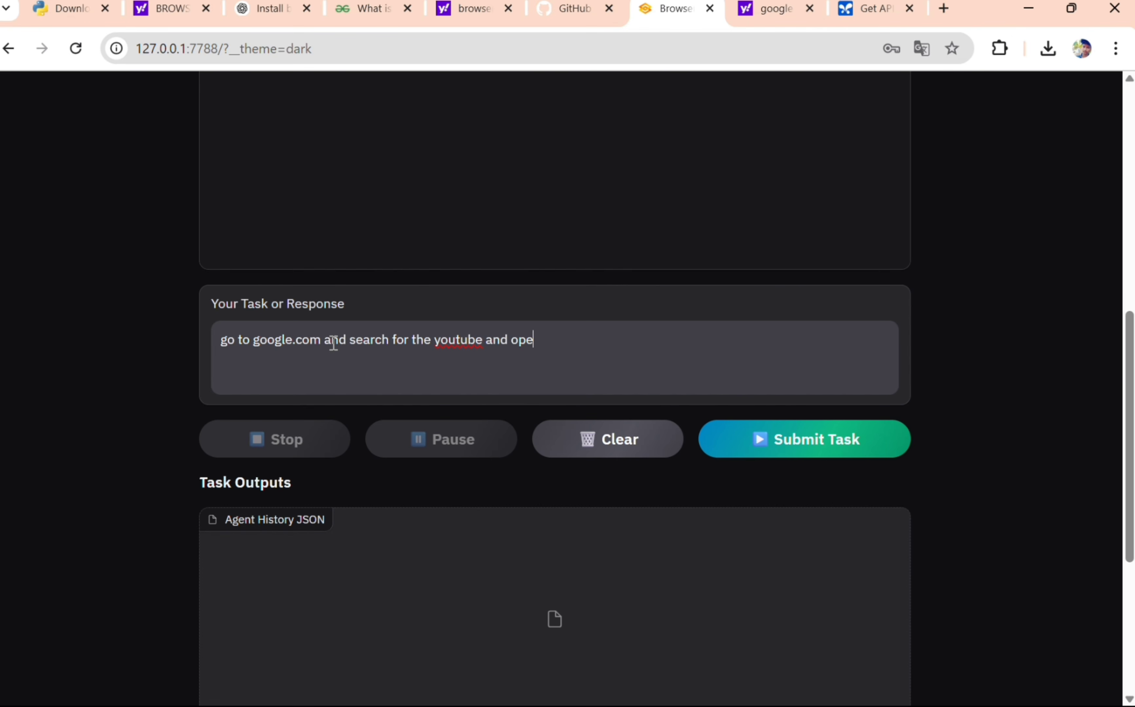
text(n youtube  and then)
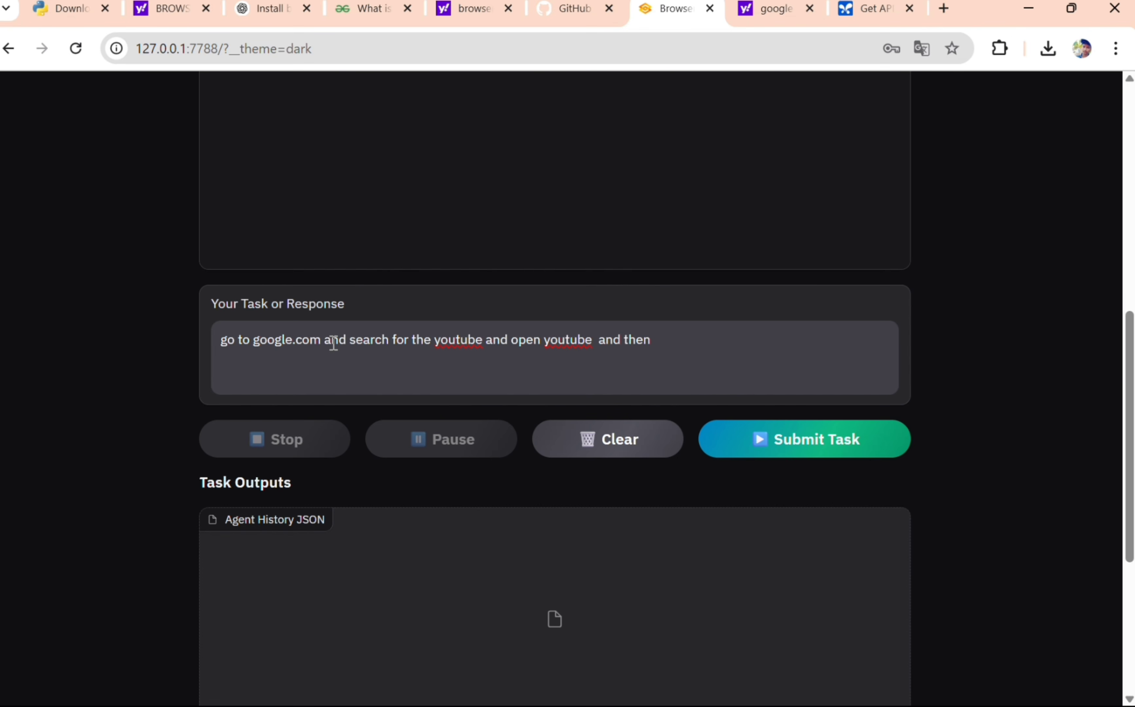
Complete the task text with "after search Technith channel with 242 subscribers and open a run video" and submit the task.
text( after search)
key(Caps_Lock)
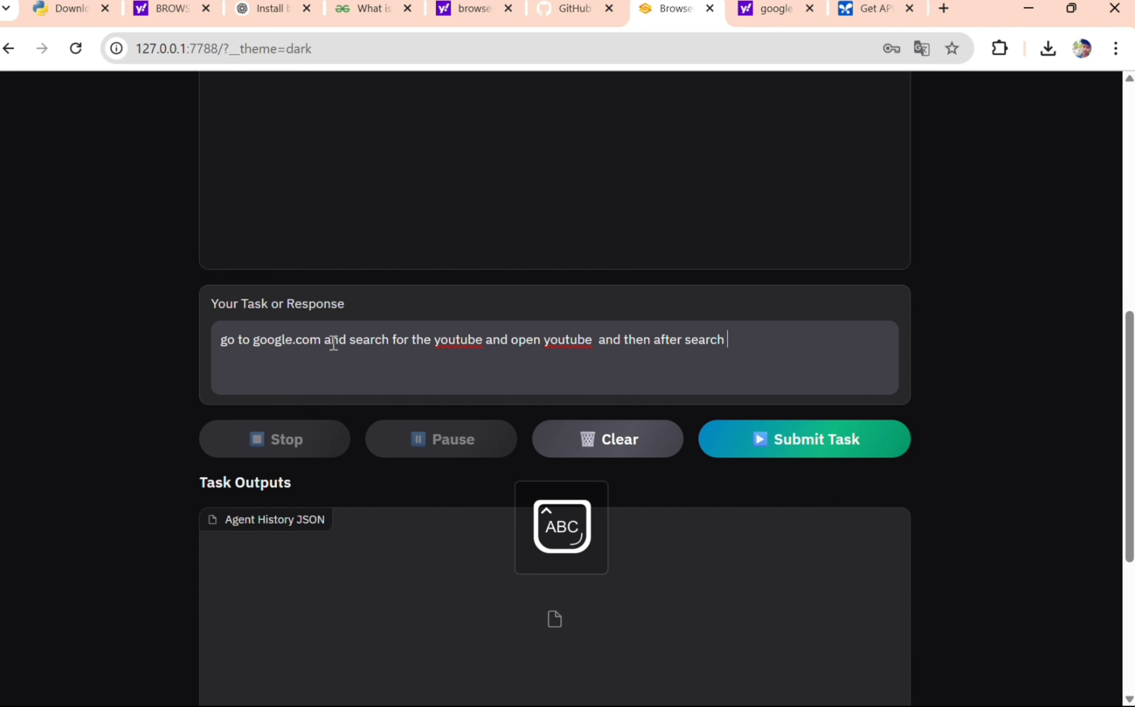
text(T)
key(Caps_Lock)
text(echnith channel w)
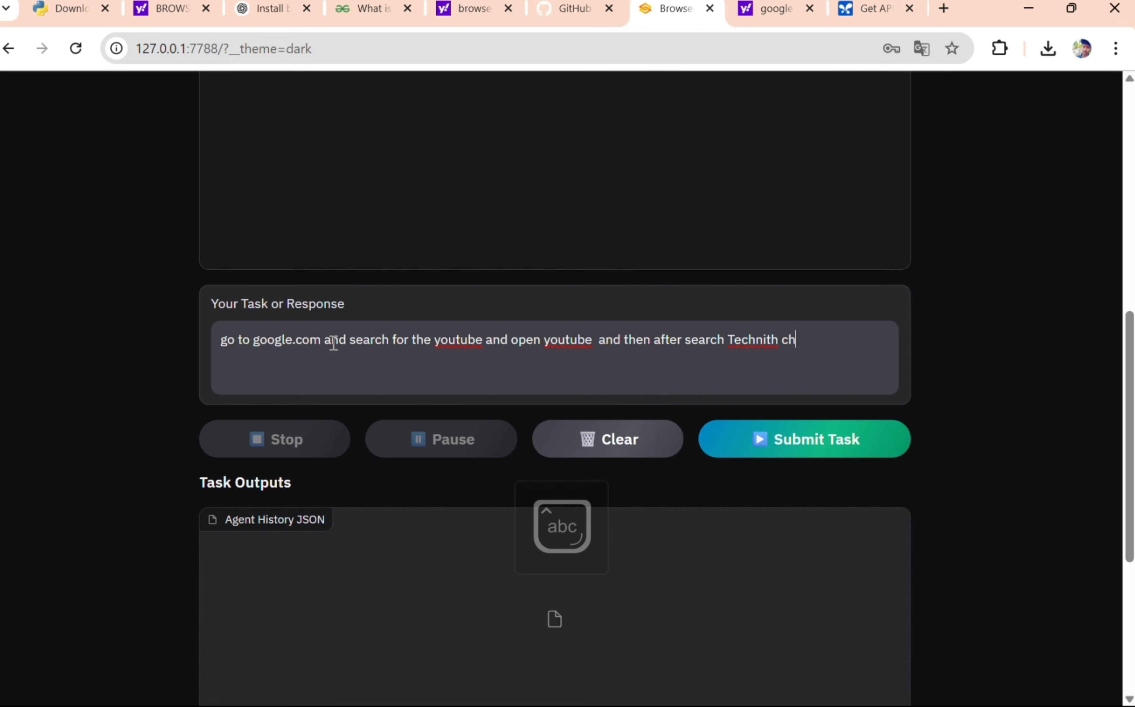
text(ith 242)
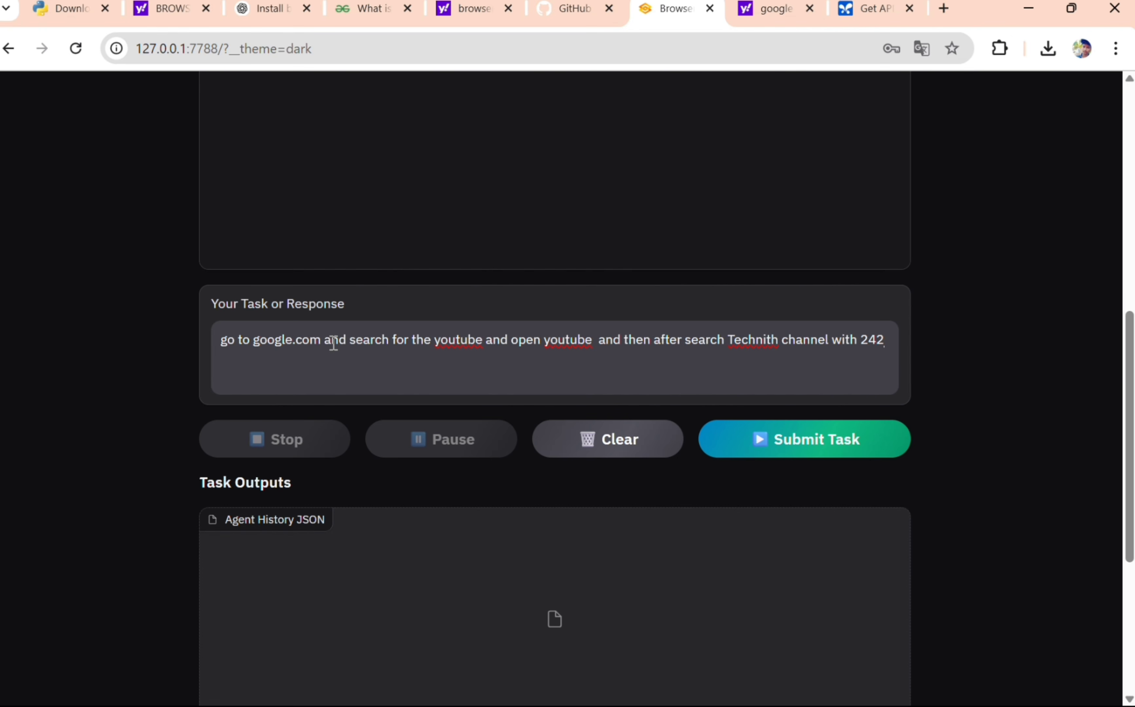
text( subscribers  and open  a run )
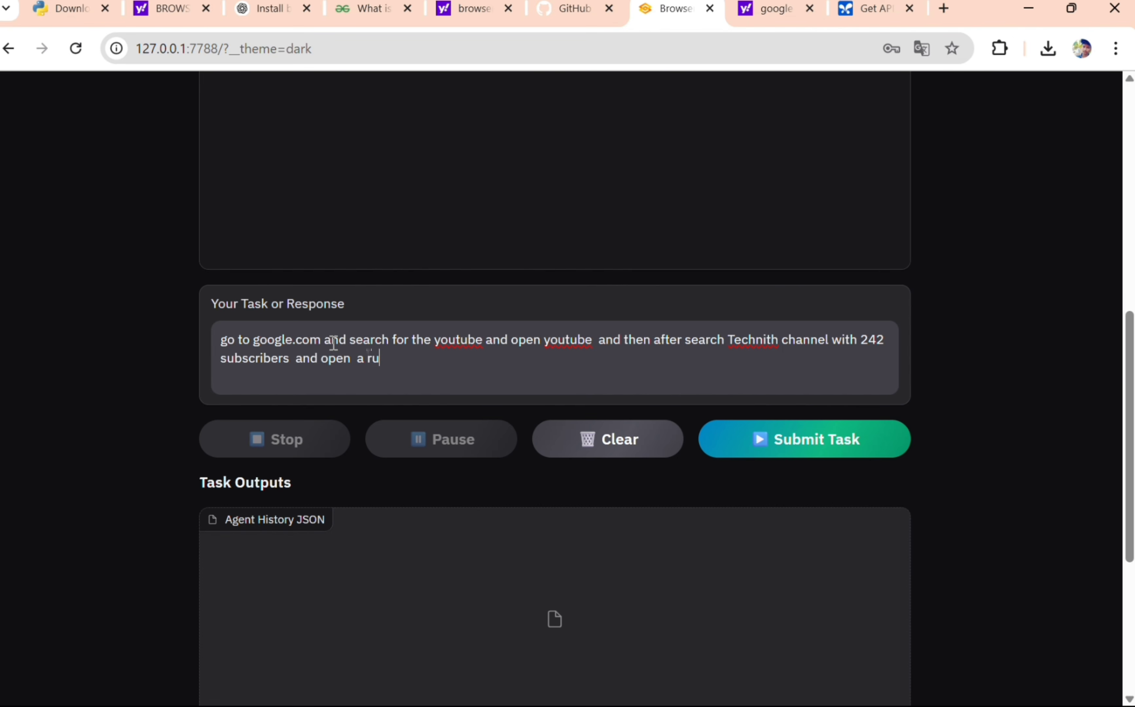
text(video)
click(782, 445)
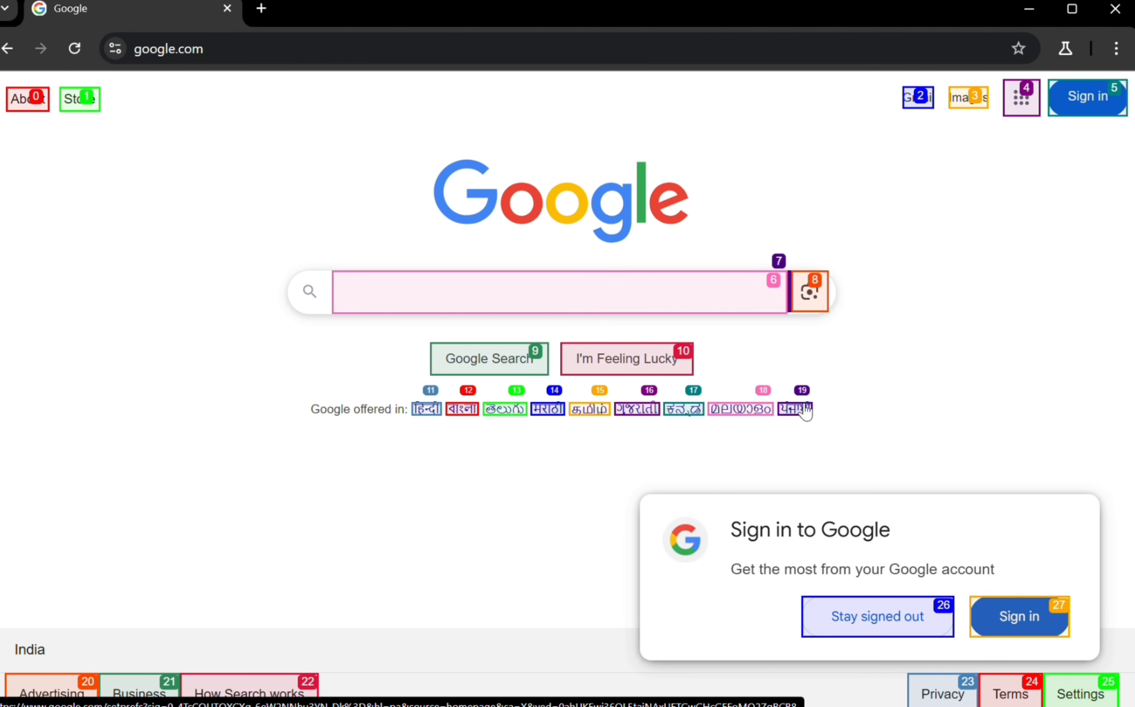
Dismiss the Google sign-in prompt by staying signed out and search Google for "youtube".
click(881, 635)
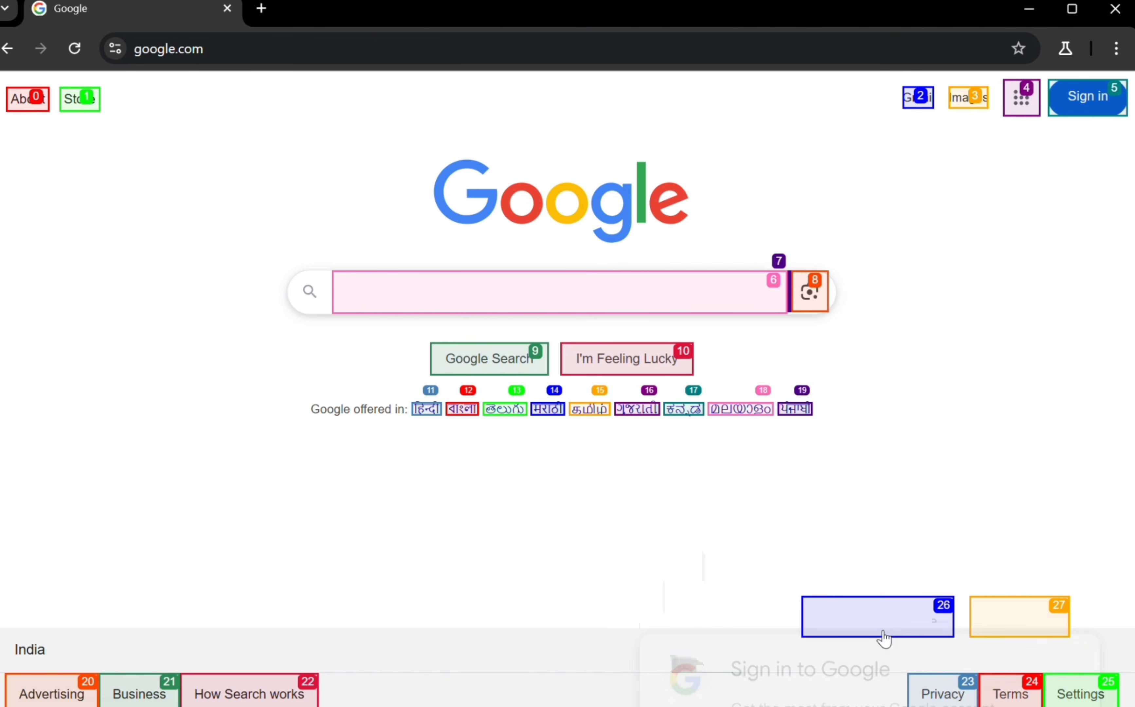
text(youtube)
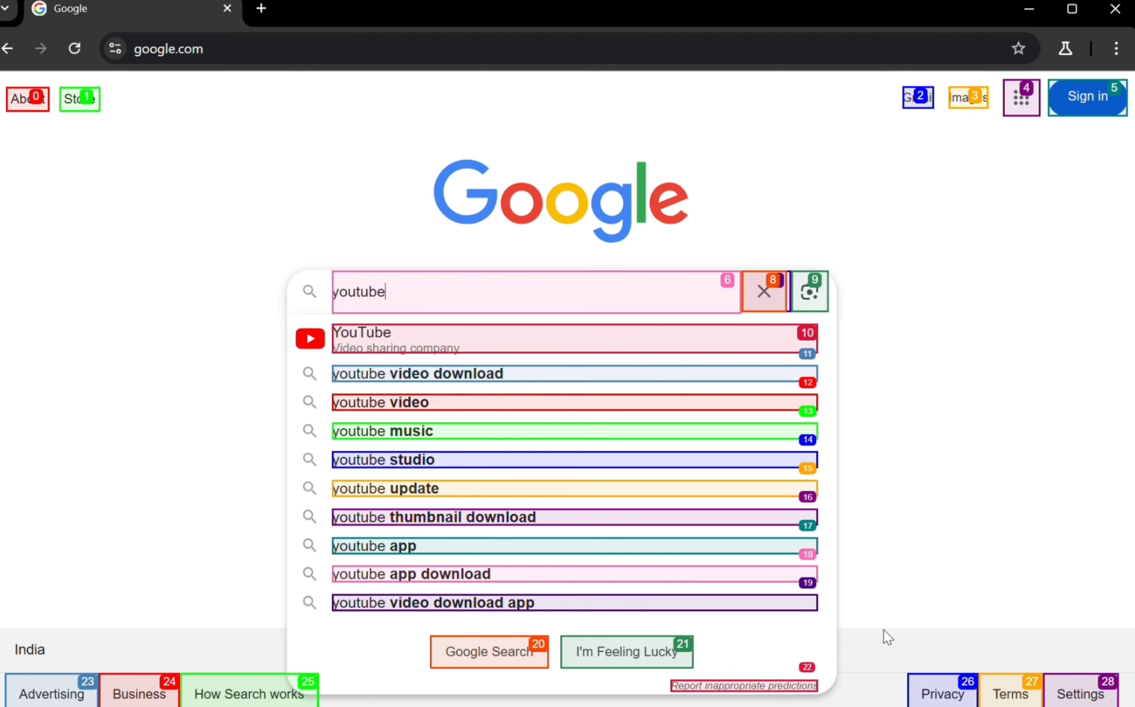
key(Return)
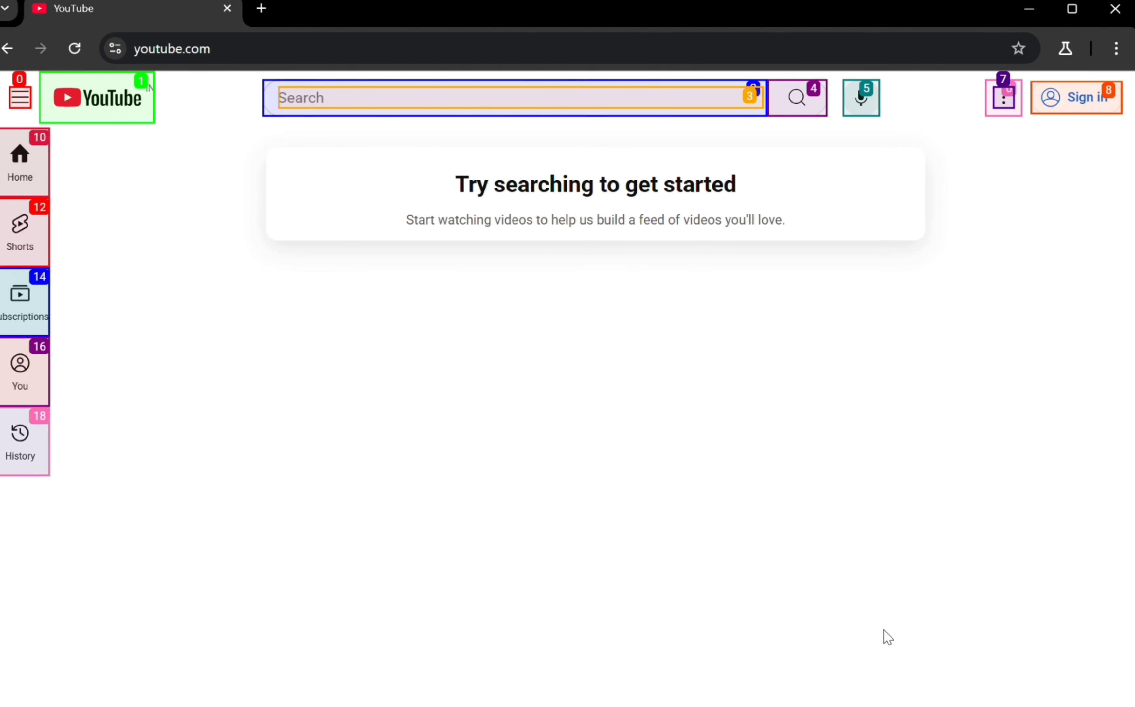
Search YouTube for "Technith channel".
text(Technith channel with 242 subscribers)
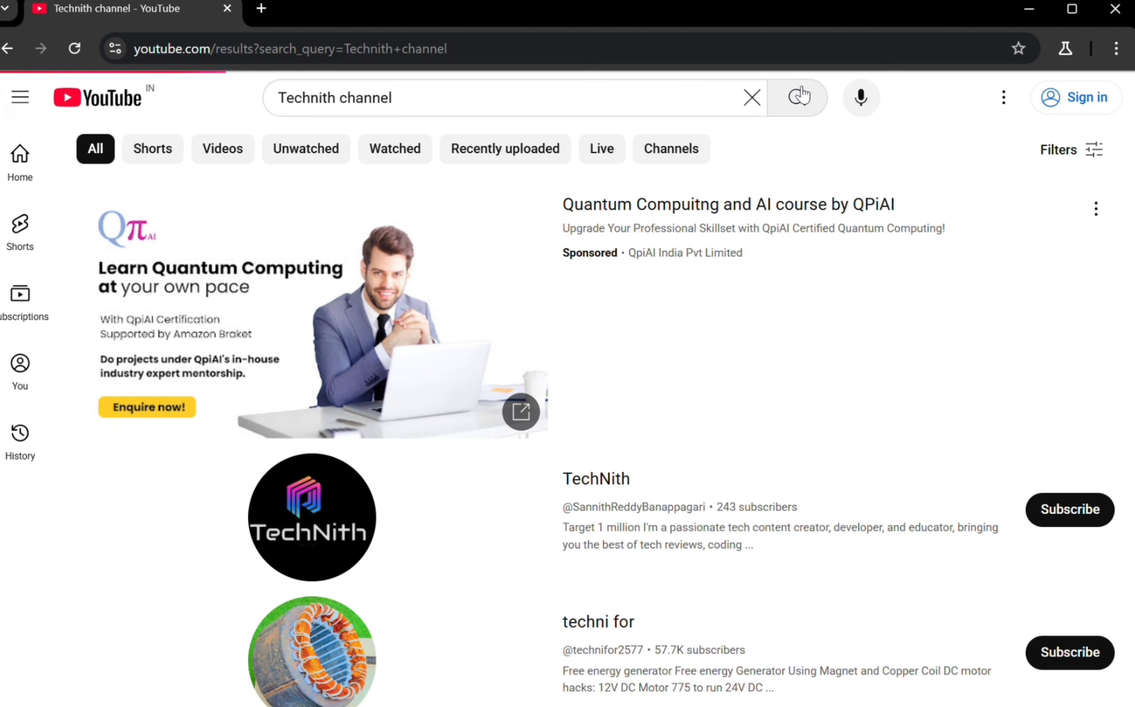
click(802, 94)
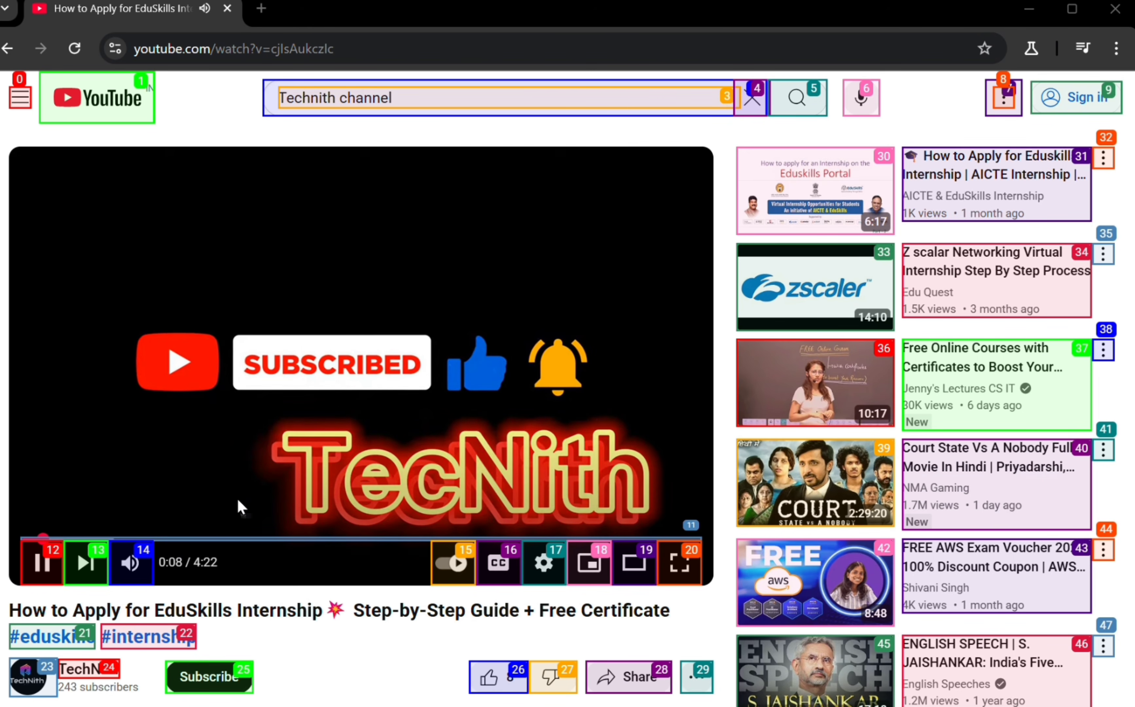
Skip ahead through the EduSkills internship video to about 1:00, 2:13, 3:33 and 3:53.
click(178, 542)
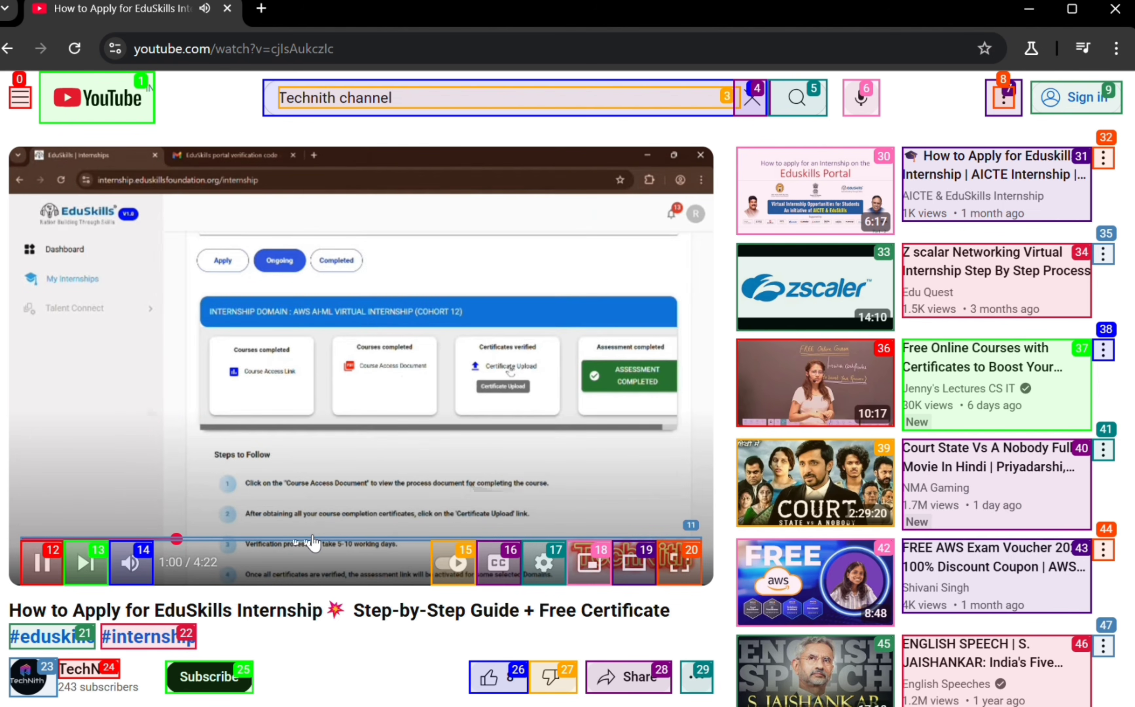
click(357, 541)
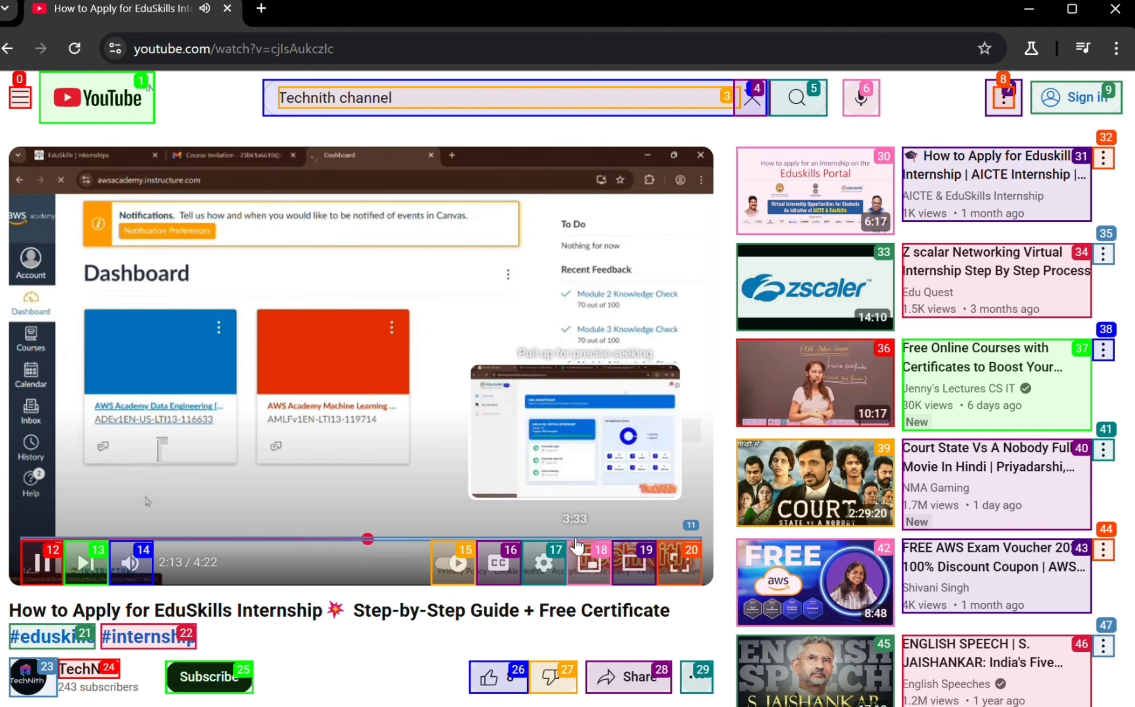
click(576, 540)
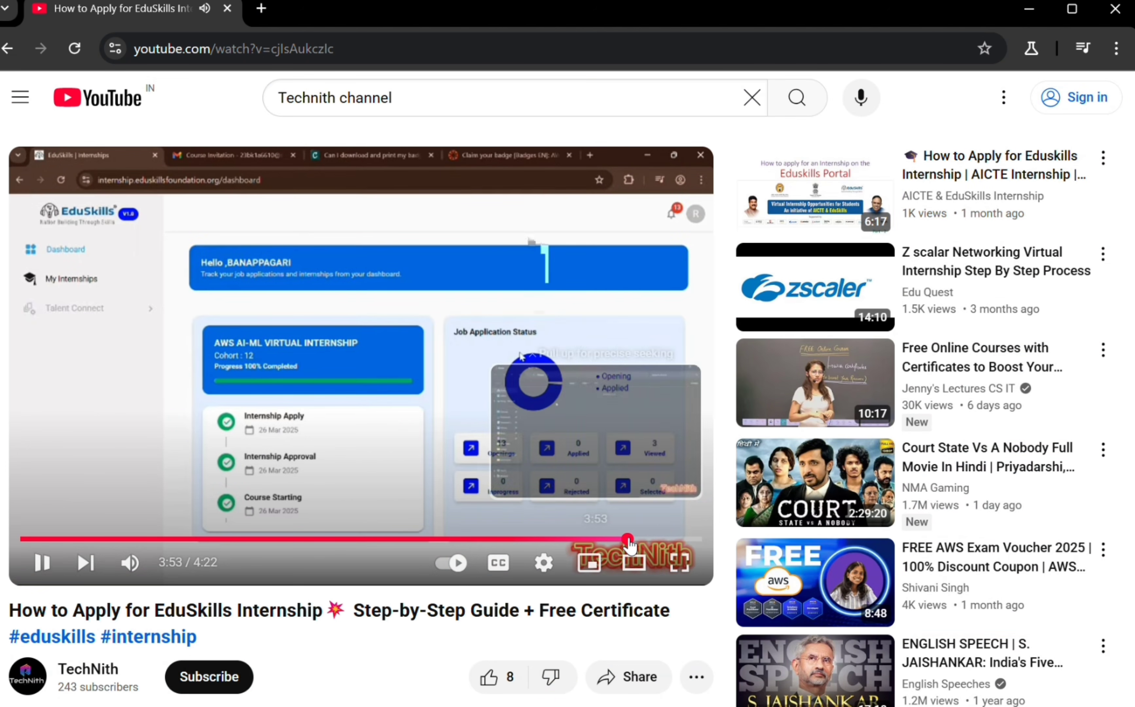
click(629, 540)
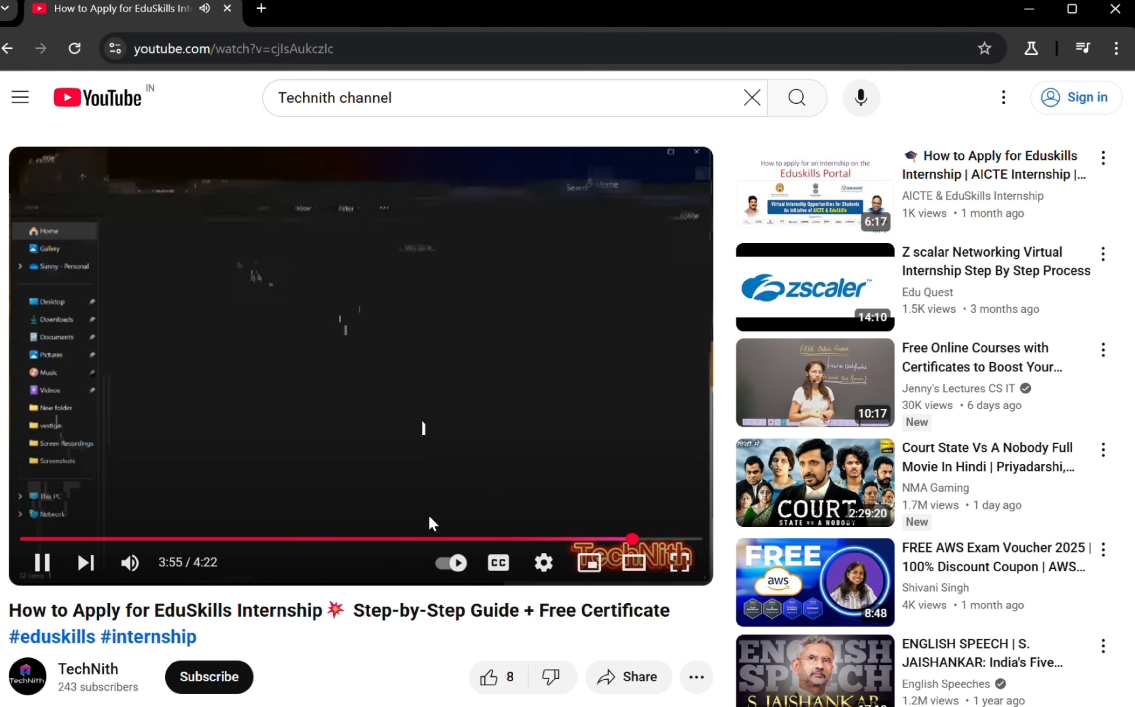
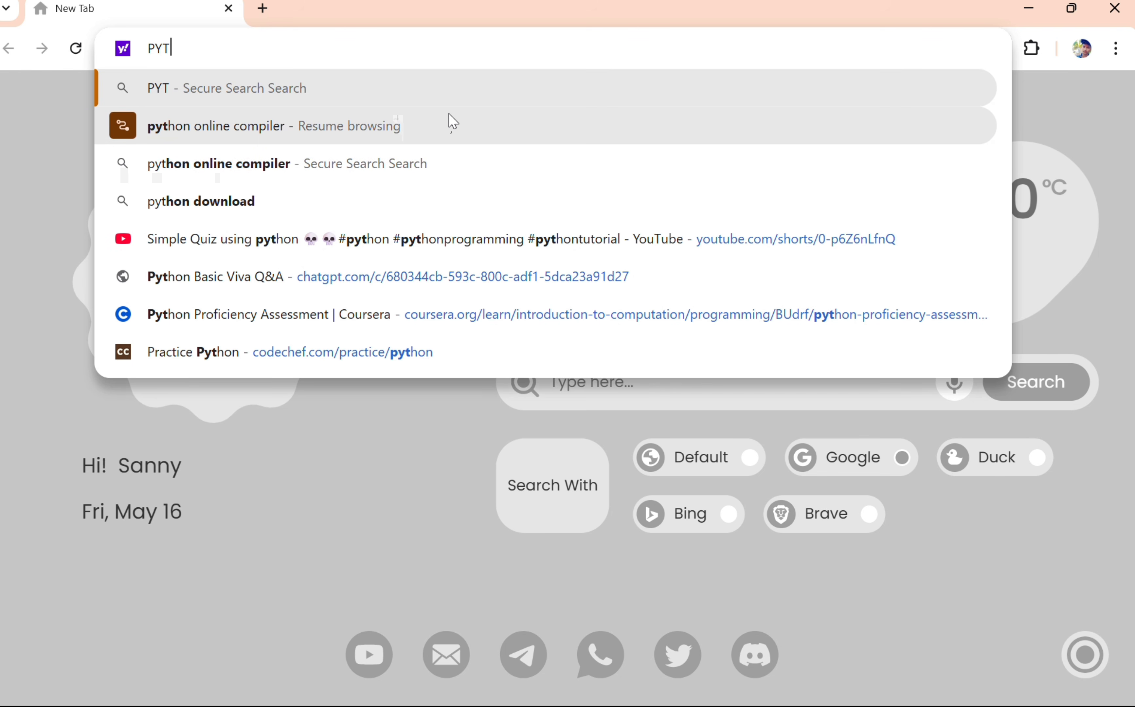
Search the web for "PYTHON" and open the Download Python page on python.org.
text(HON)
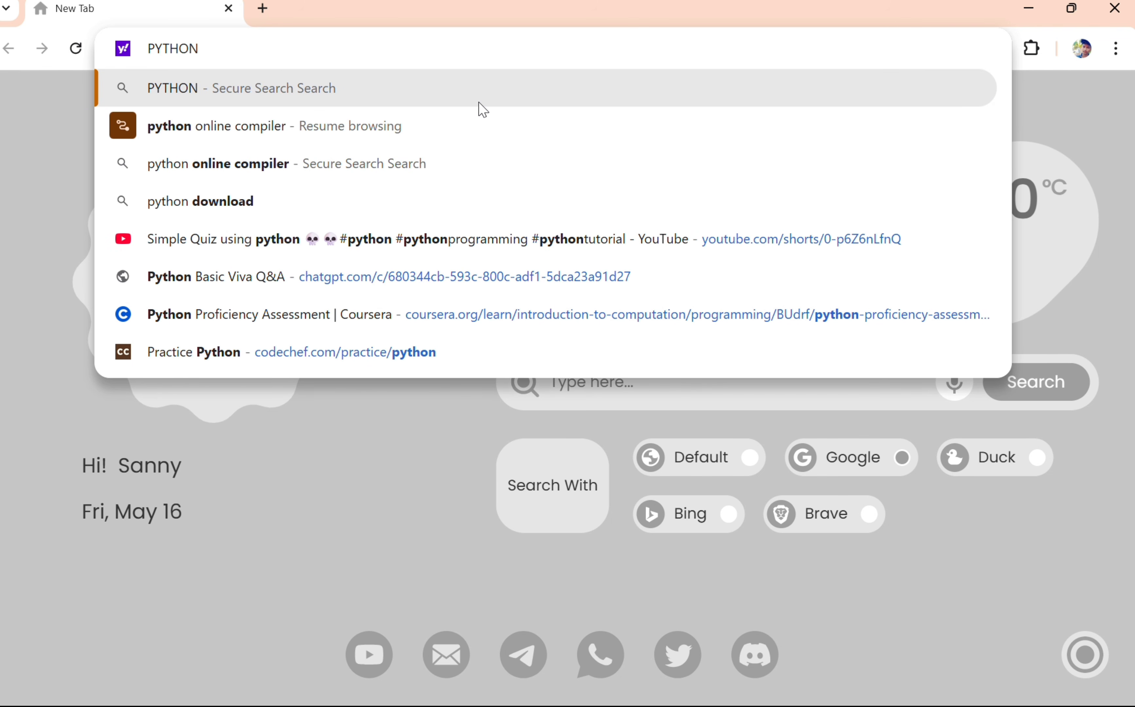
key(Return)
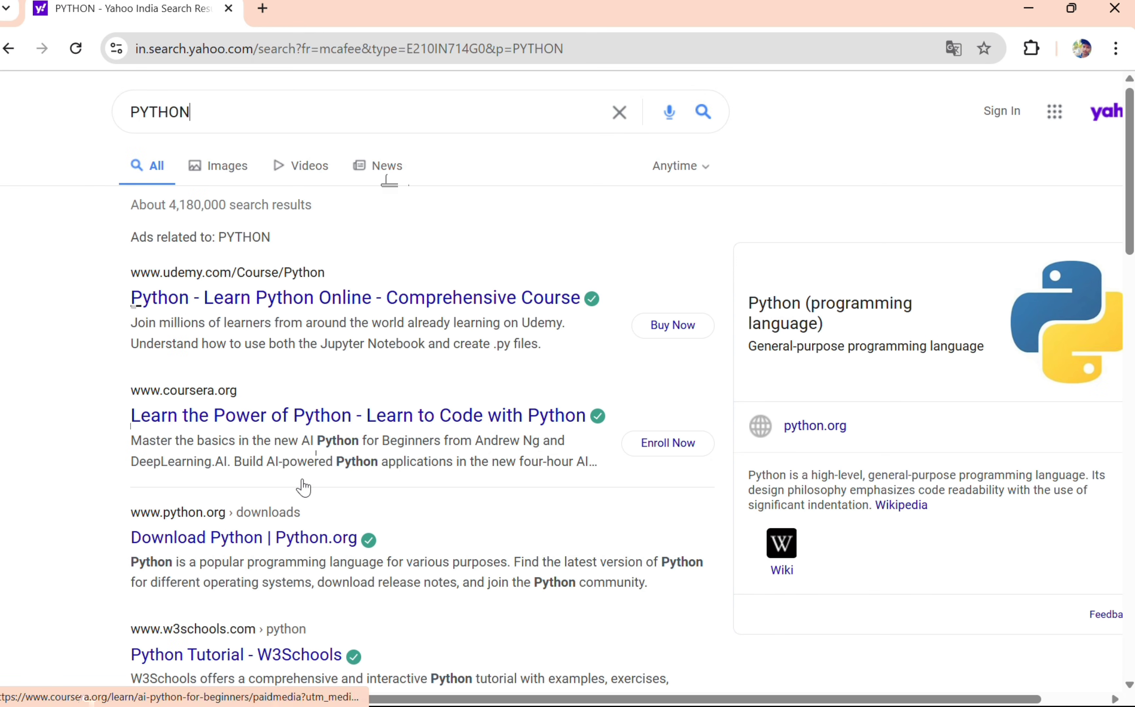
click(281, 542)
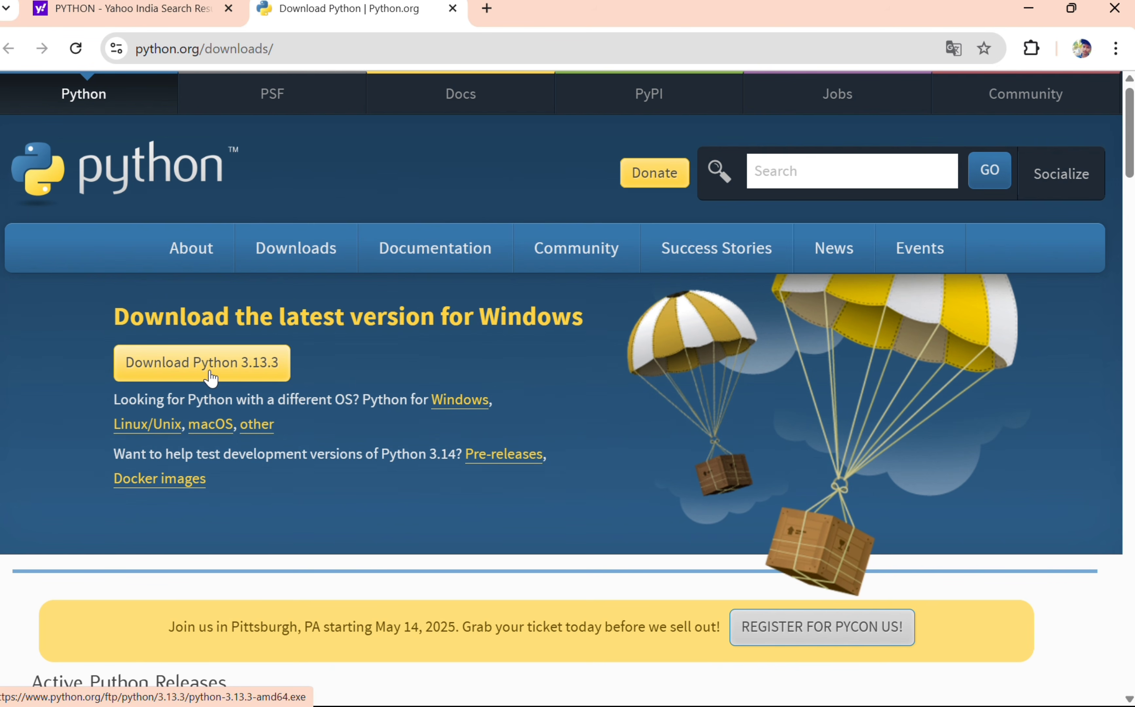
Start downloading the Python 3.13.3 installer for Windows, cancel the download and close the download history.
click(211, 377)
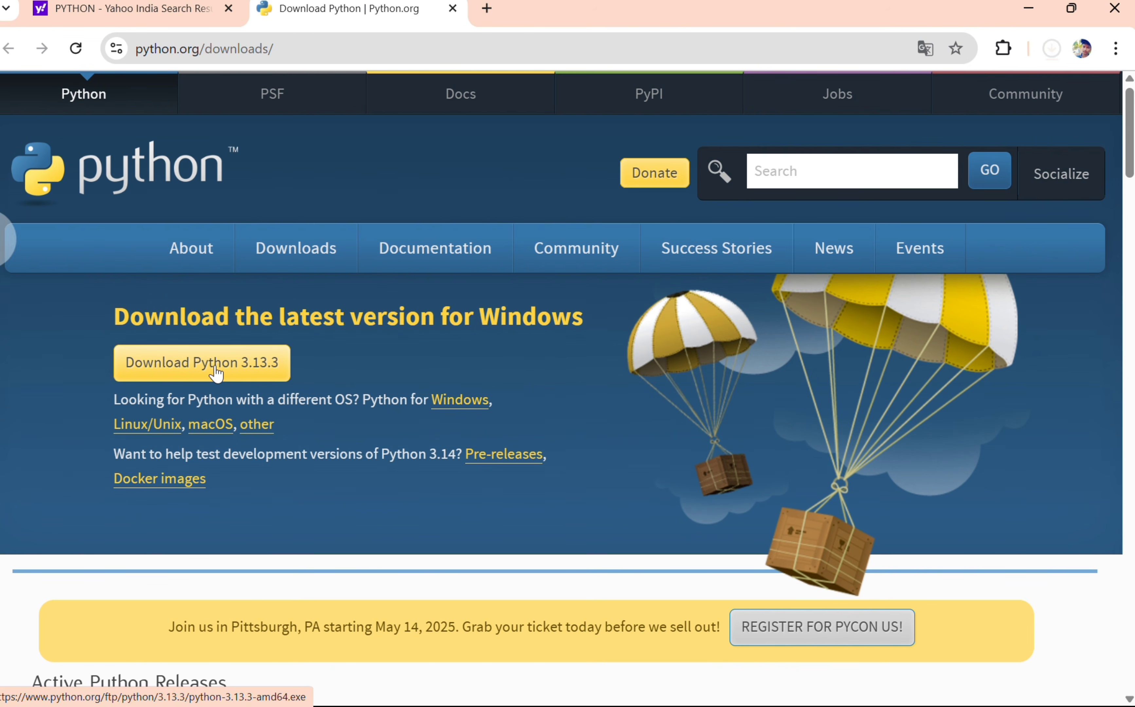
click(1048, 48)
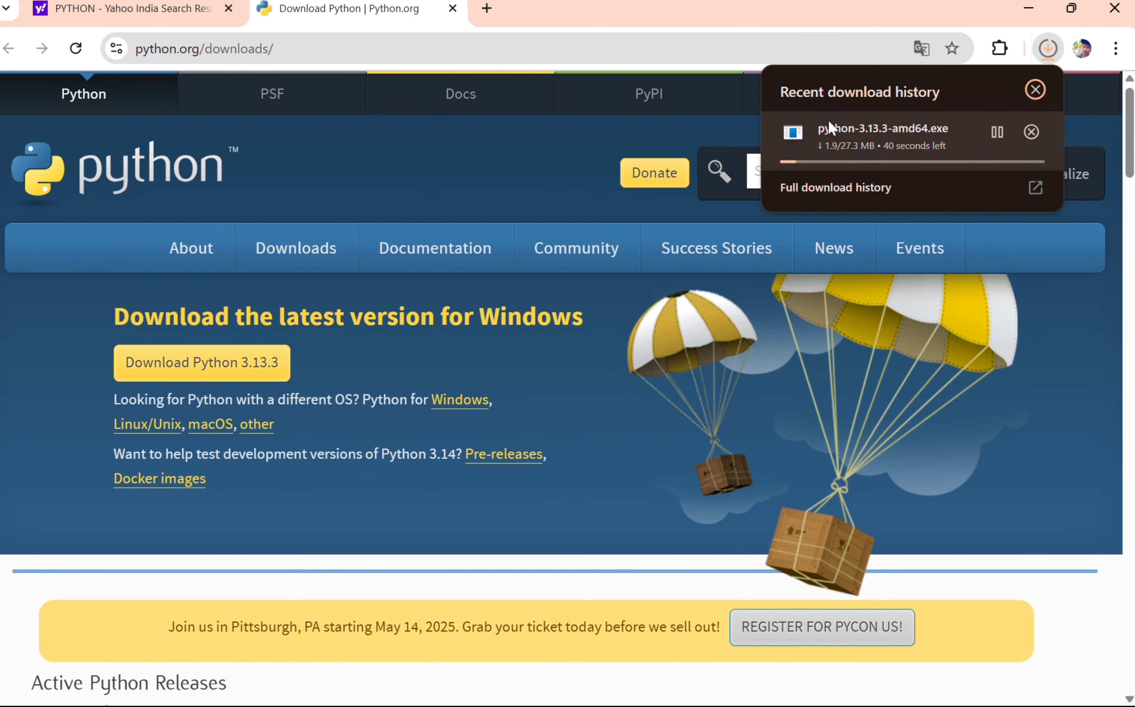
click(996, 133)
click(1031, 132)
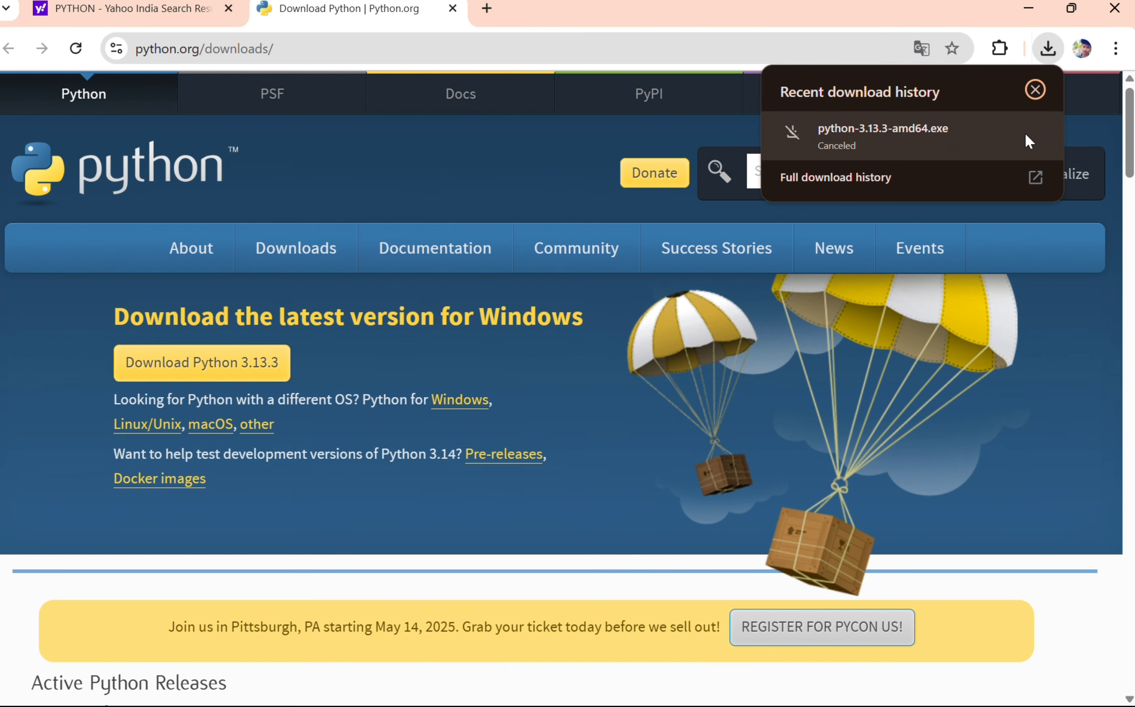
click(1035, 90)
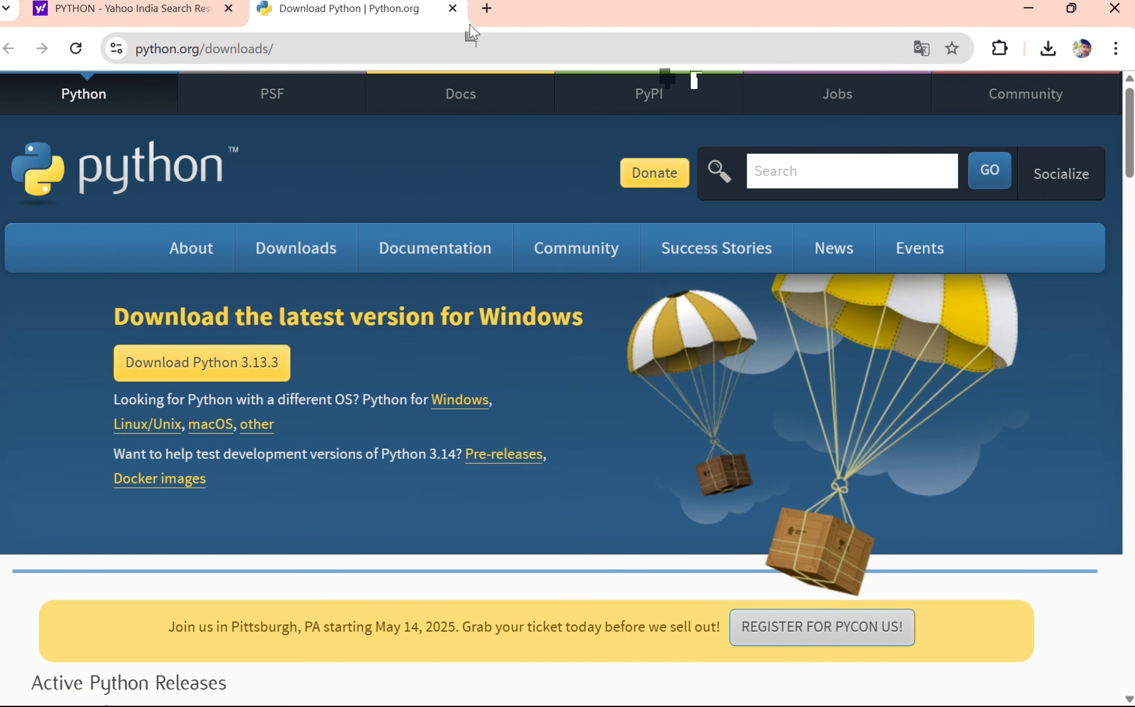
Search the web for "BROWSER USE" in a new tab and open the browser-use/browser-use GitHub repository result.
click(486, 8)
click(352, 60)
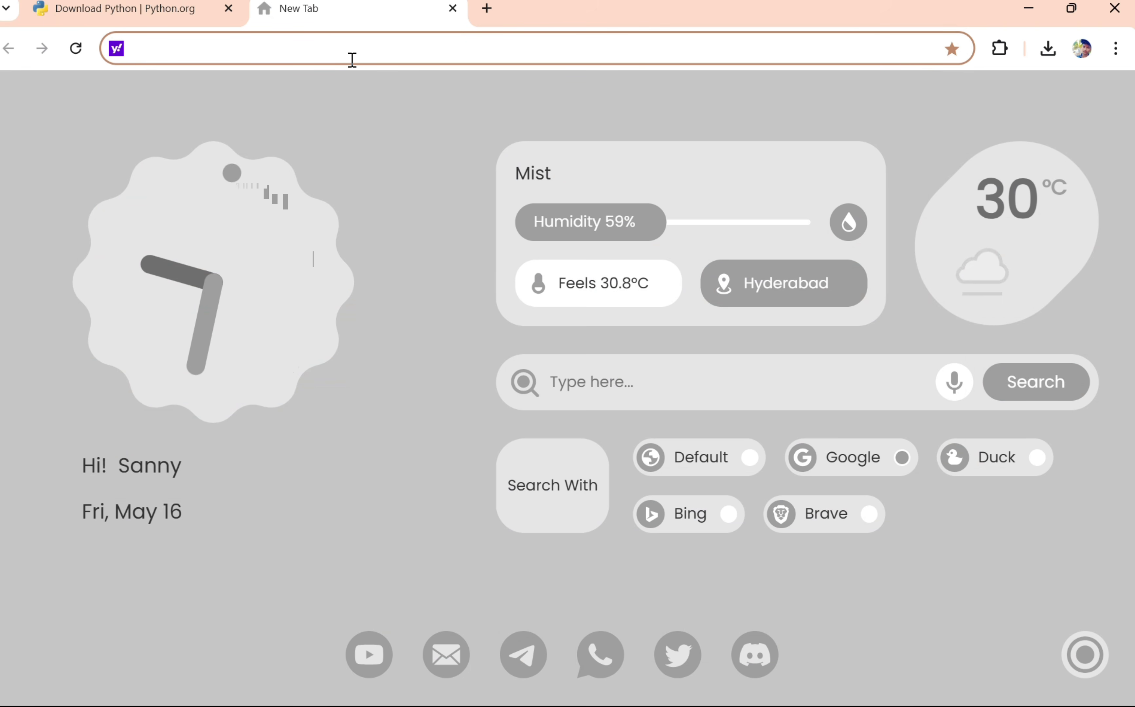
text(BROWSE)
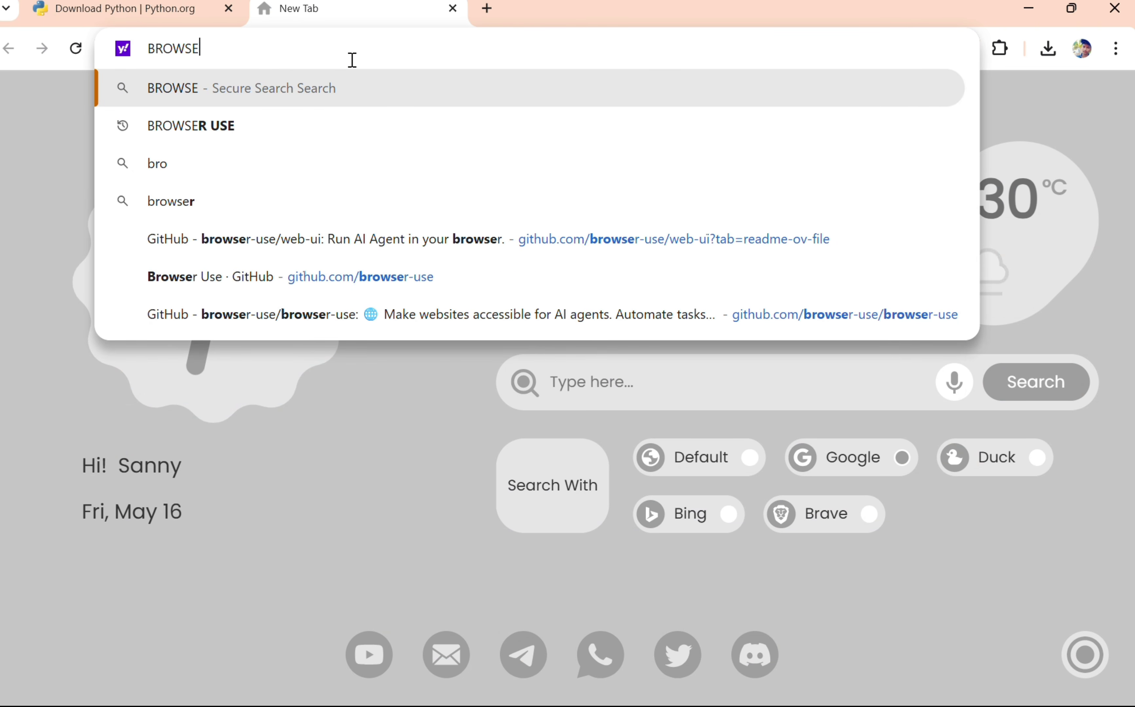
click(540, 125)
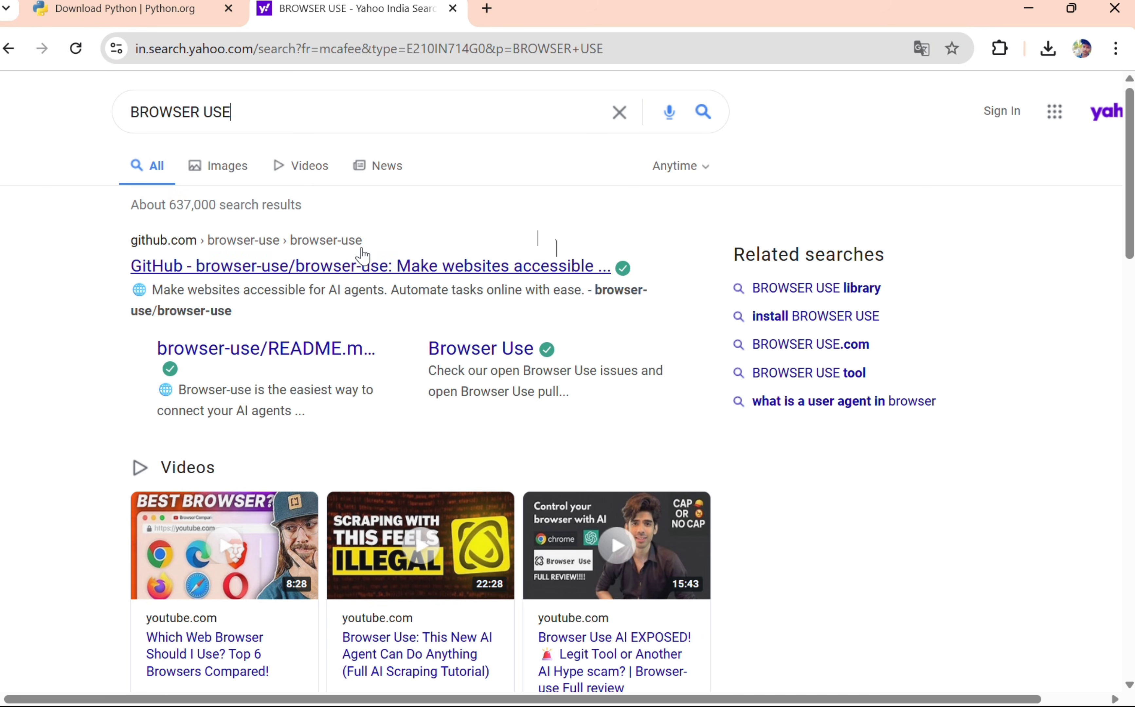
click(361, 271)
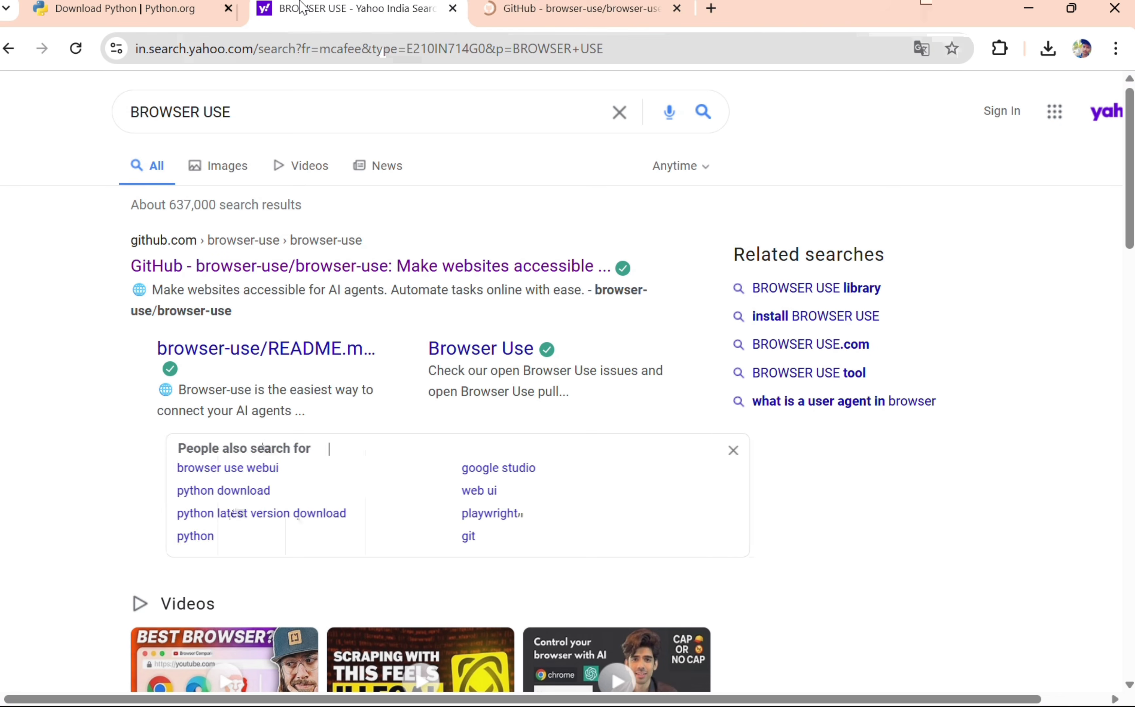
Return to the "BROWSER USE" search results, look through them and open the Browser Use organization page on GitHub.
click(282, 18)
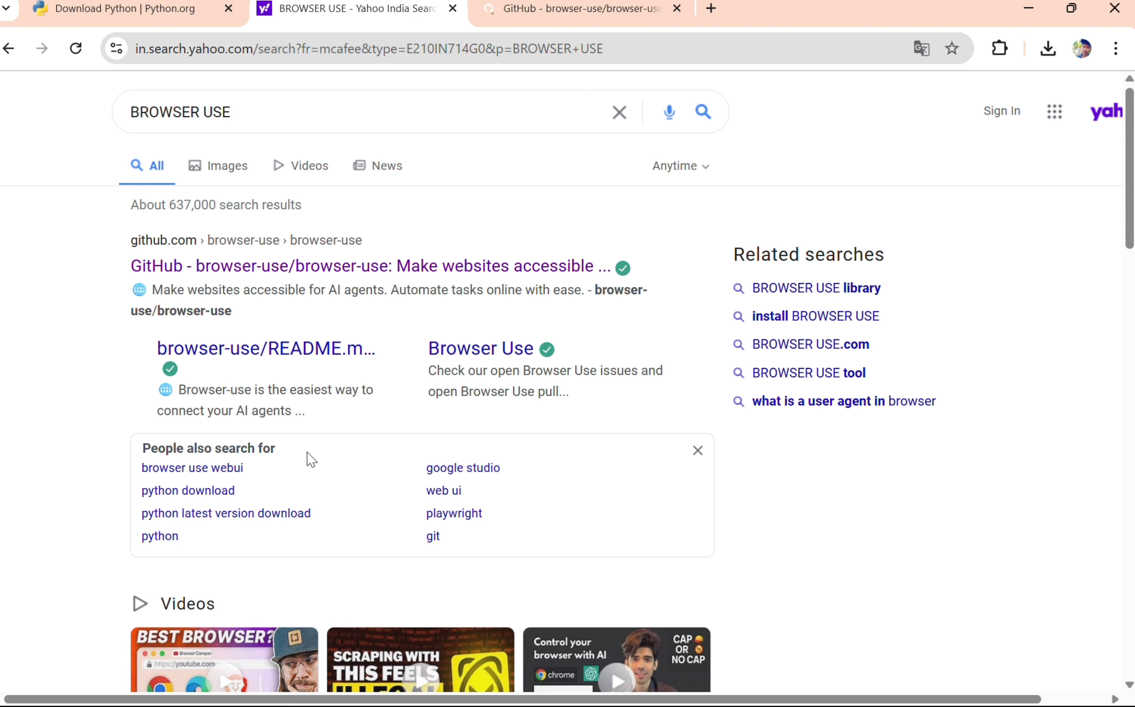
scroll(306, 451, down, 7)
scroll(301, 514, down, 3)
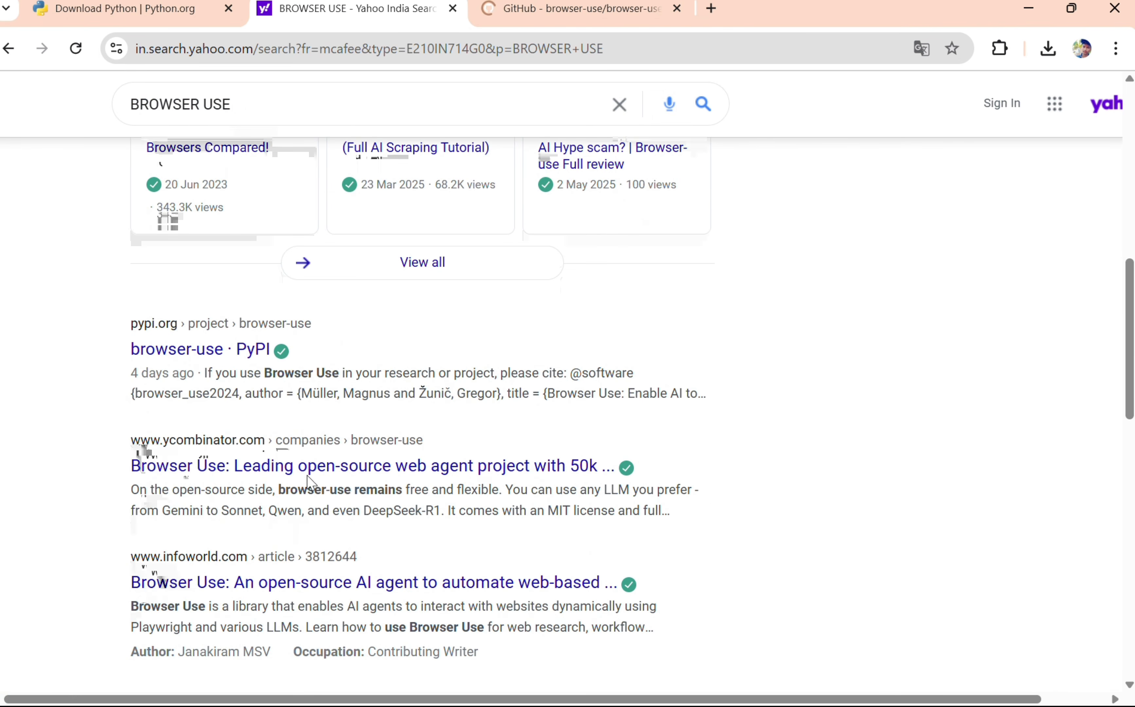
scroll(309, 482, up, 10)
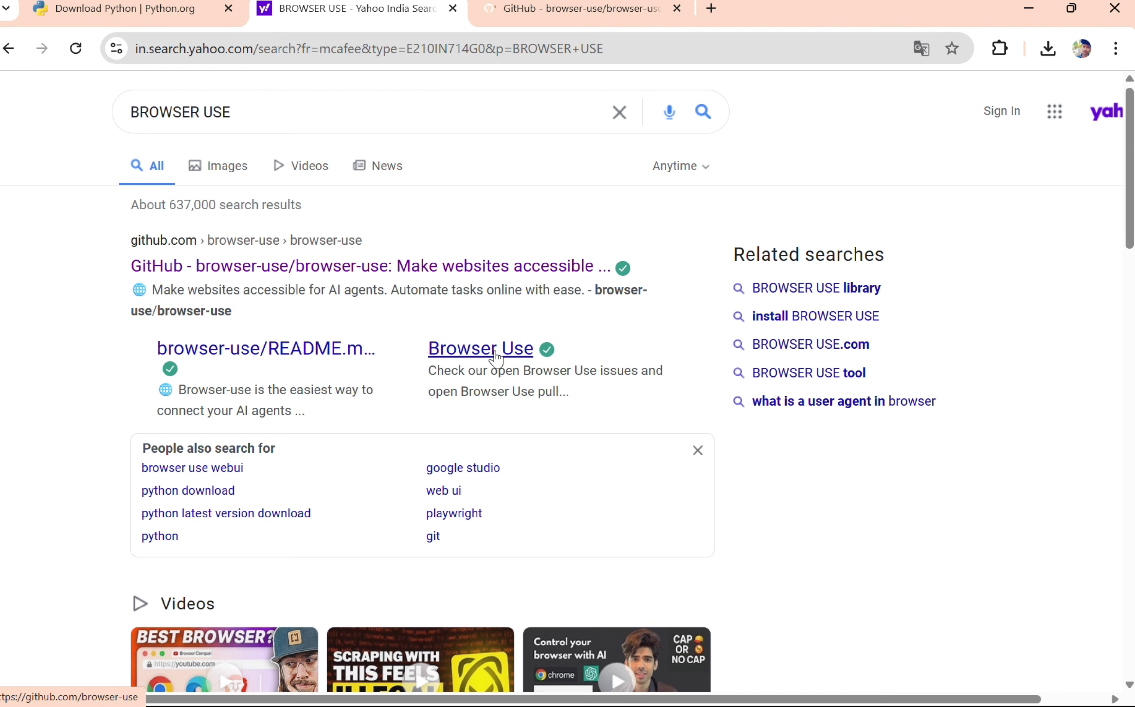
click(505, 355)
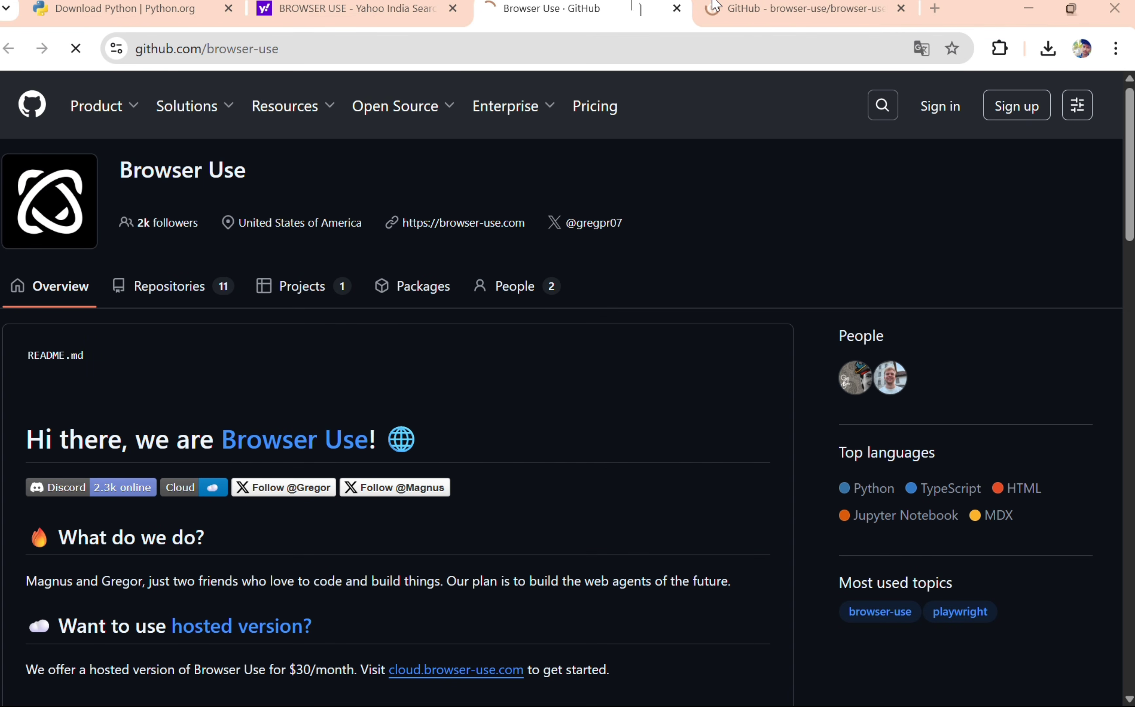
Move the browser-use/browser-use repository tab before the organization page and copy the pip install browser-use command from its Quick start.
click(698, 21)
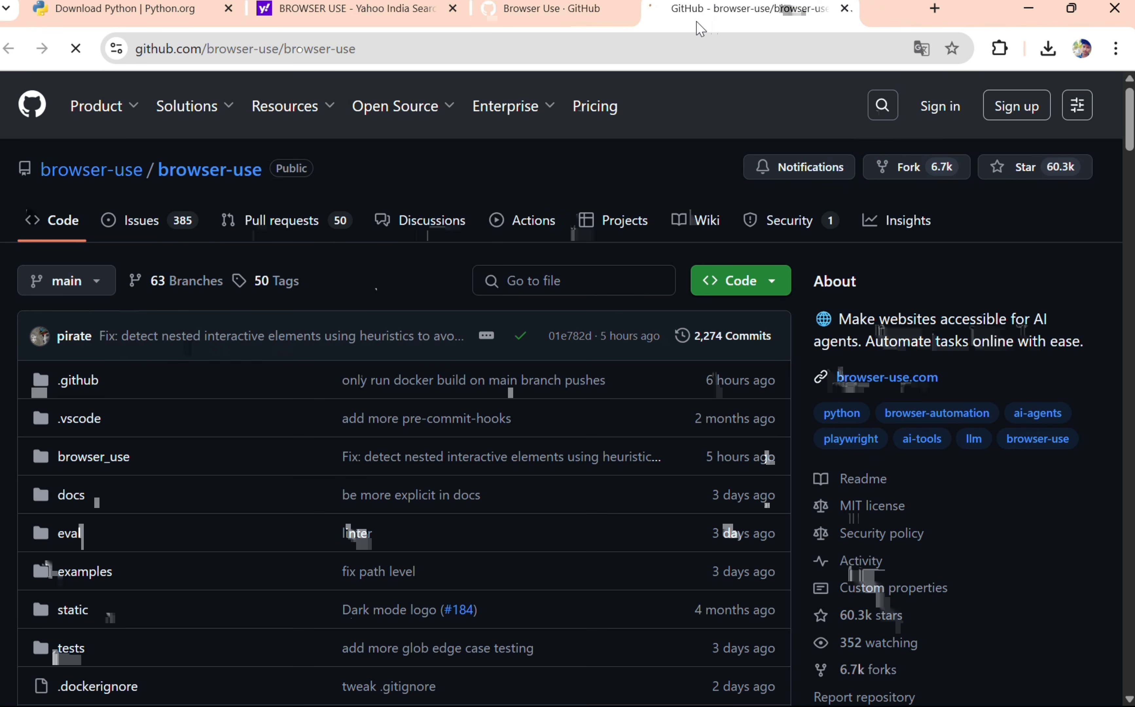
drag(699, 28, 649, 21)
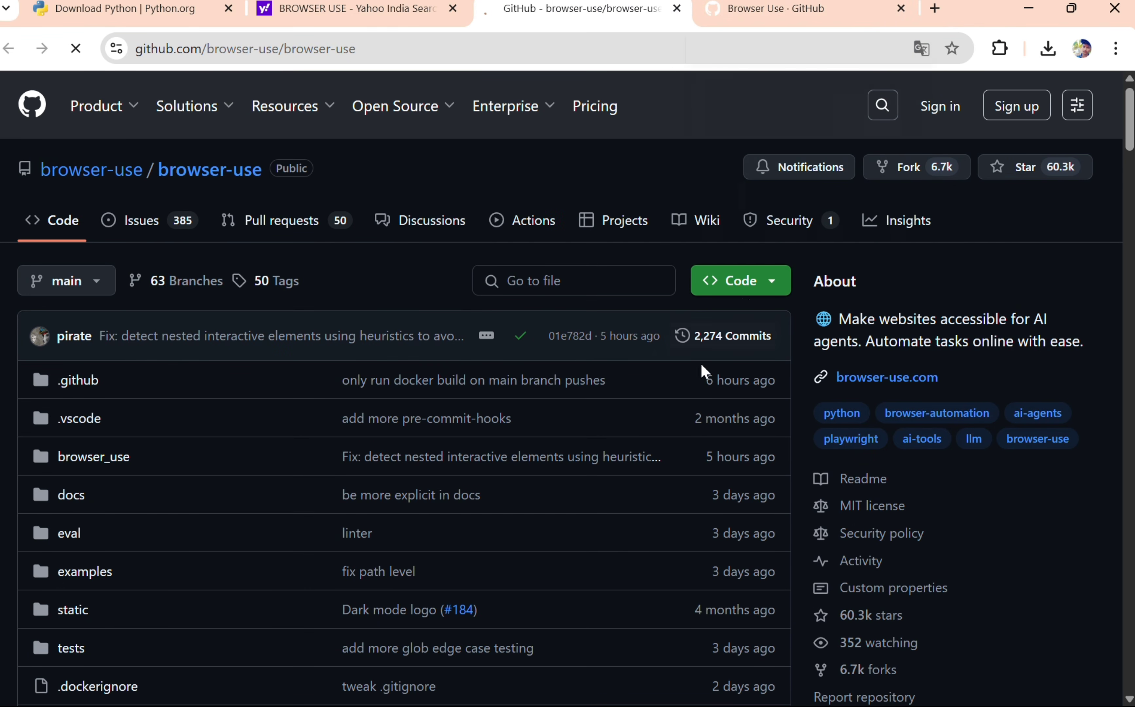
scroll(699, 374, down, 15)
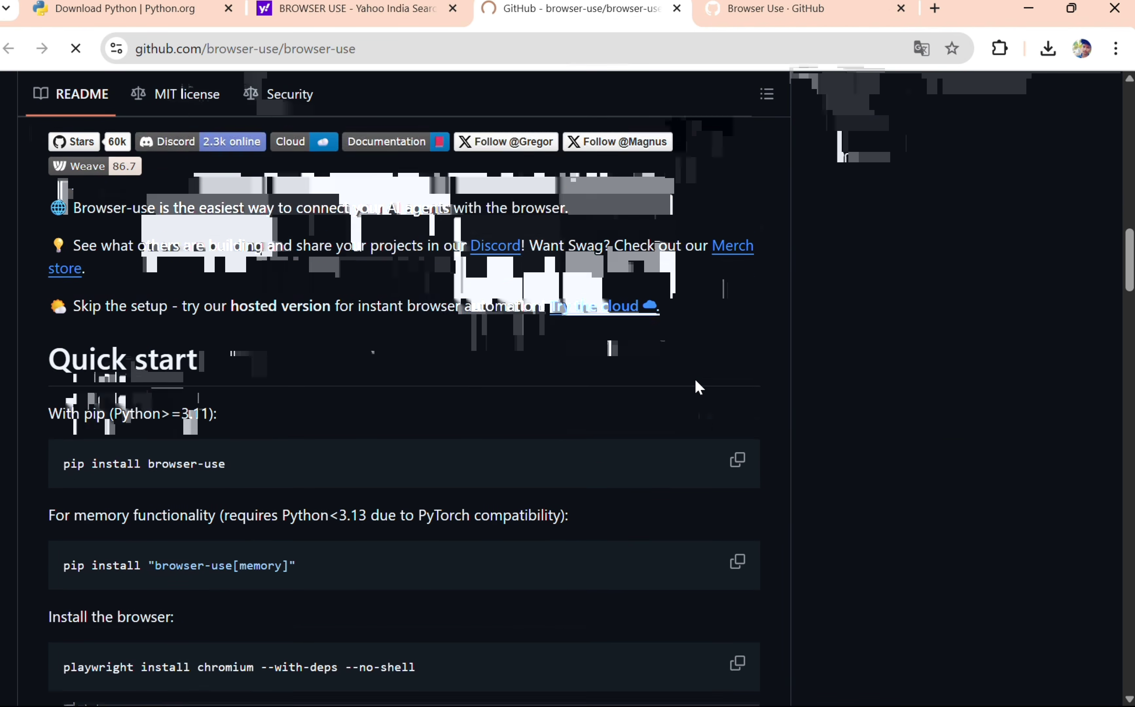
scroll(695, 379, down, 1)
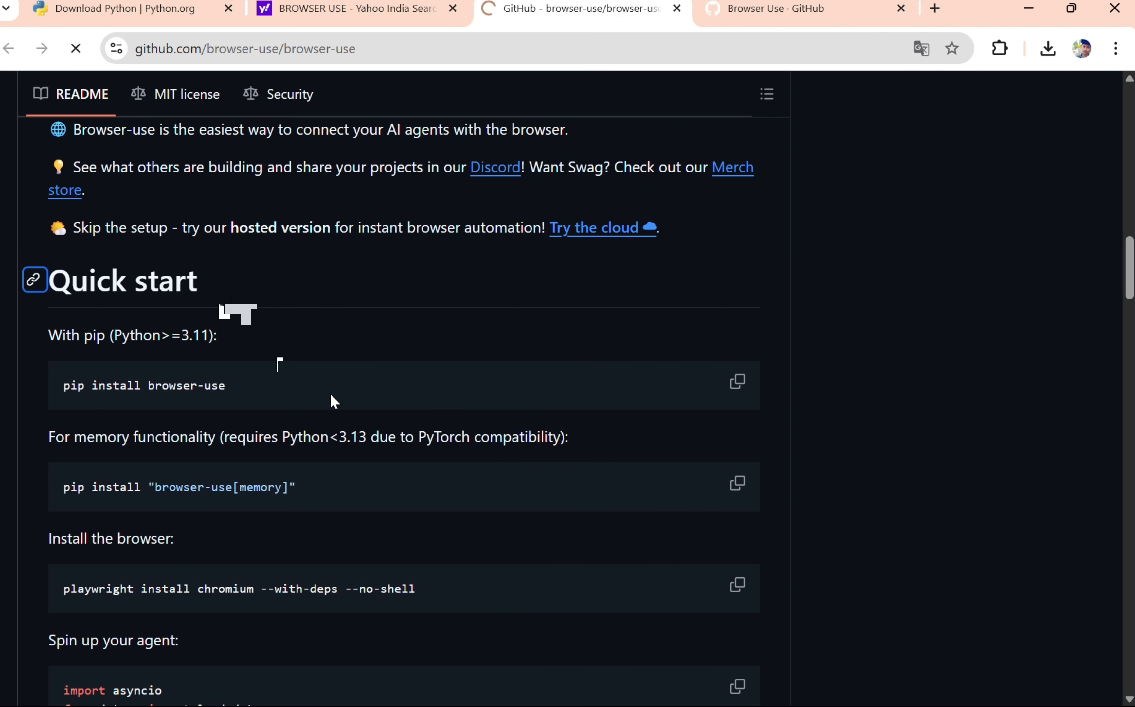
click(744, 392)
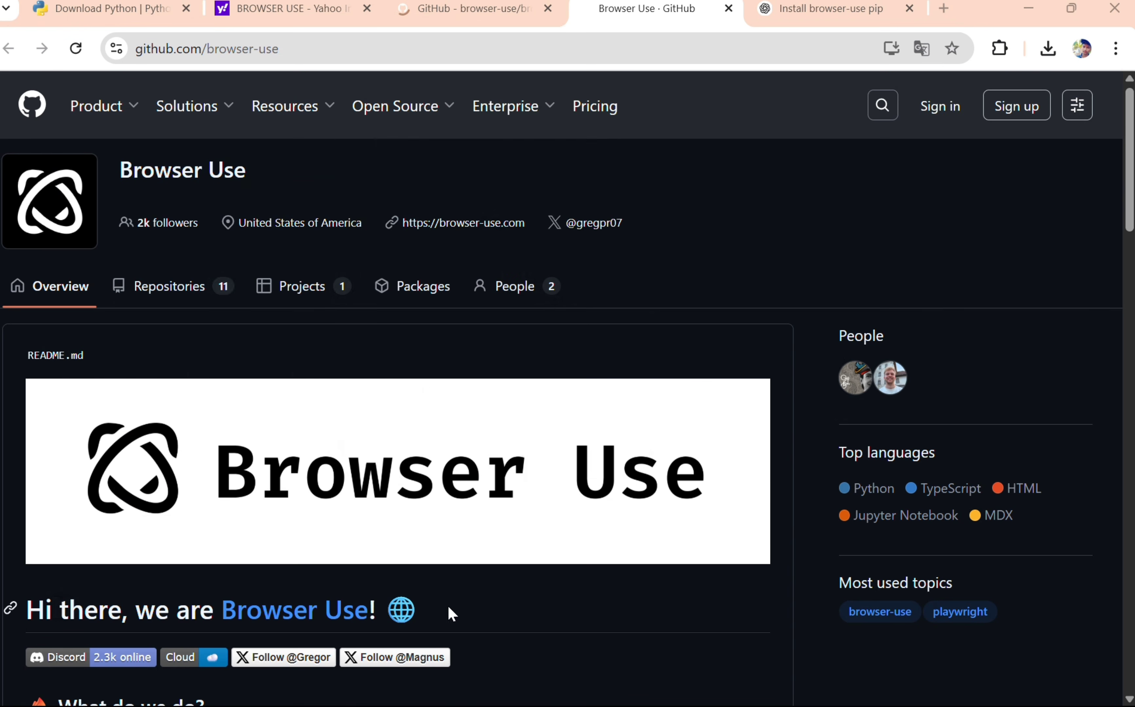
Look through the Browser Use organization page on GitHub and return to the browser-use repository's Quick start.
scroll(463, 592, down, 8)
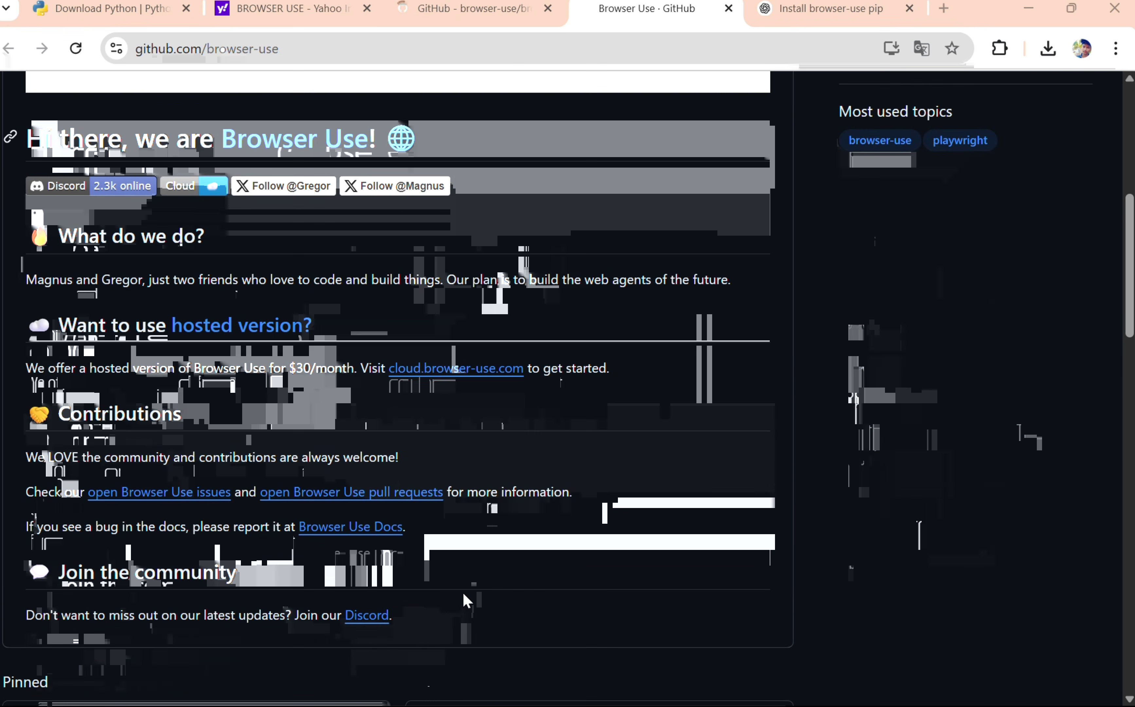
scroll(463, 592, down, 10)
scroll(497, 510, up, 15)
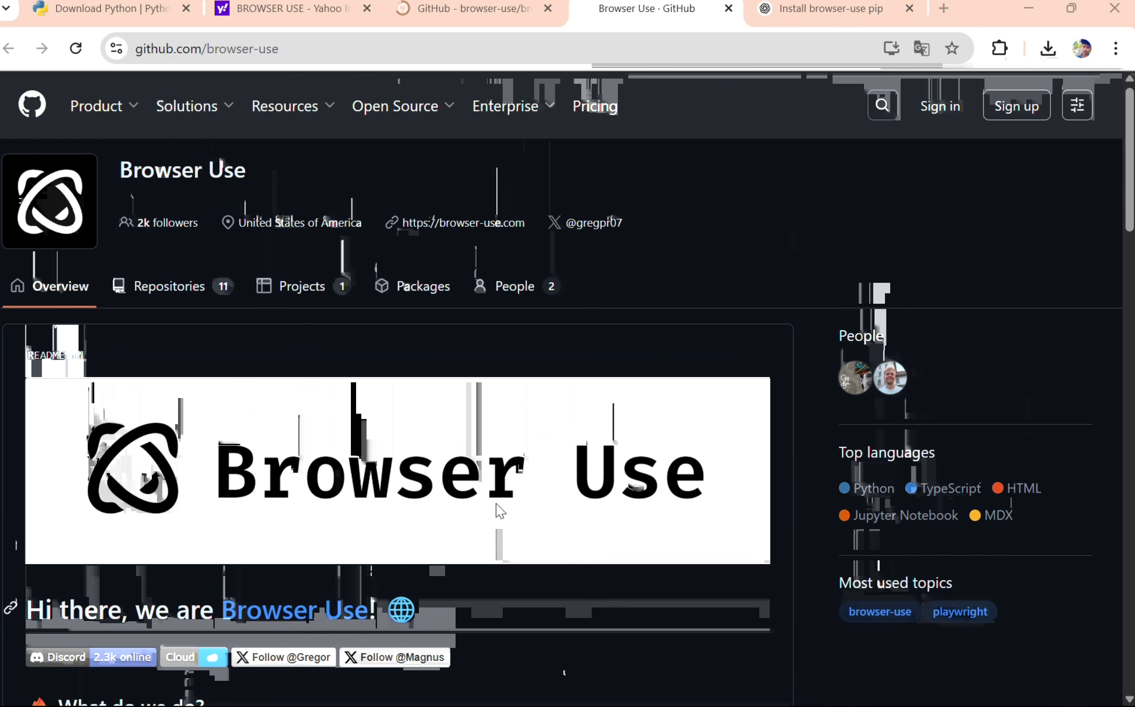
scroll(497, 510, down, 4)
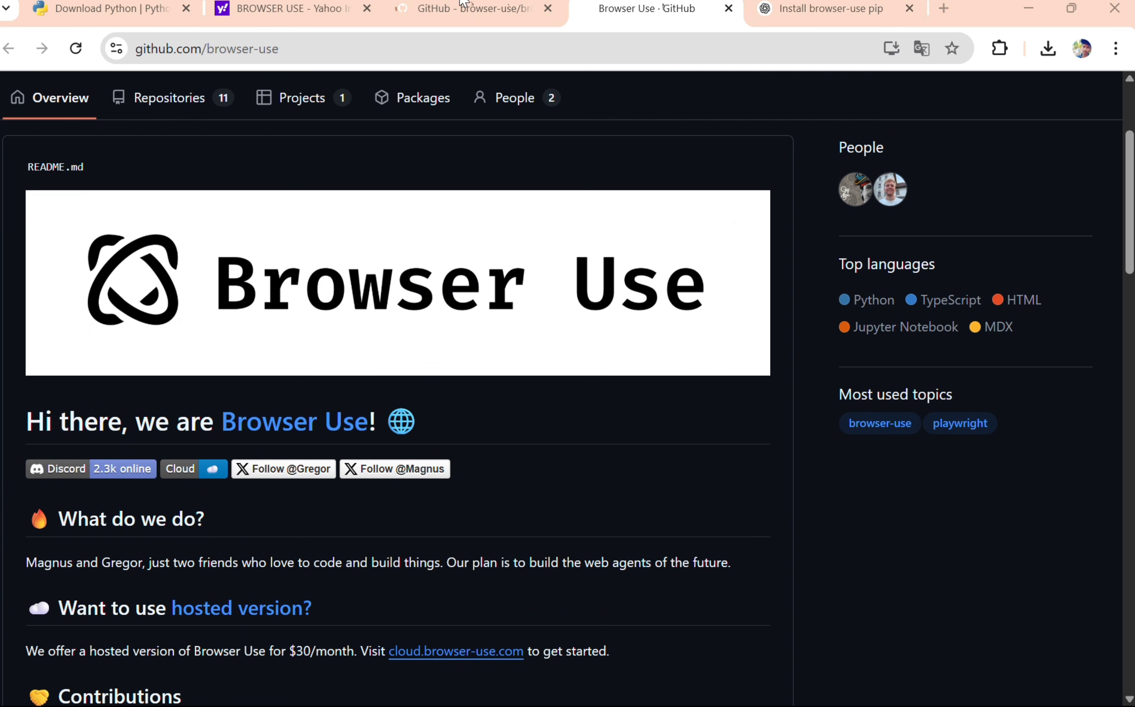
click(448, 6)
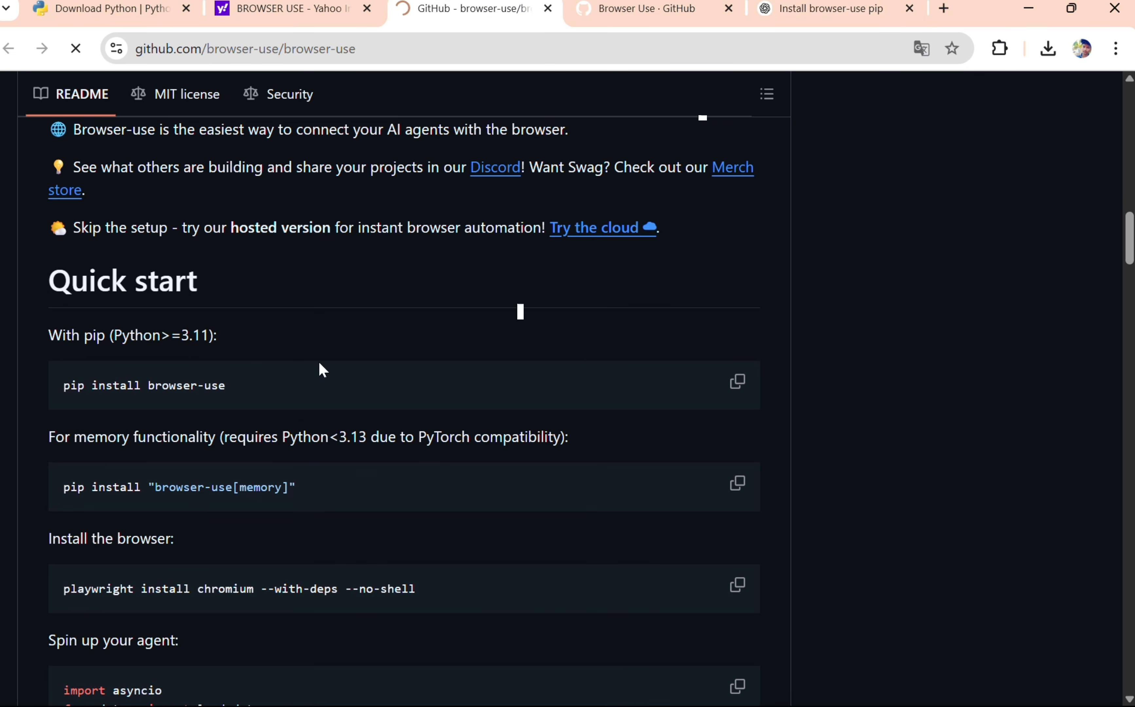
Open Command Prompt and run the copied command pip install browser-use.
click(174, 689)
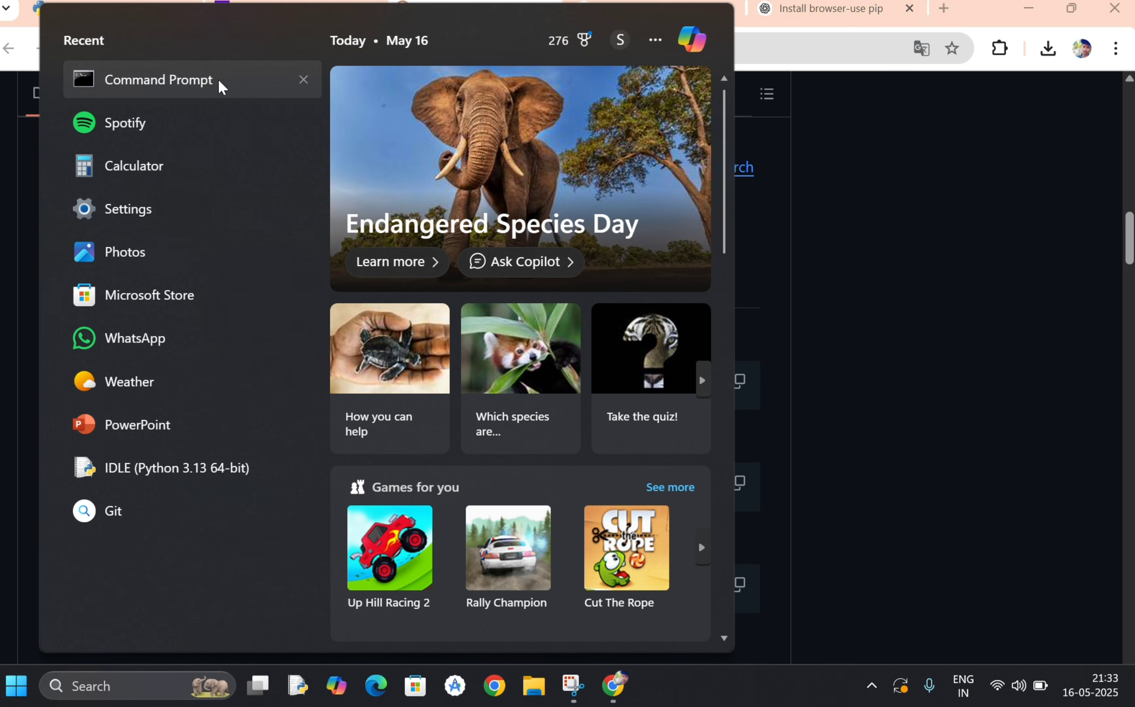
click(218, 89)
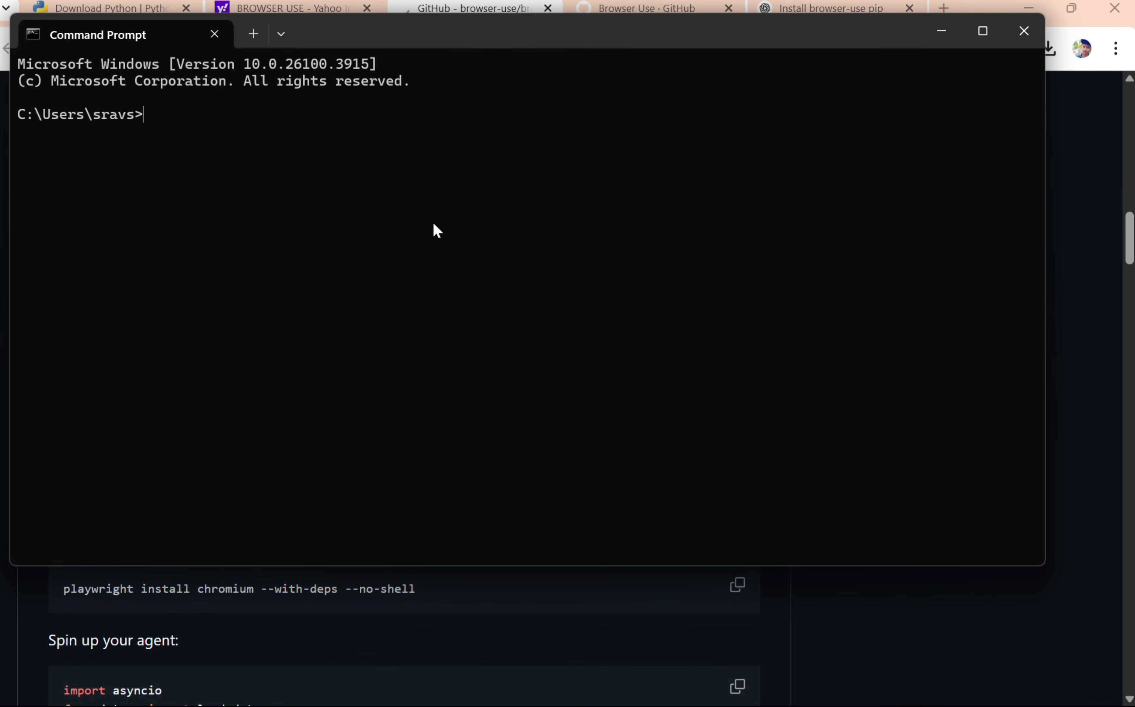
key(ctrl+v)
key(Return)
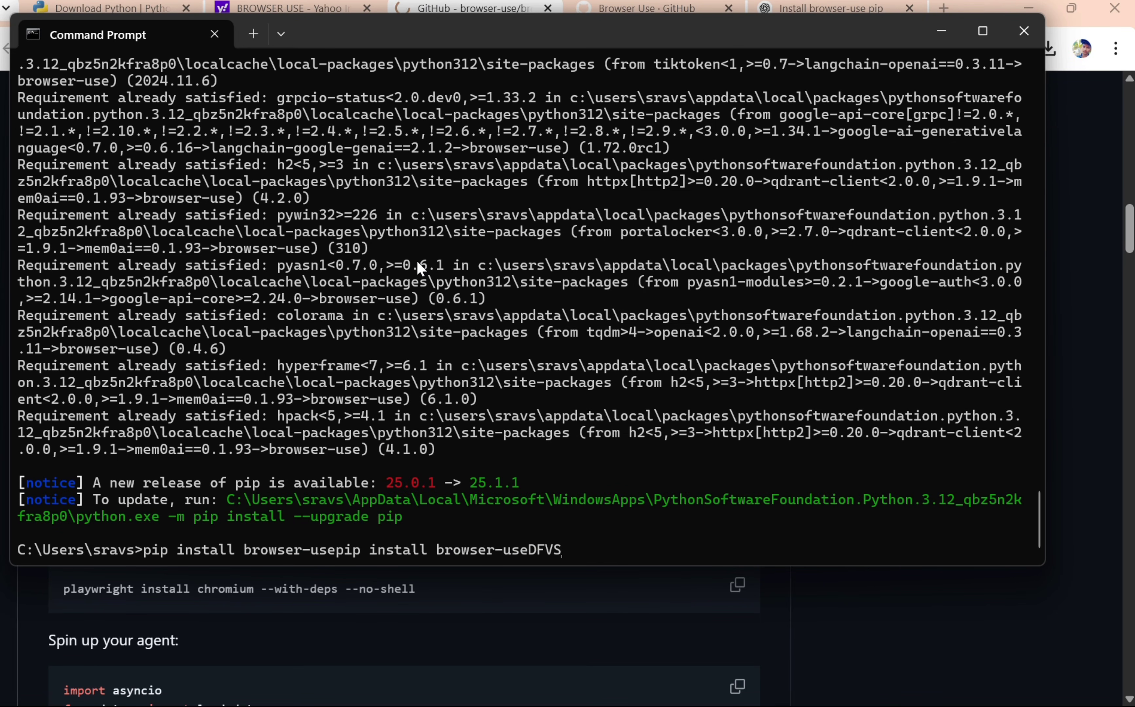
Paste the install command again, change pip to pip3 and run pip3 install browser-use.
key(ctrl+v)
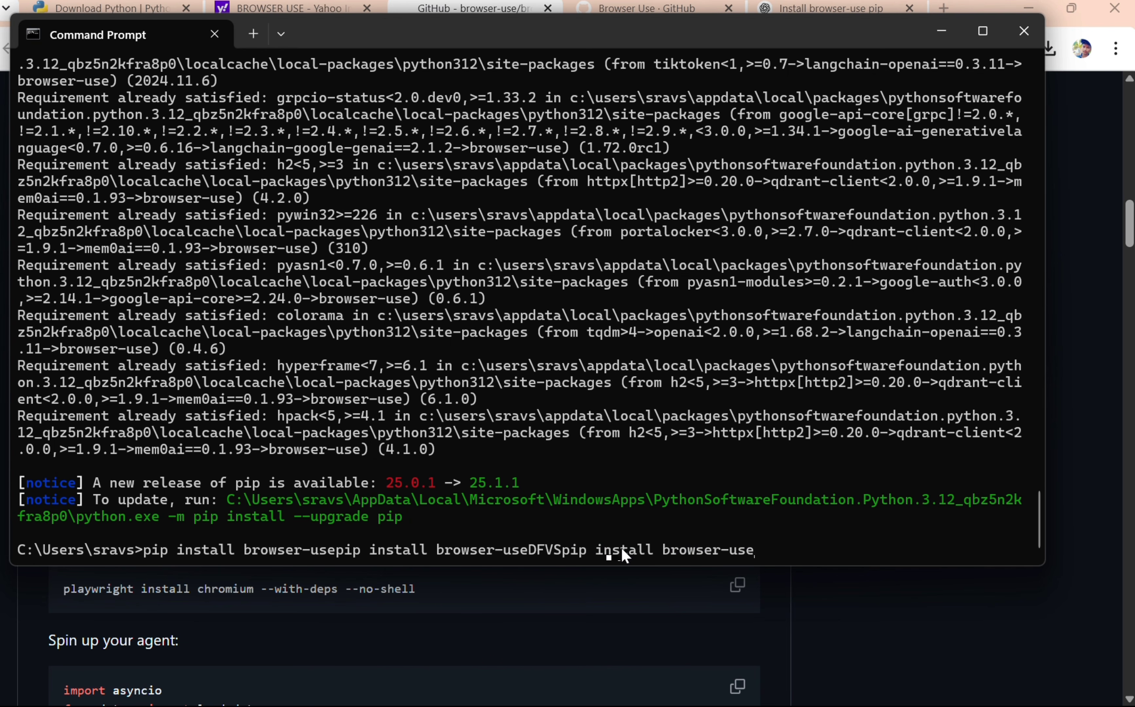
key(Left)
key(Left)
key(Left)
key(Left)
key(Left)
key(Left)
key(Left)
key(Left)
key(Left)
key(Left)
key(Left)
key(Left)
key(Left)
key(Left)
text(3)
key(Return)
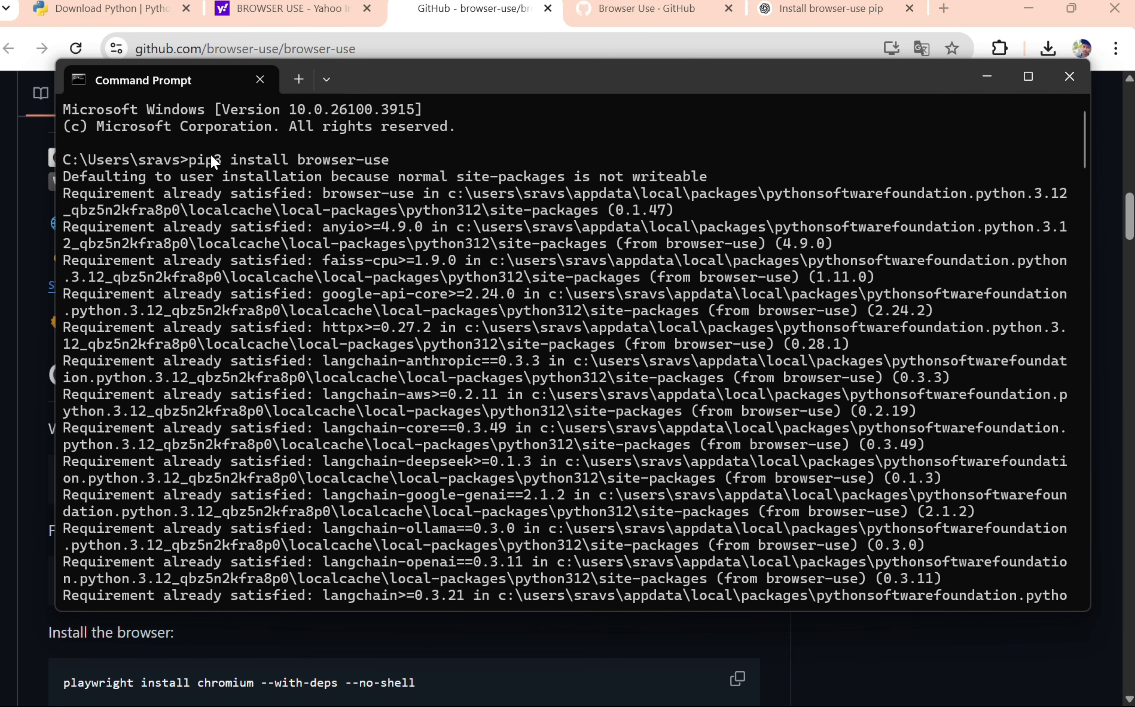
Highlight the executed pip3 install browser-use command and look through its installation output to the end.
drag(185, 159, 394, 165)
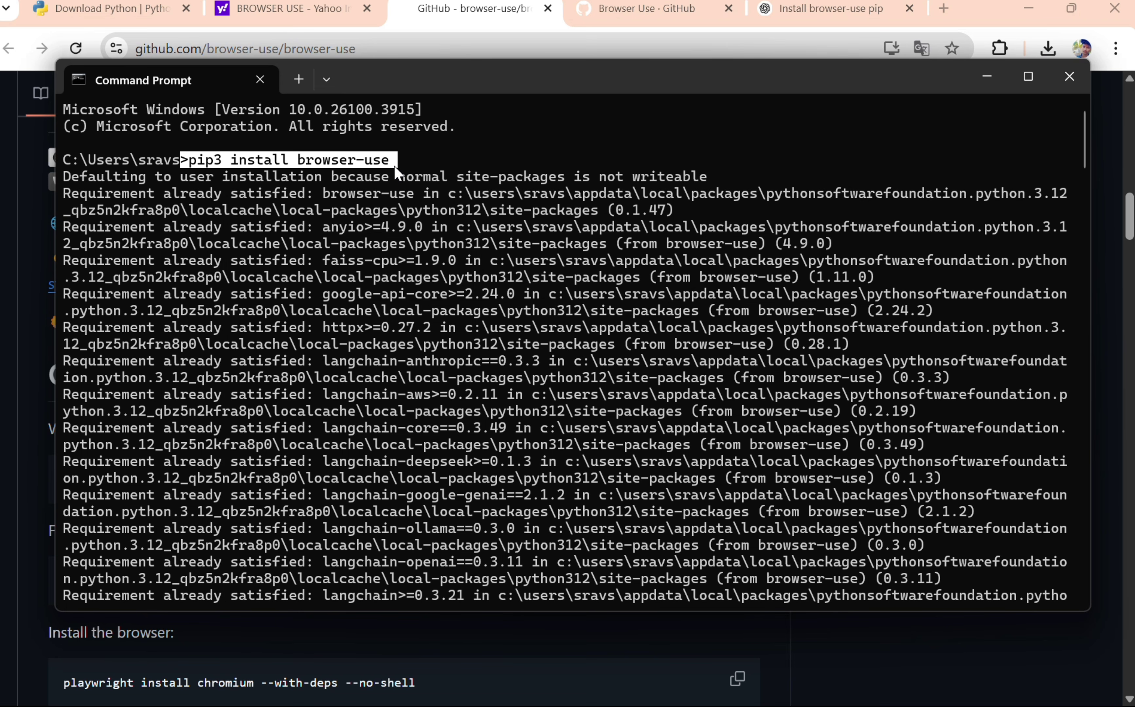
click(456, 149)
scroll(388, 252, down, 9)
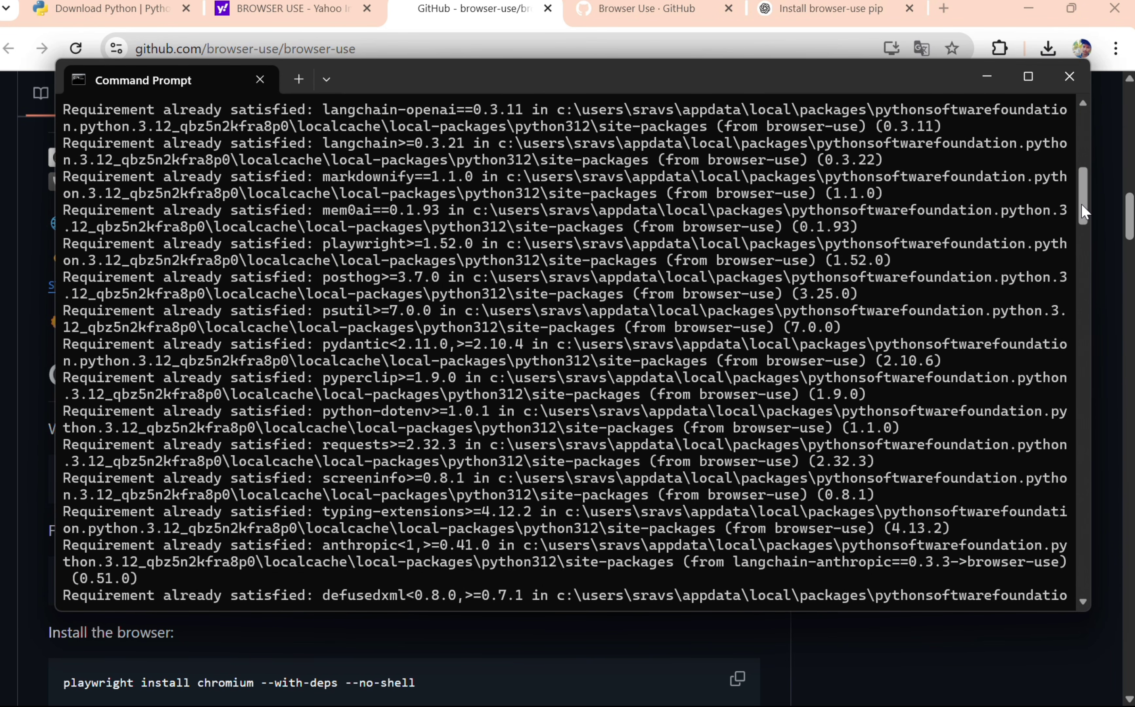
drag(1083, 205, 1000, 568)
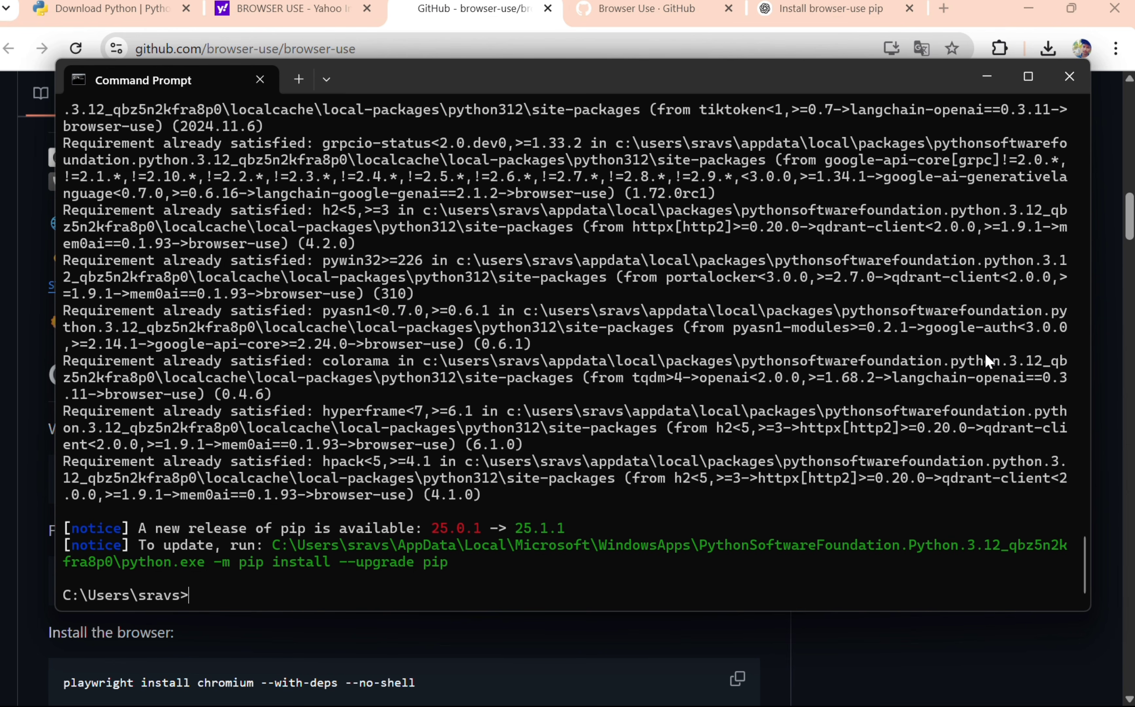
Review the organization page once more and go back to the browser installation command in the repository's Quick start.
click(689, 1)
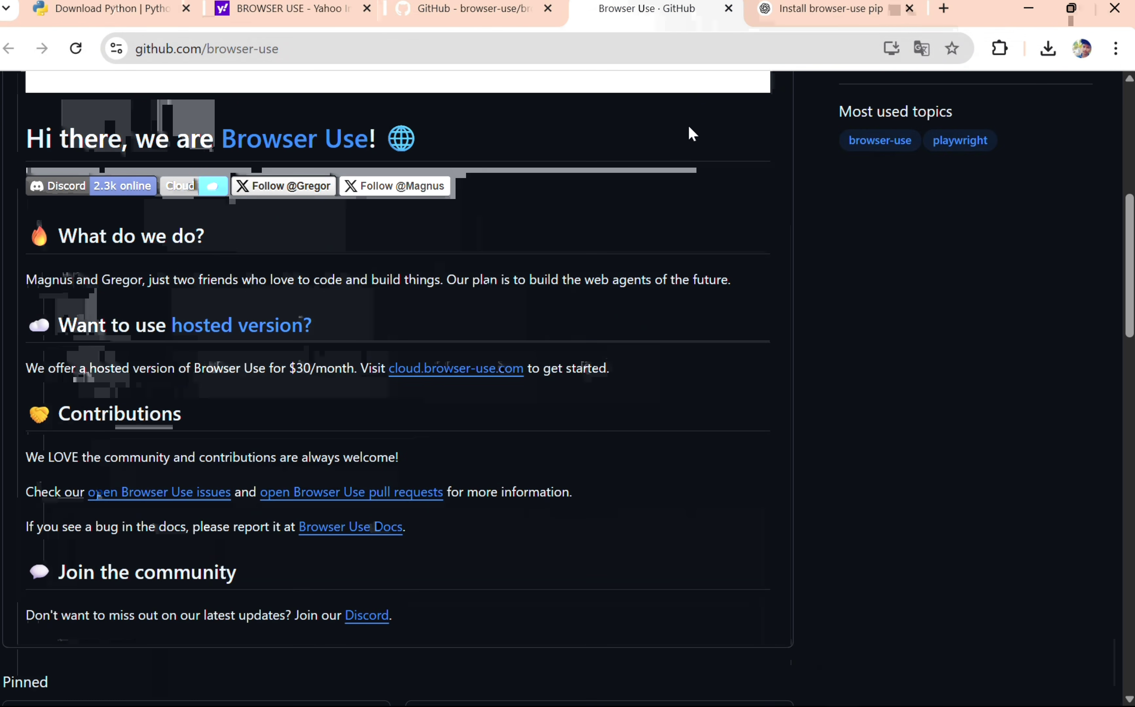
scroll(475, 336, down, 5)
scroll(475, 334, up, 10)
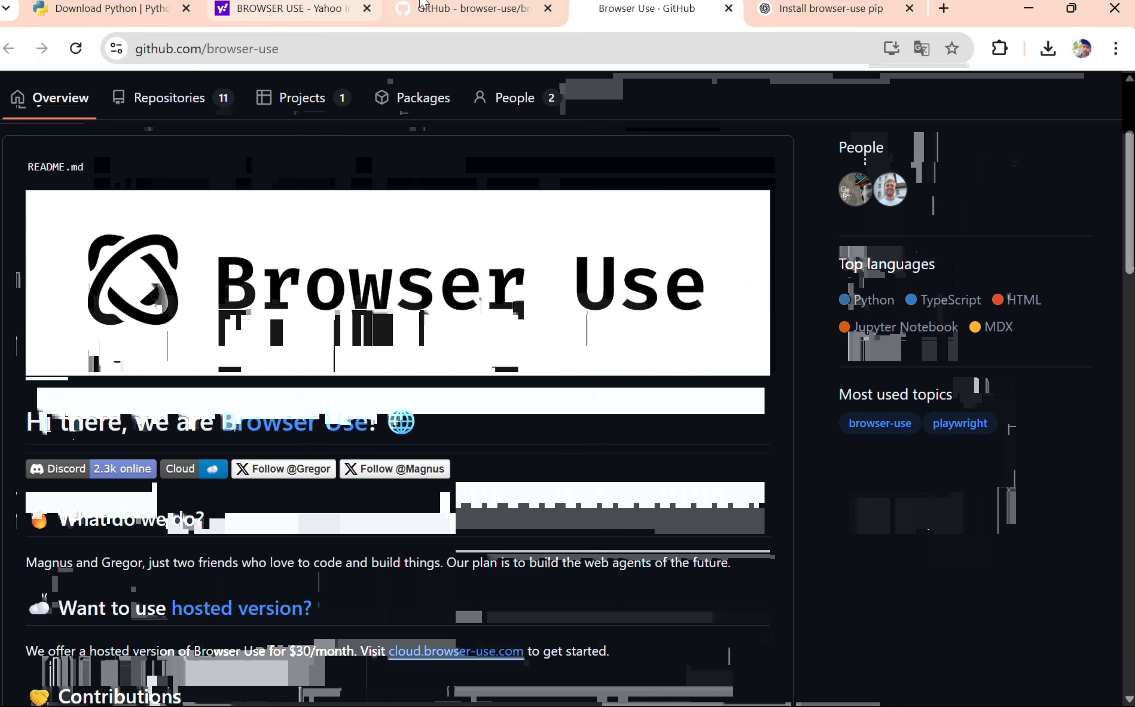
click(423, 3)
scroll(412, 297, down, 4)
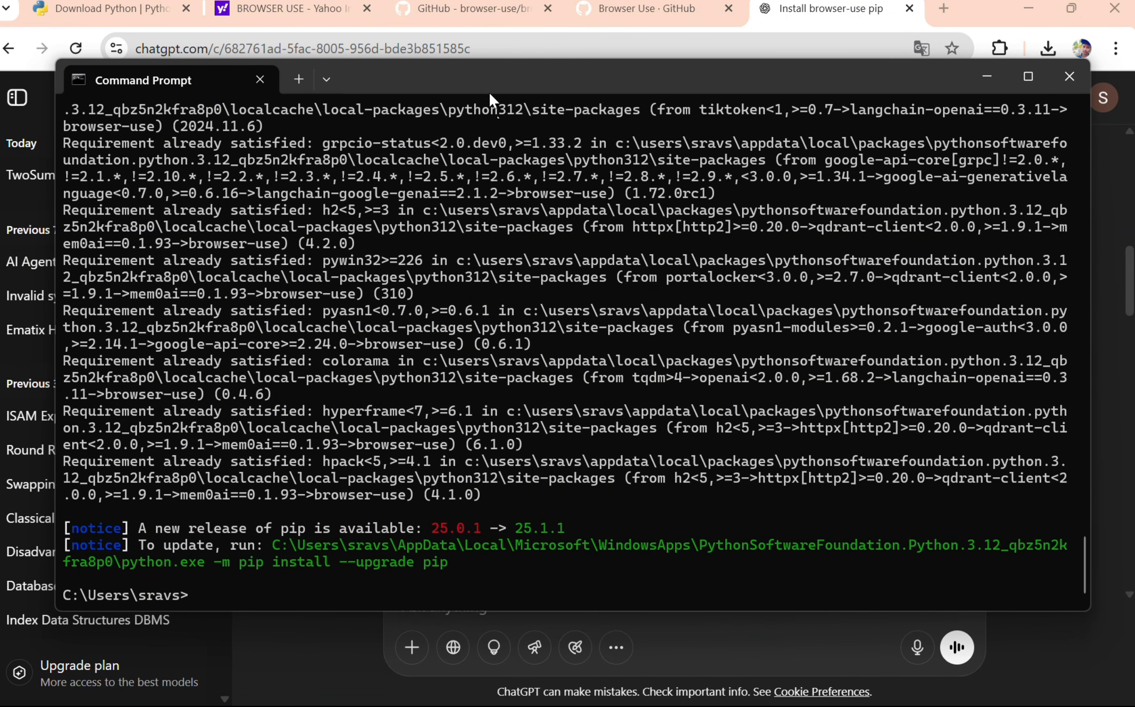
click(722, 14)
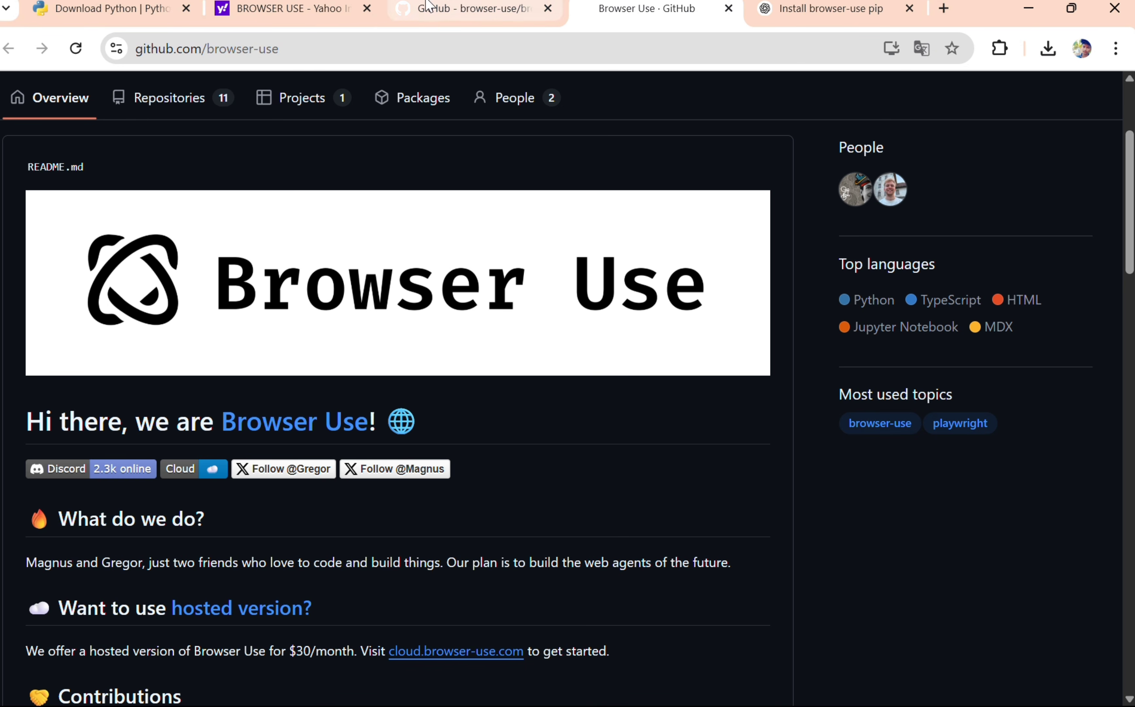
click(427, 6)
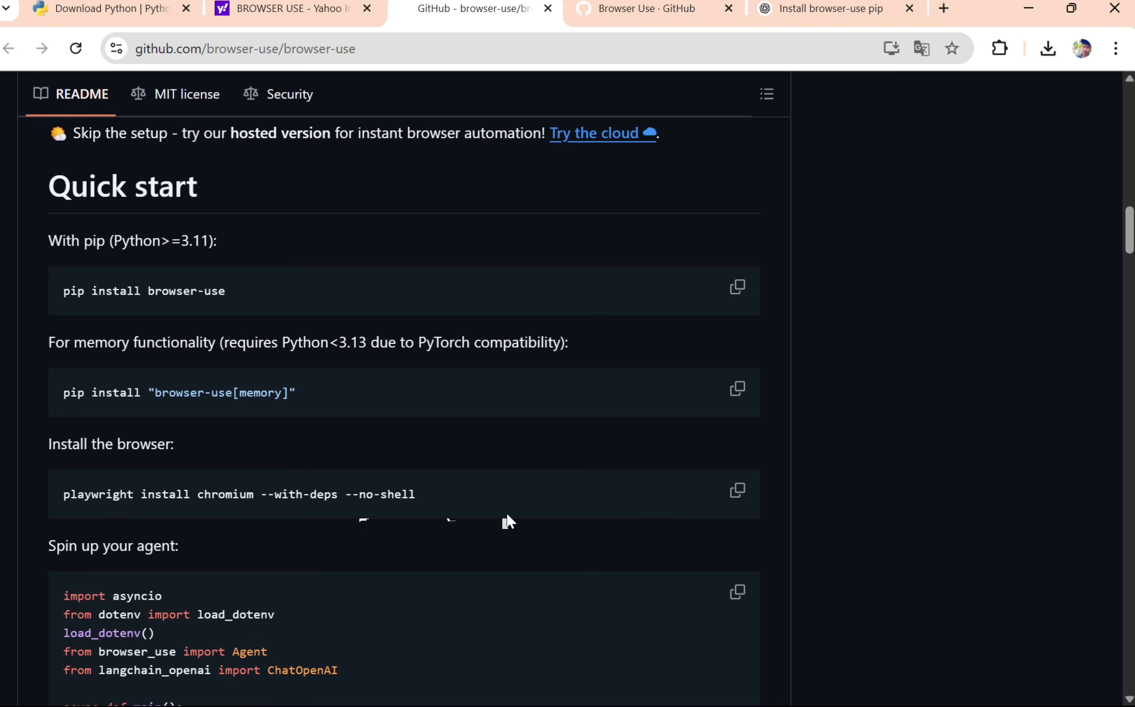
Take the word playwright from the browser installation command and search the web for "WHAT IS playwright" in a new tab.
double_click(93, 495)
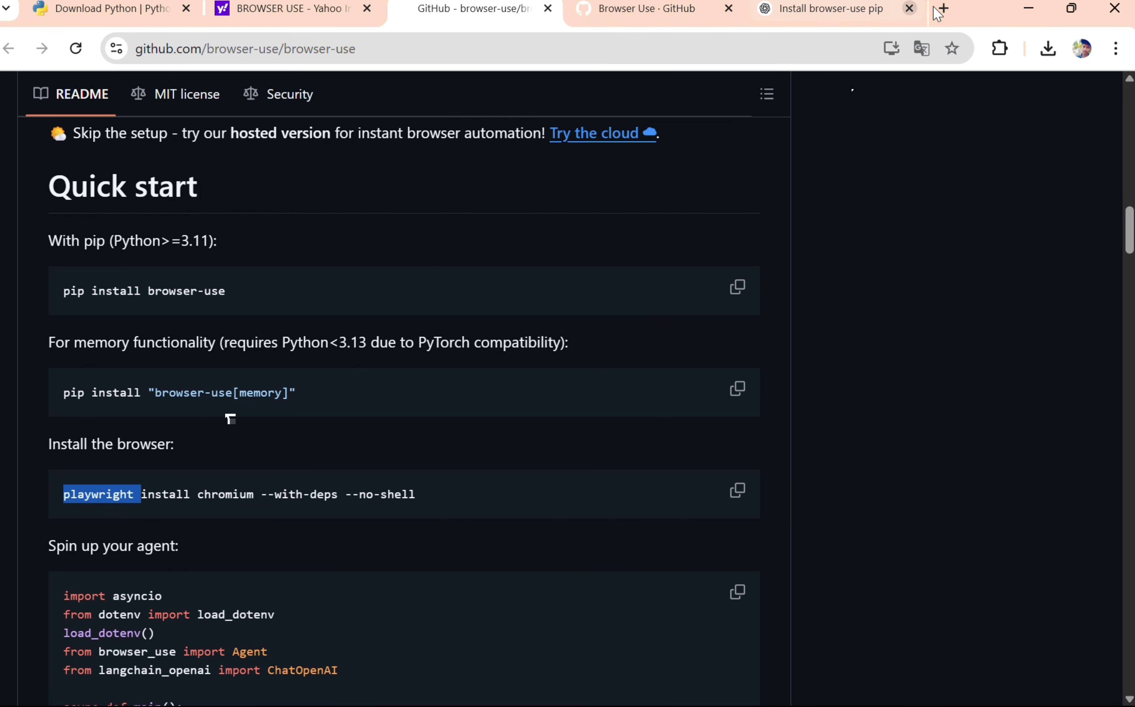
click(944, 8)
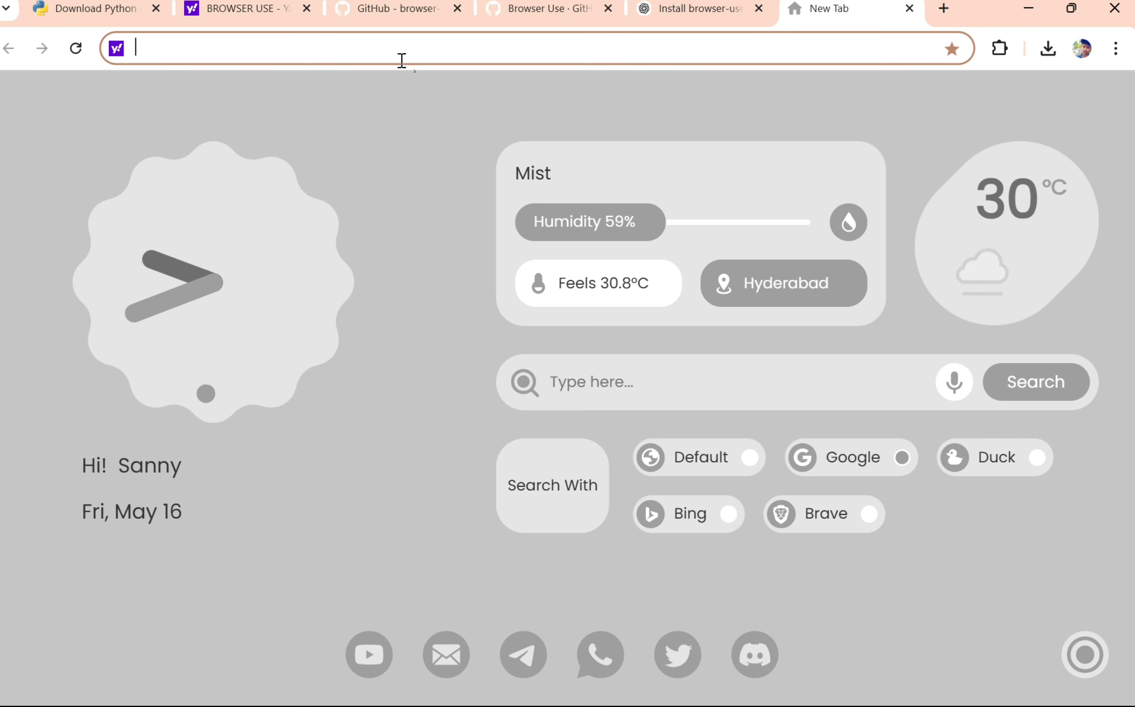
key(ctrl+v)
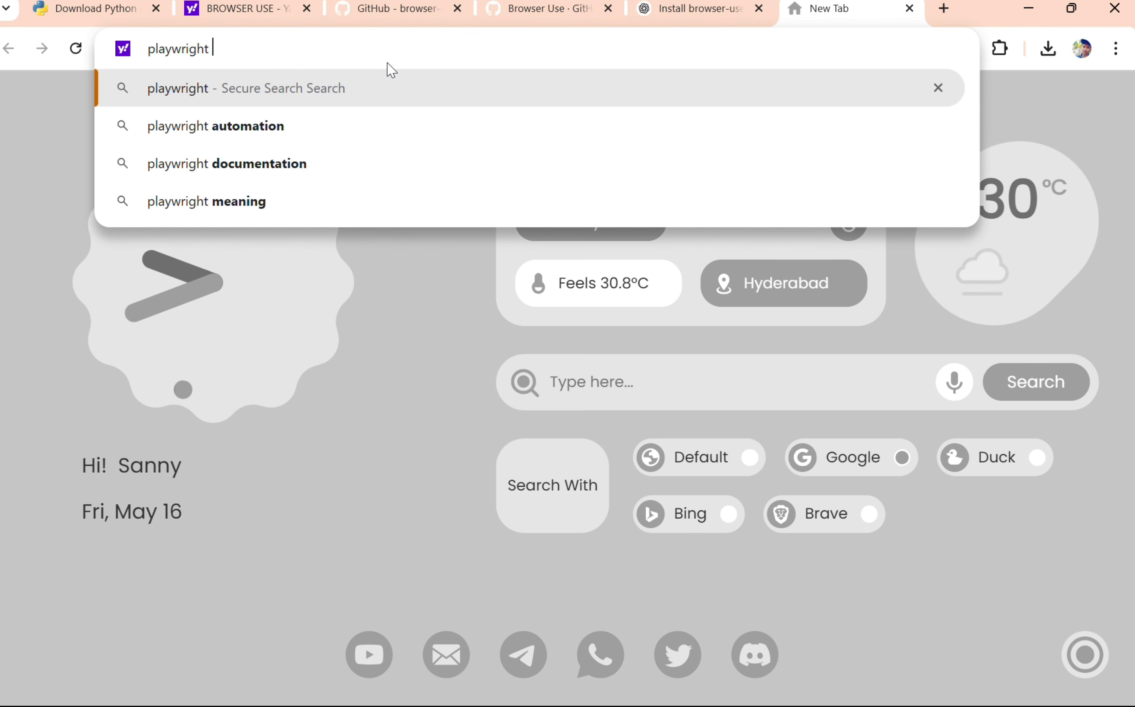
key(ctrl+a)
key(BackSpace)
text(W)
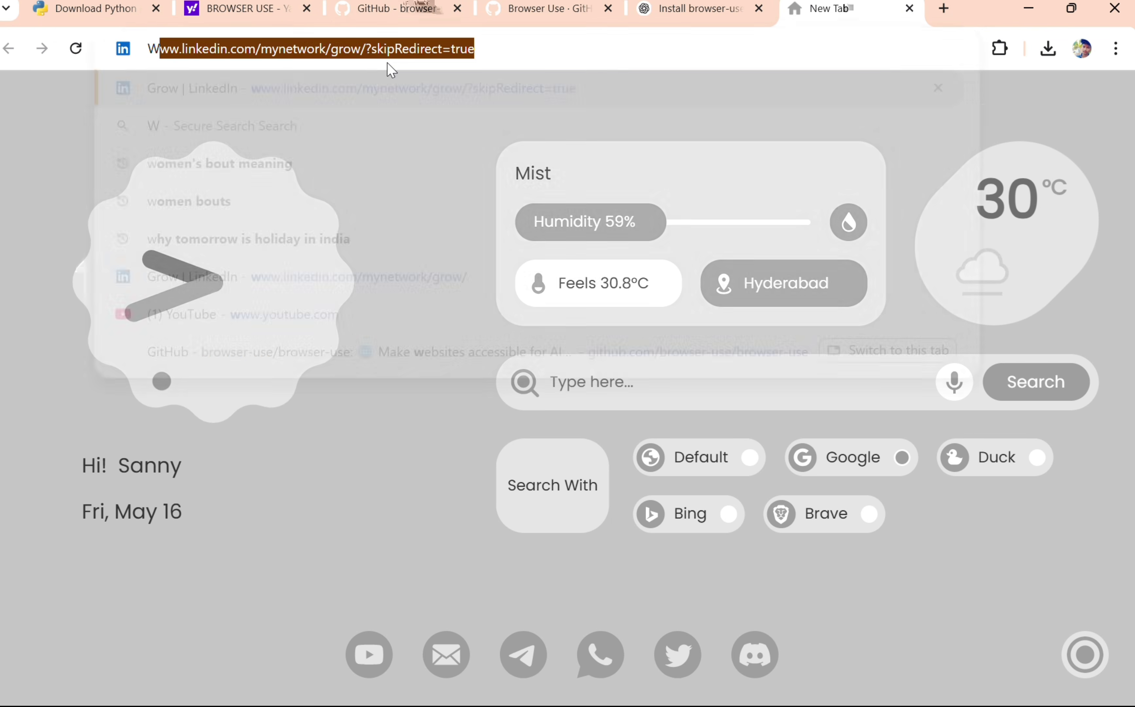
text(HAT IS )
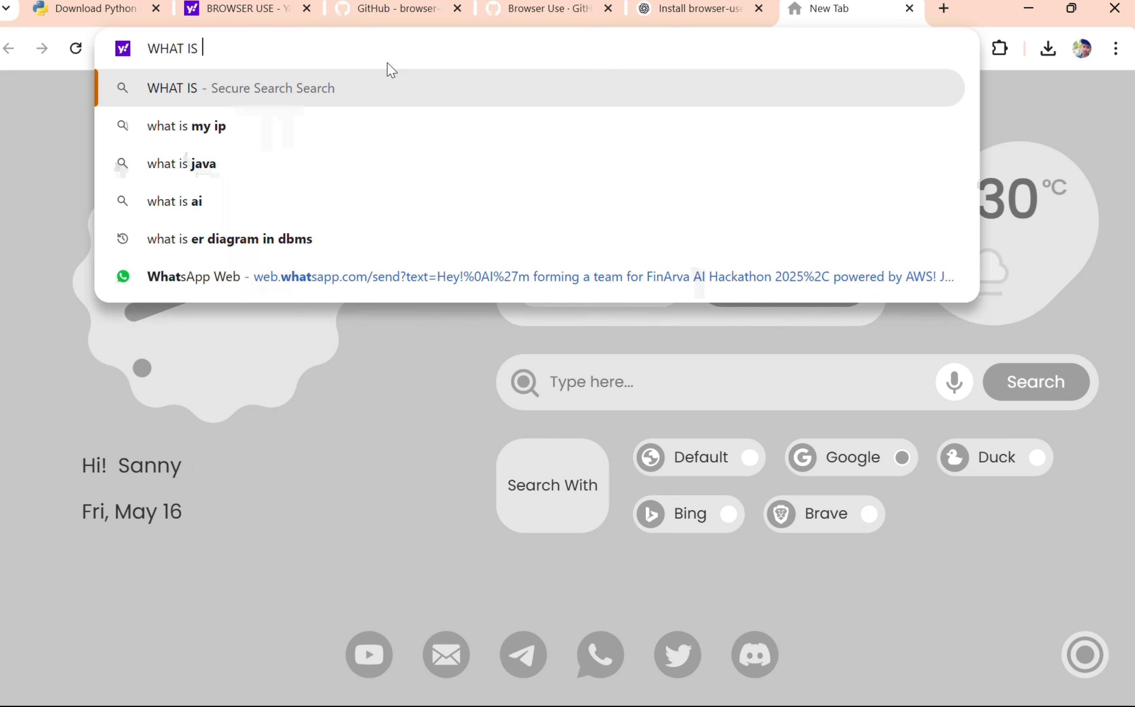
text(playwright)
key(Return)
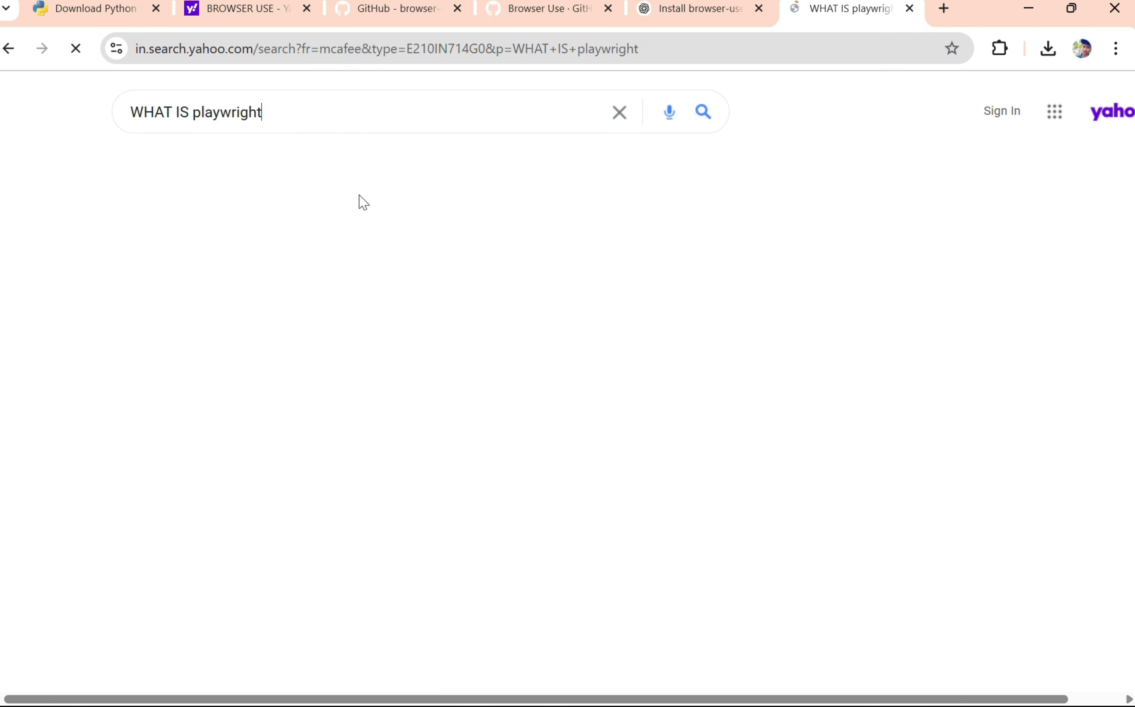
Read through the search results for descriptions of what Playwright is and what it is used for.
scroll(306, 455, down, 2)
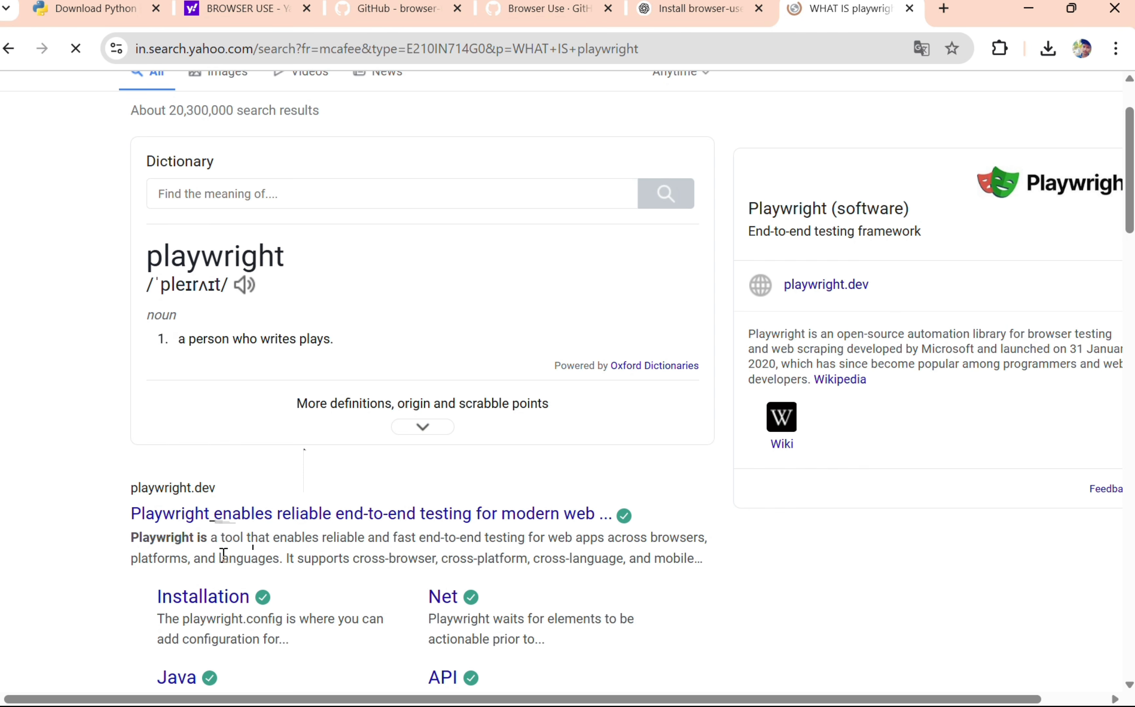
scroll(243, 552, down, 2)
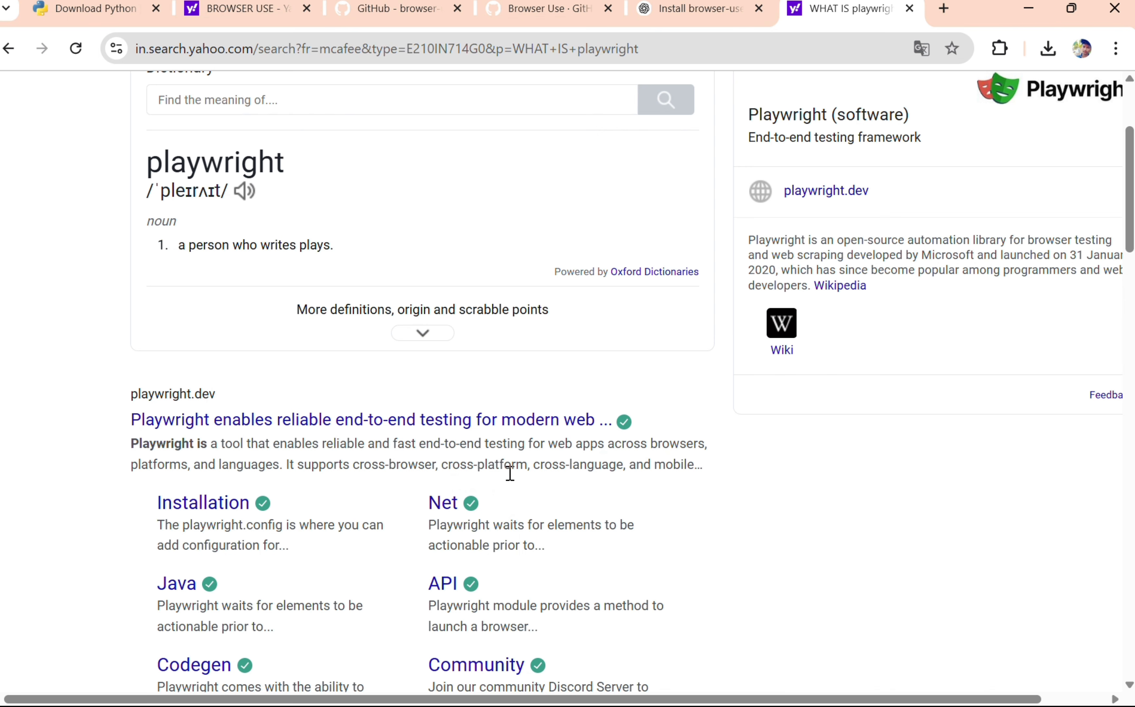
scroll(355, 479, up, 4)
scroll(320, 462, down, 16)
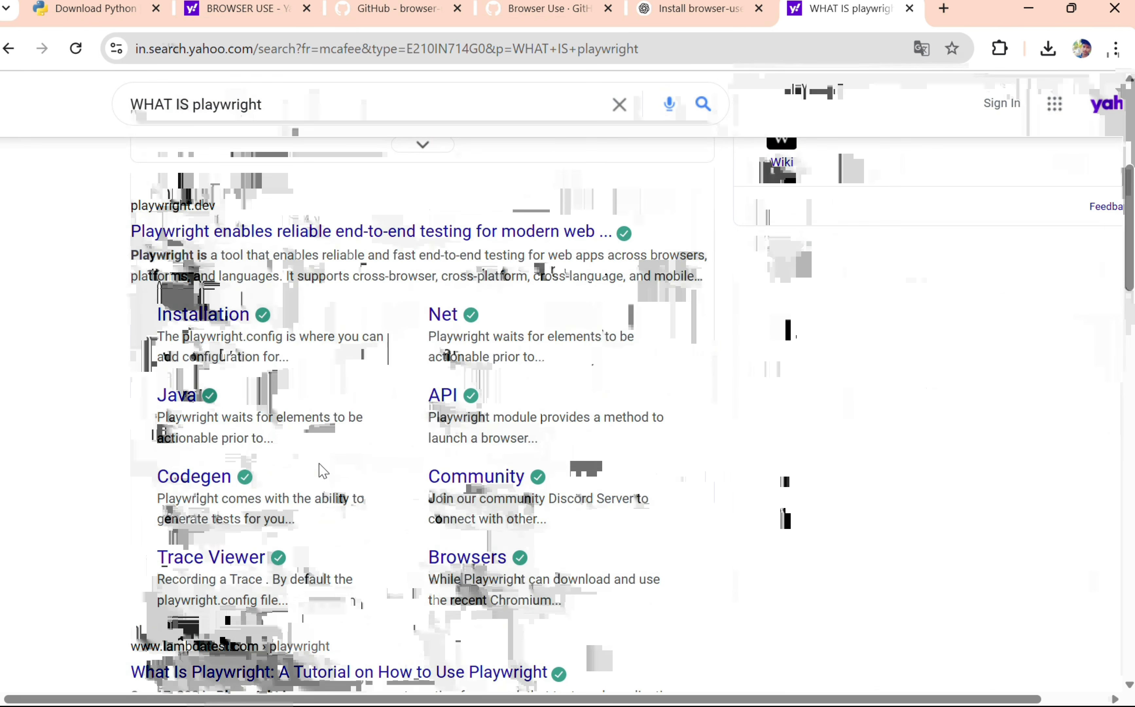
scroll(318, 463, down, 10)
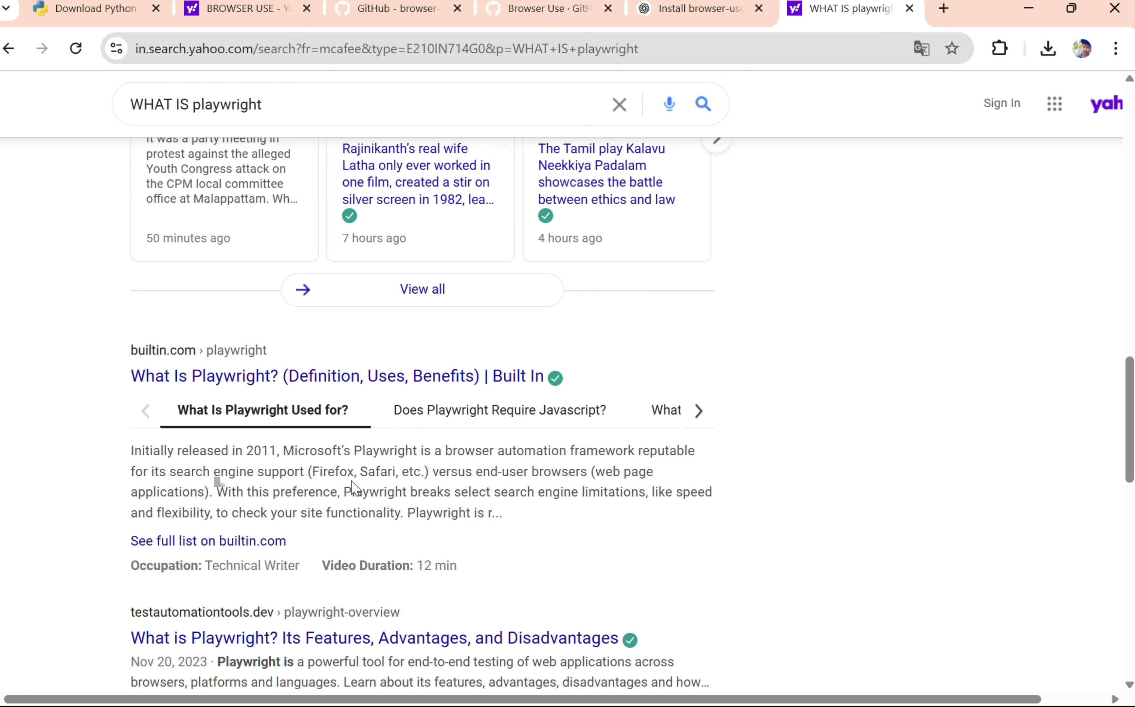
scroll(351, 489, down, 4)
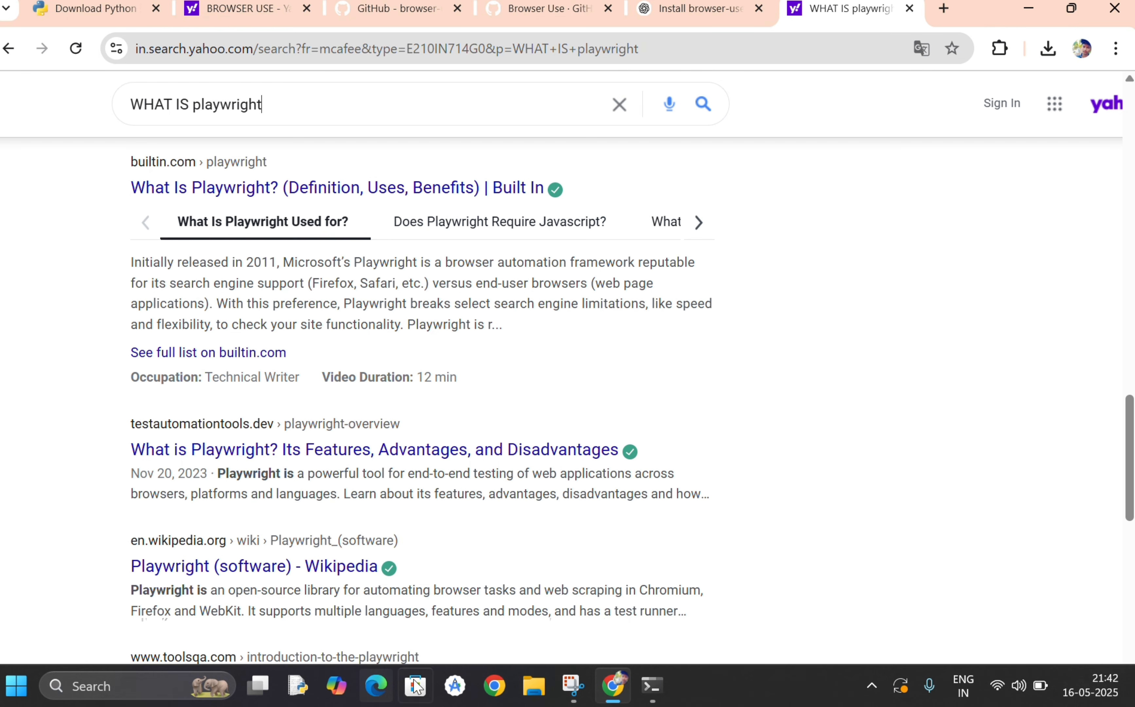
mouse_move(644, 684)
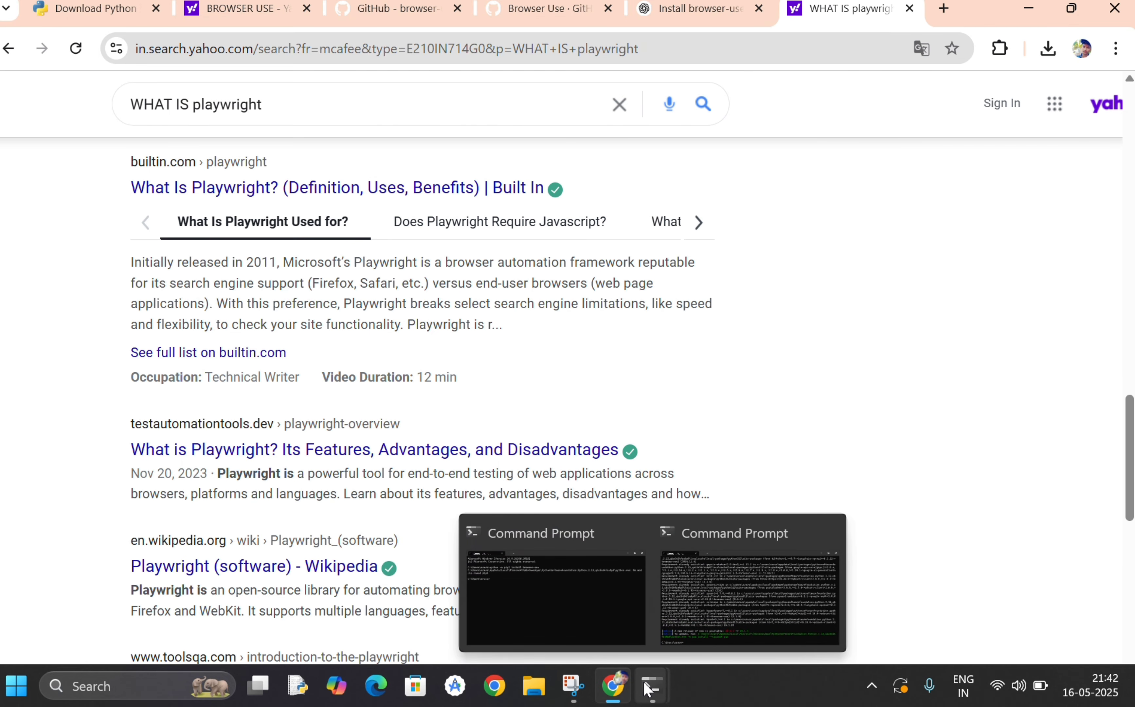
click(689, 647)
text(playwright)
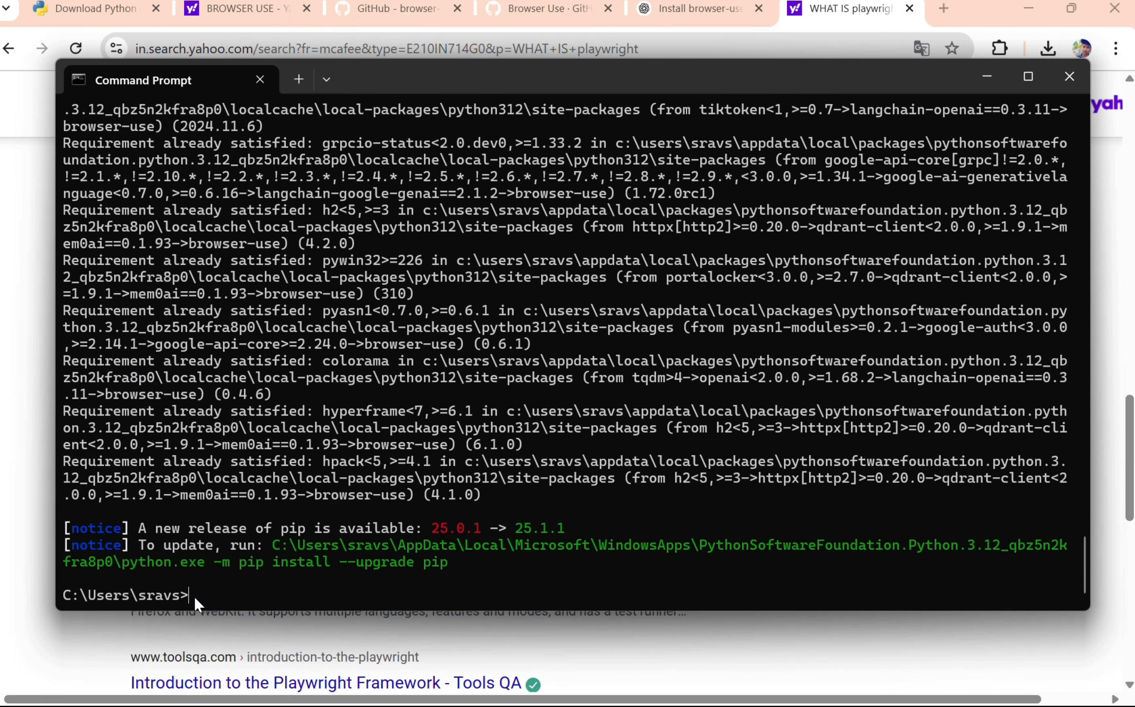
key(ctrl+a)
key(BackSpace)
key(BackSpace)
key(BackSpace)
key(BackSpace)
key(BackSpace)
key(BackSpace)
key(BackSpace)
key(BackSpace)
key(BackSpace)
Copy the command playwright install chromium --with-deps --no-shell from the repository's Quick start and run it in Command Prompt.
click(397, 8)
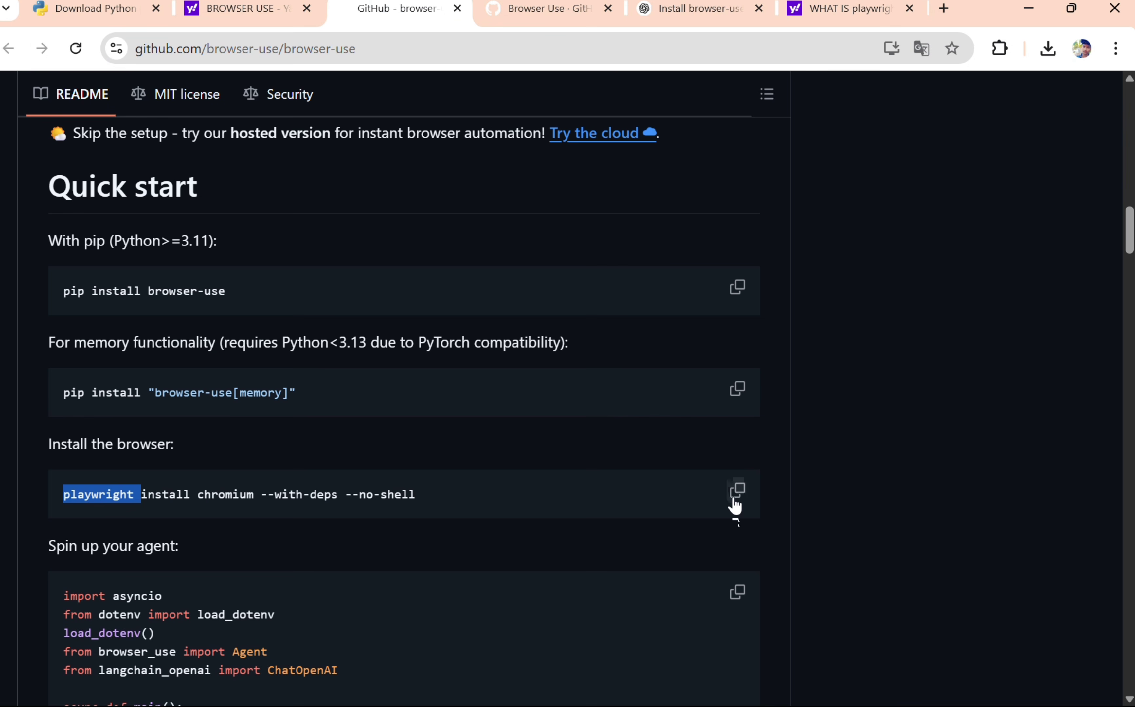
click(736, 491)
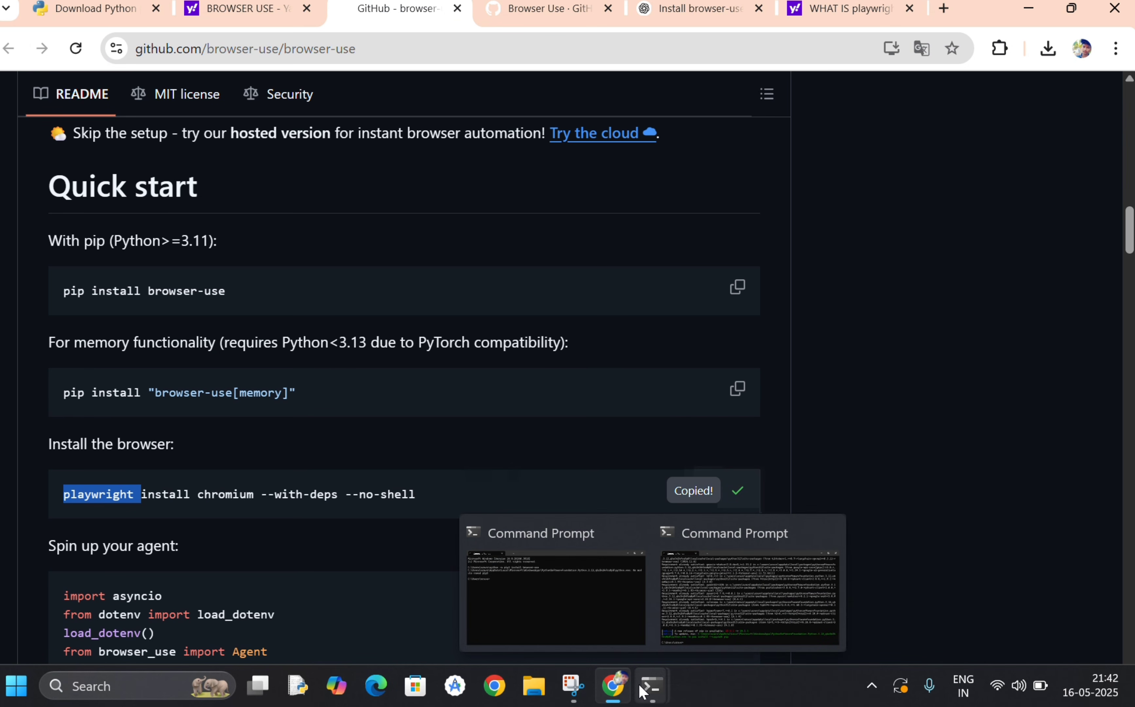
click(635, 680)
key(ctrl+v)
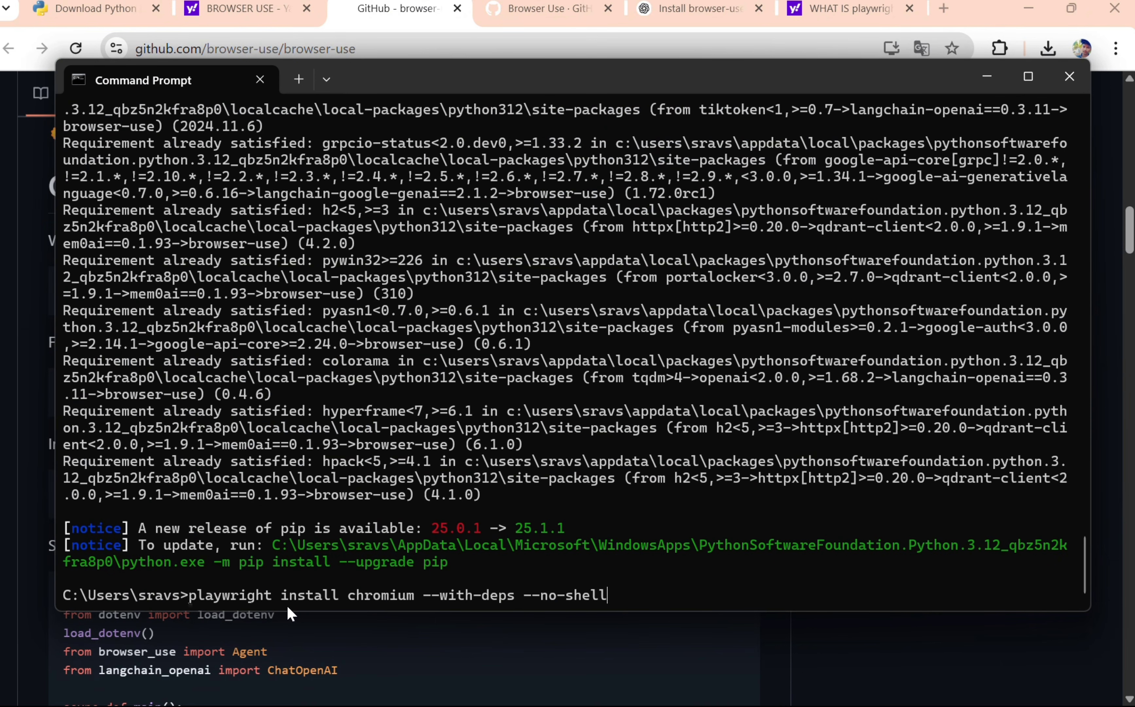
key(Return)
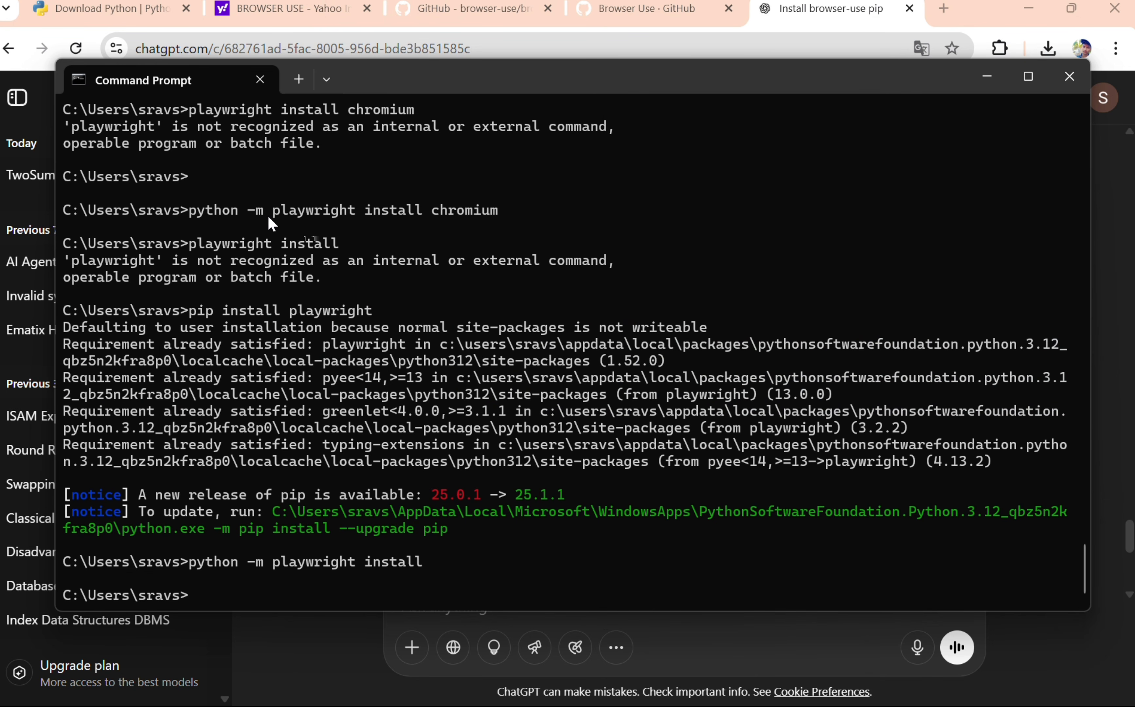
Highlight and copy the executed commands python -m playwright install chromium and python -m playwright install in Command Prompt.
drag(189, 209, 507, 211)
key(ctrl+c)
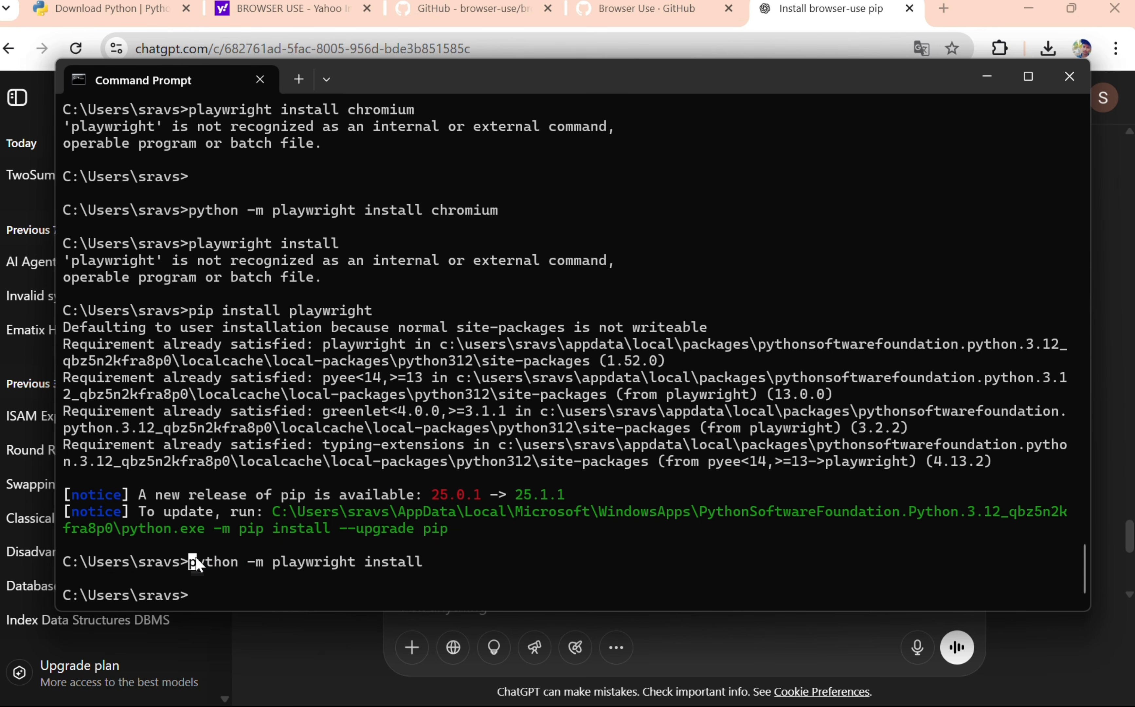
drag(192, 563, 426, 570)
key(ctrl+c)
Return to the browser and search the web for "llm" in a new tab.
click(459, 15)
key(ctrl+t)
click(298, 59)
text(ll)
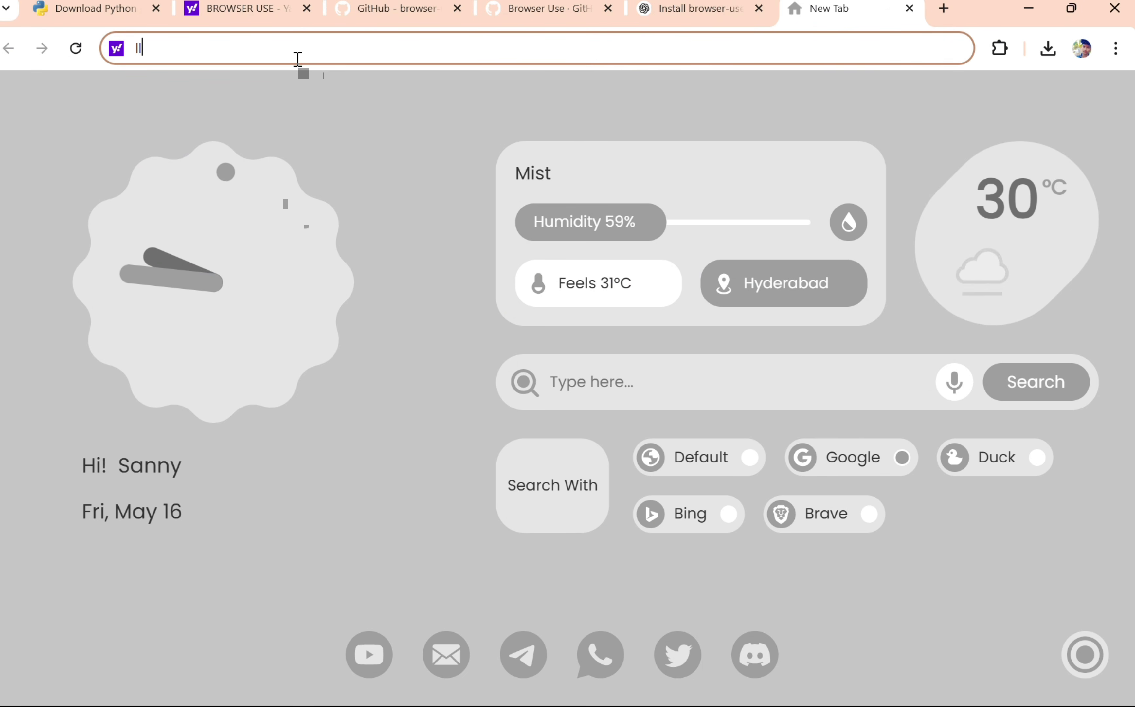
text(m)
key(Return)
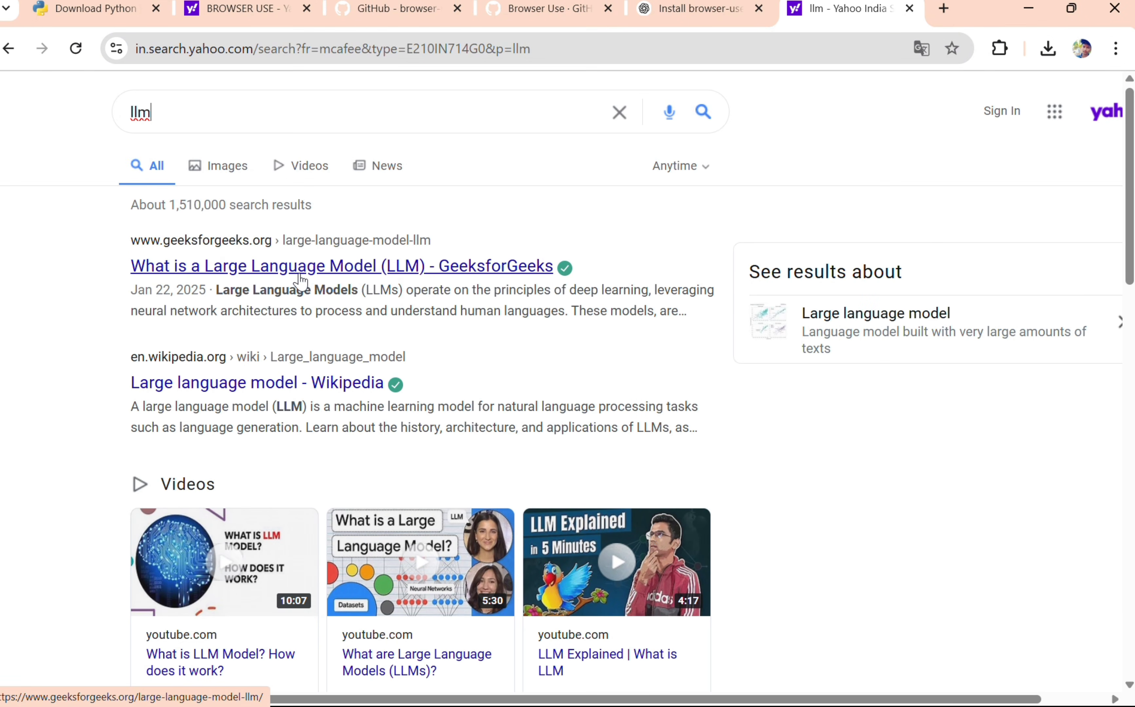
Open the GeeksforGeeks article on Large Language Models and read its introduction, definition and examples.
click(300, 274)
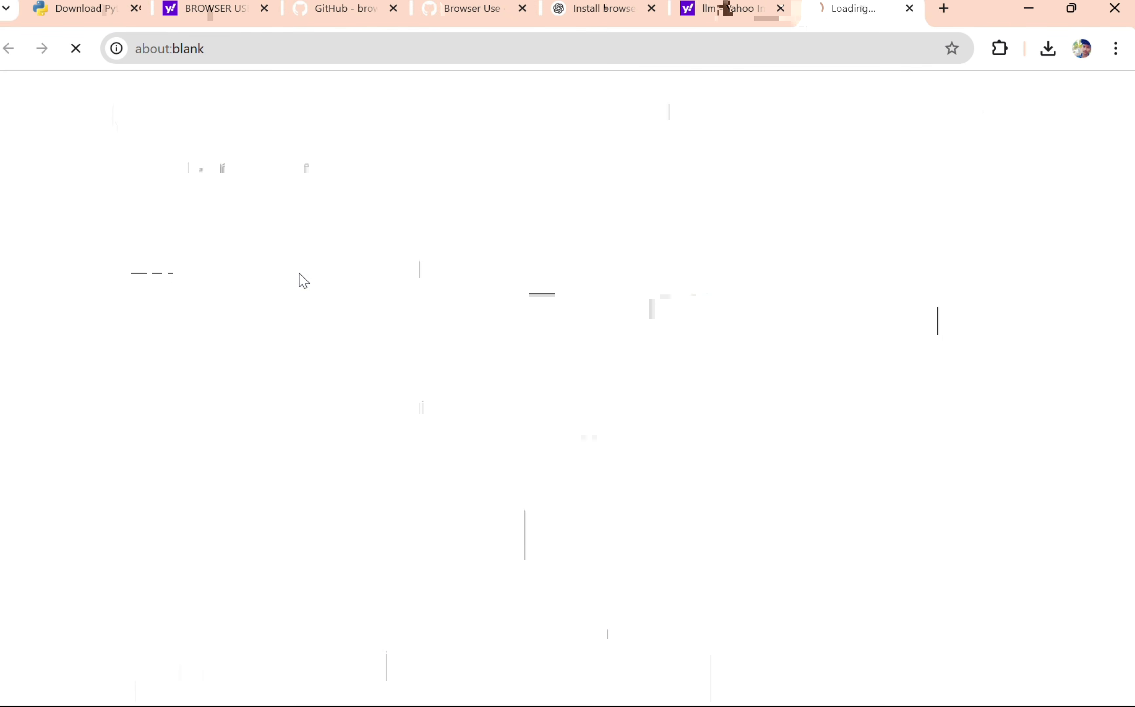
scroll(405, 296, down, 2)
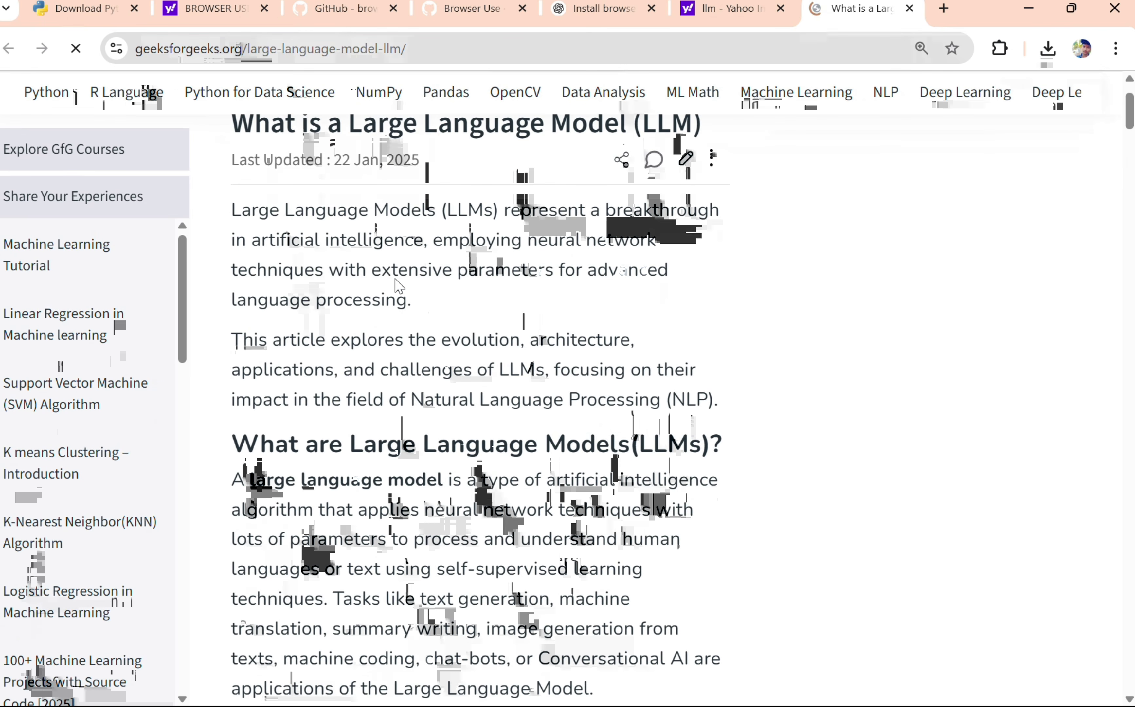
drag(240, 212, 586, 252)
click(584, 252)
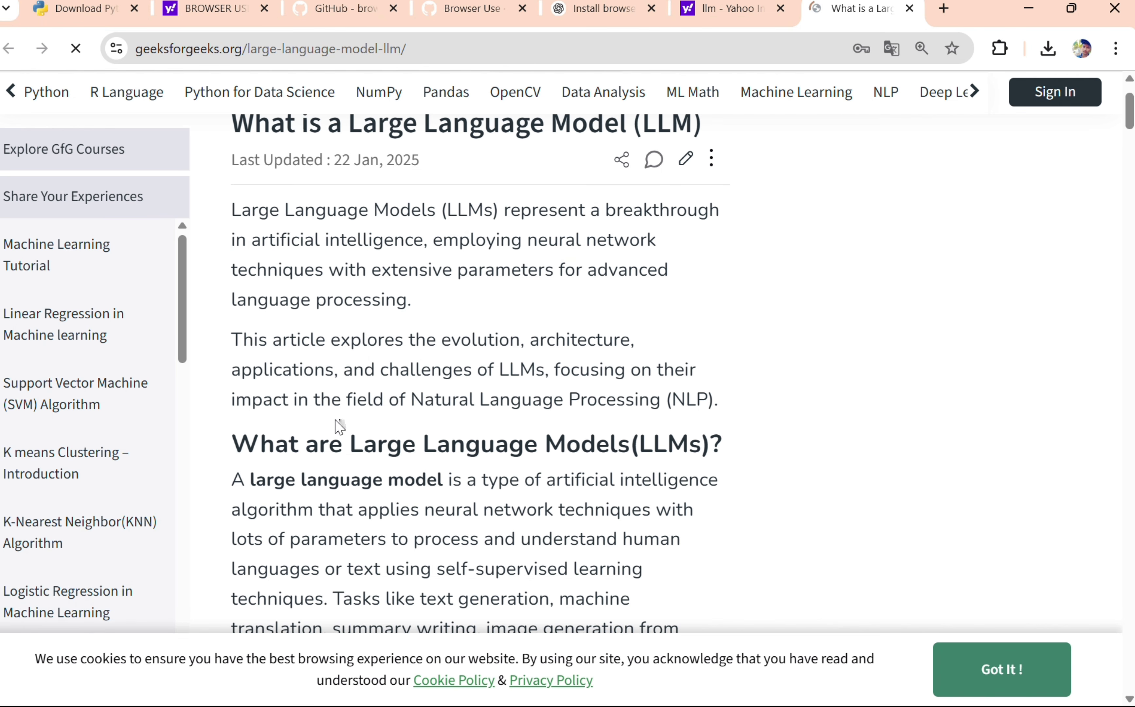
scroll(336, 420, down, 2)
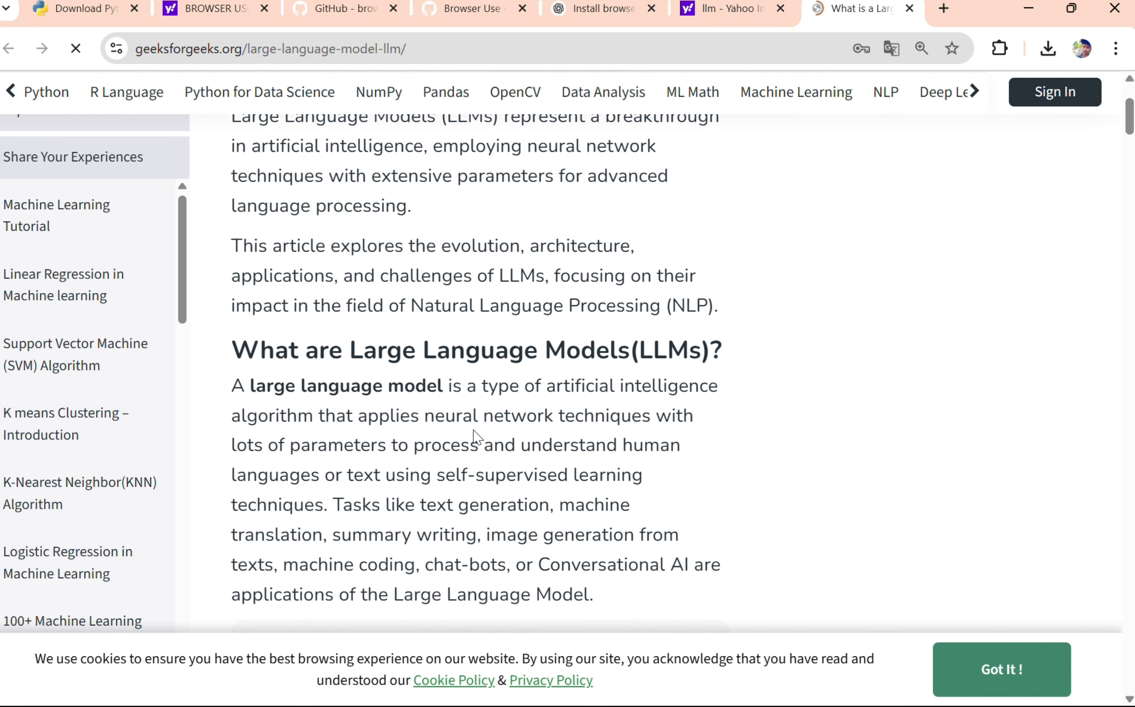
scroll(408, 448, down, 4)
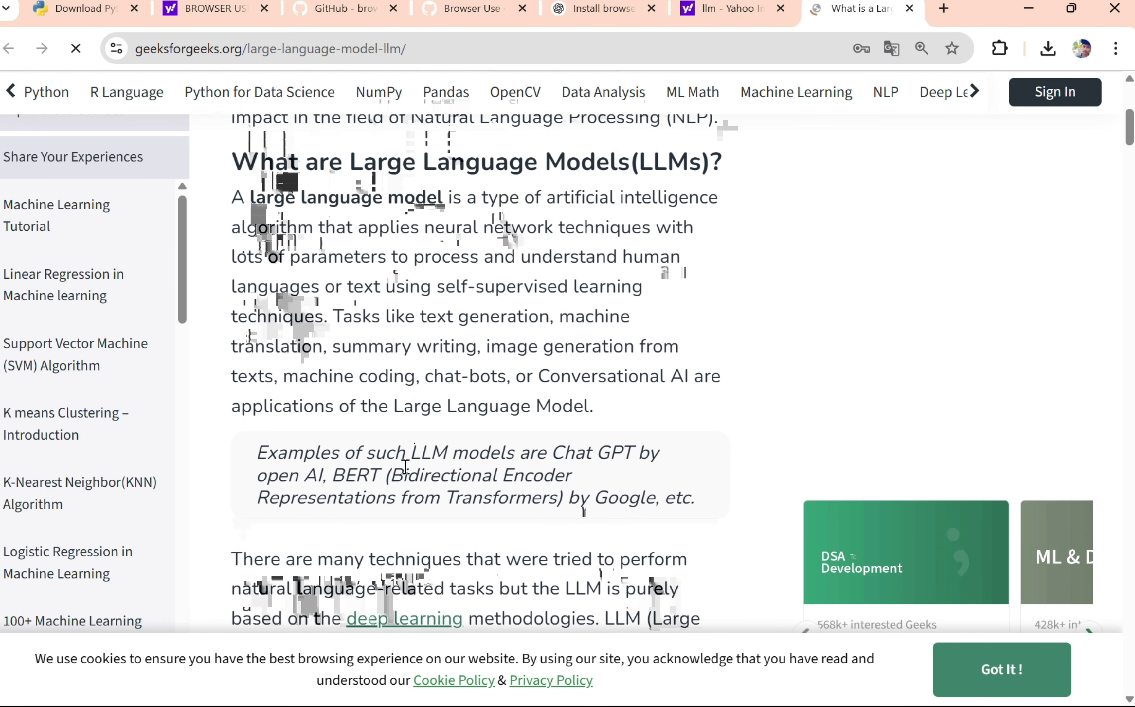
scroll(417, 432, down, 2)
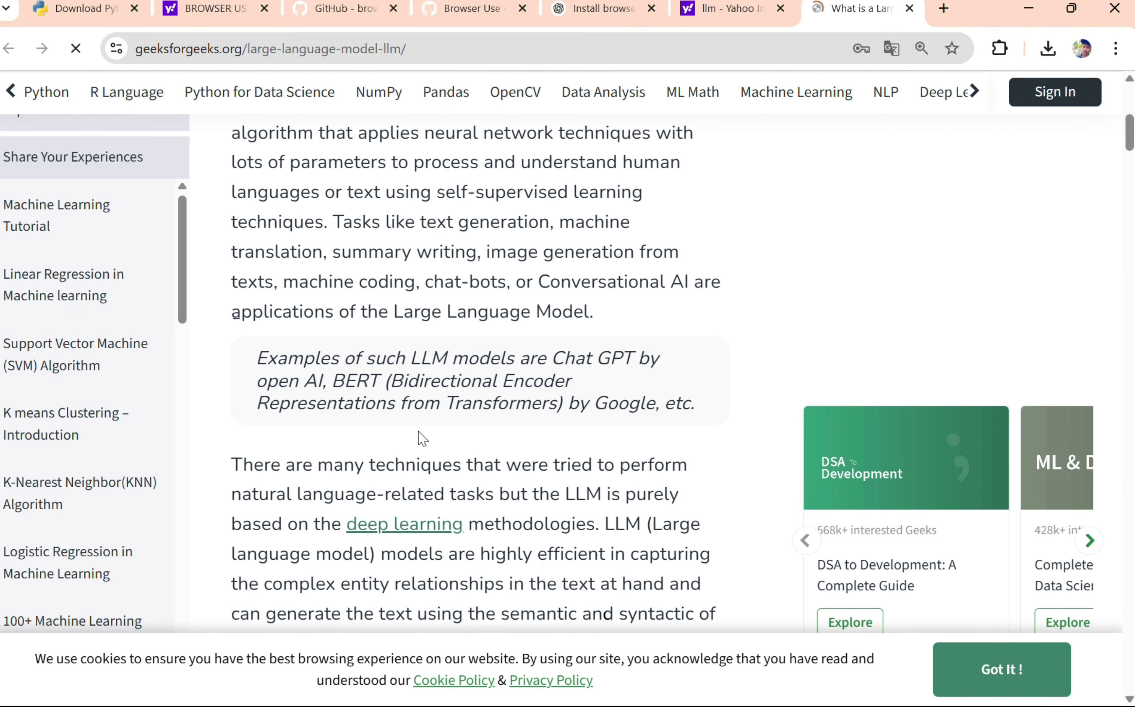
scroll(419, 432, up, 8)
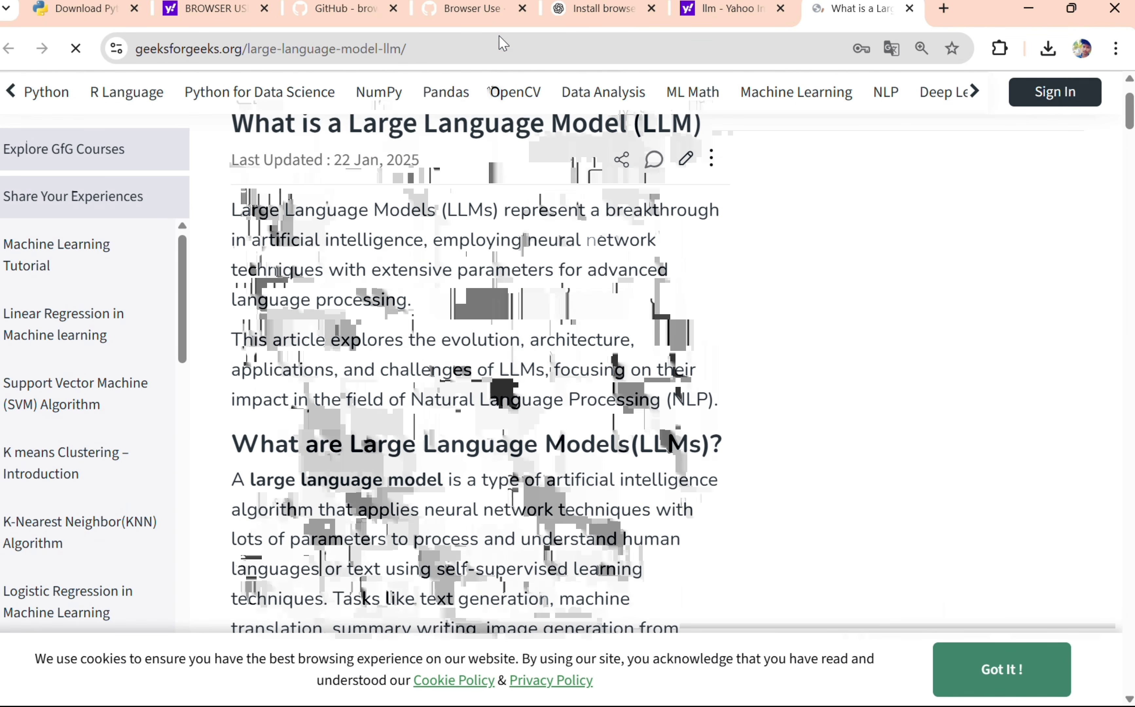
Clear the open windows away and create a new folder named ai on the desktop.
mouse_move(423, 702)
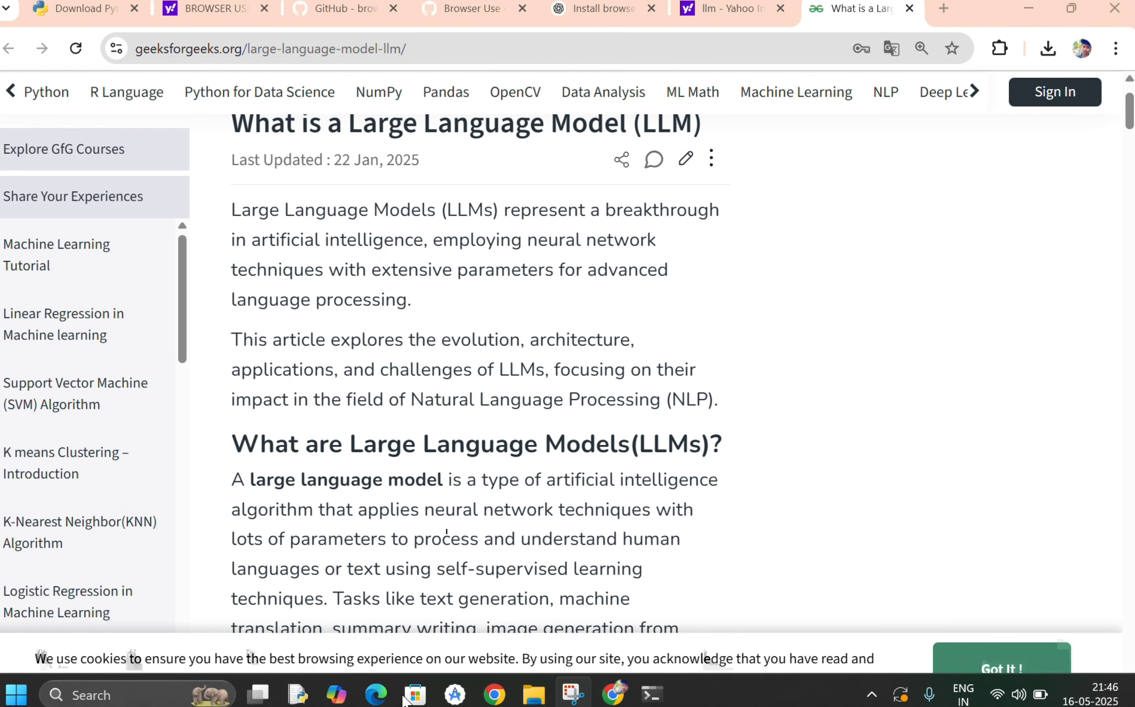
click(652, 686)
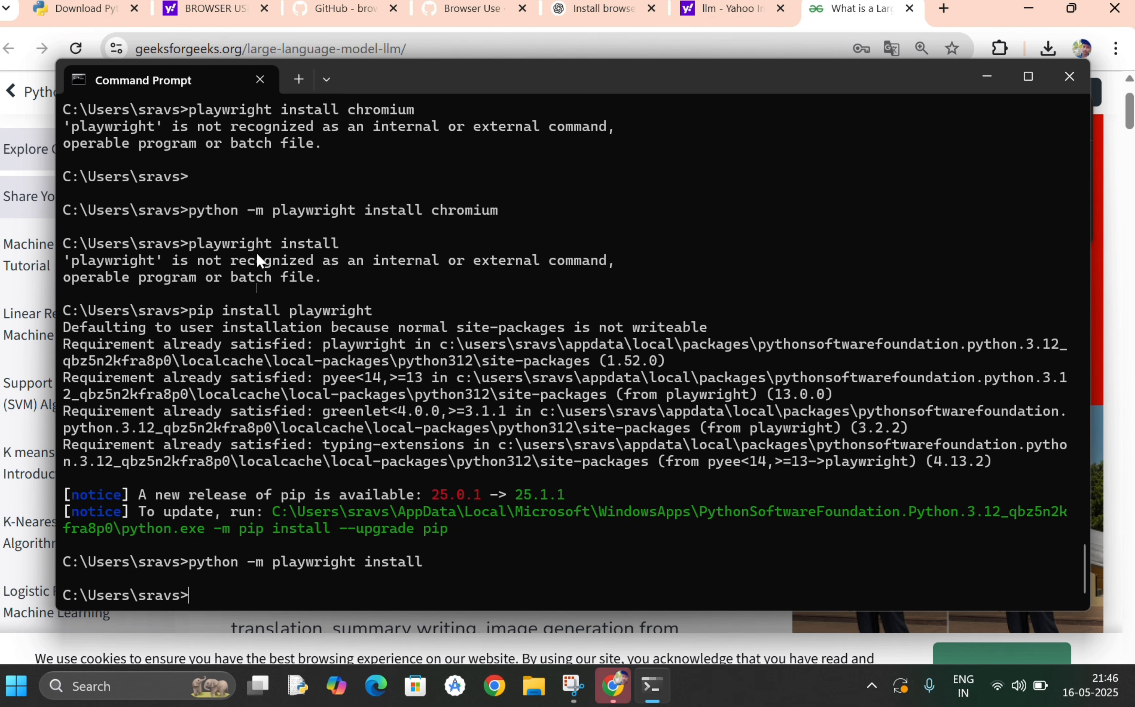
click(988, 72)
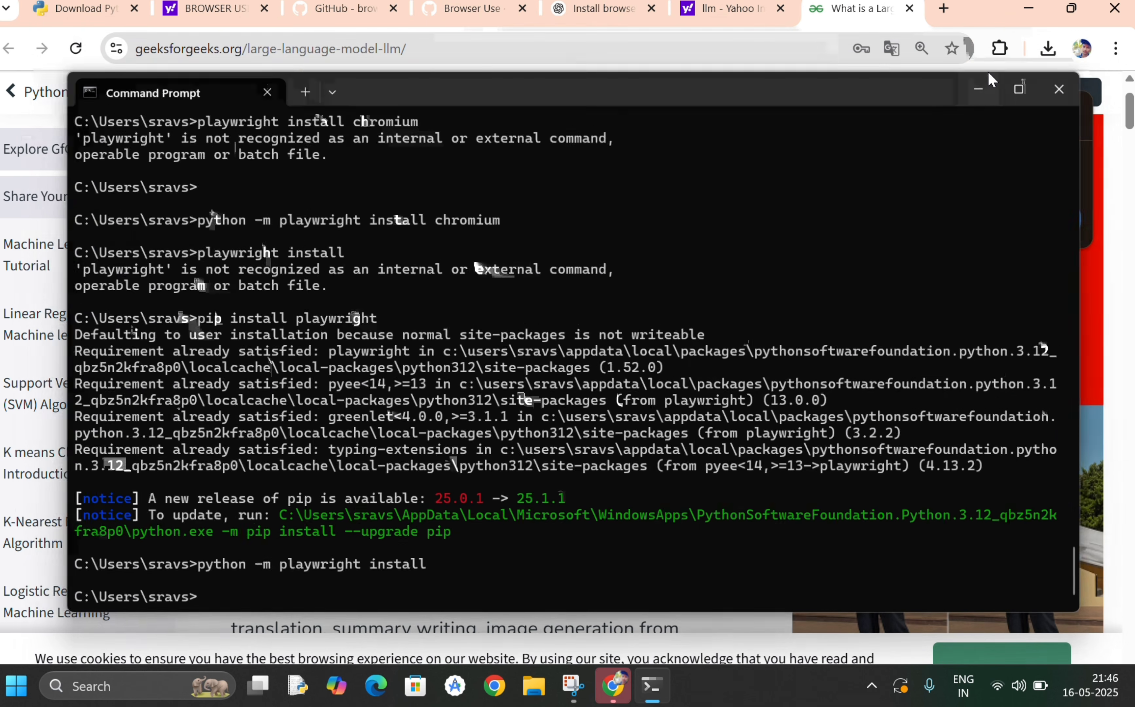
click(1030, 9)
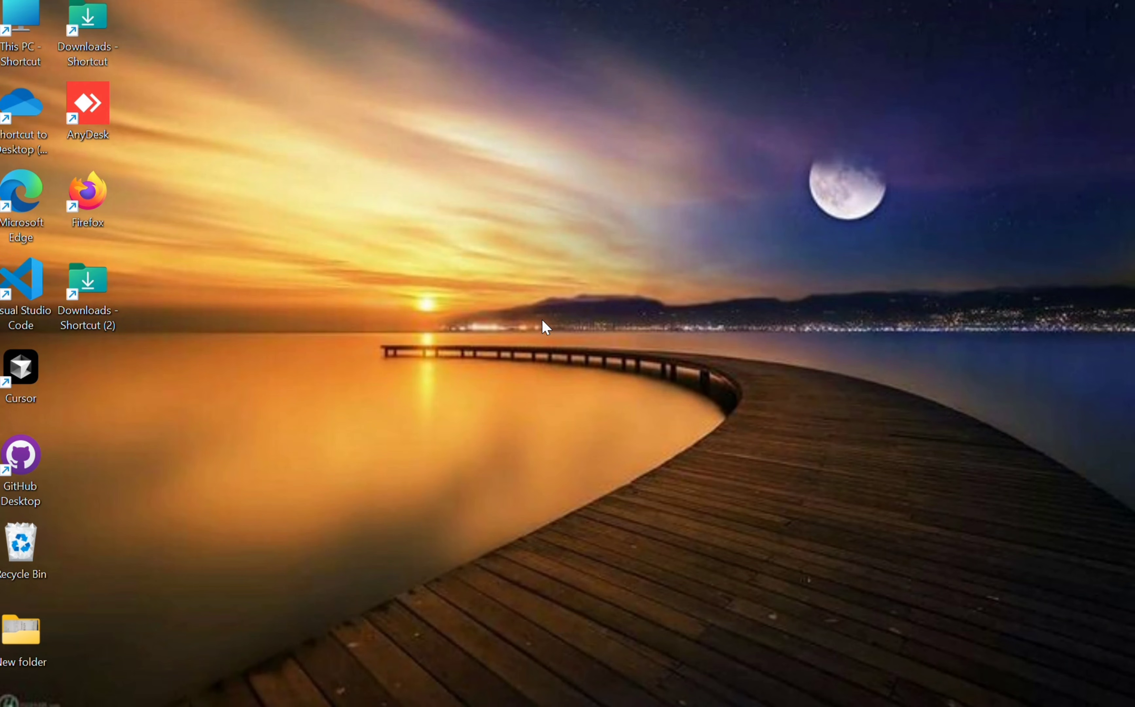
right_click(524, 295)
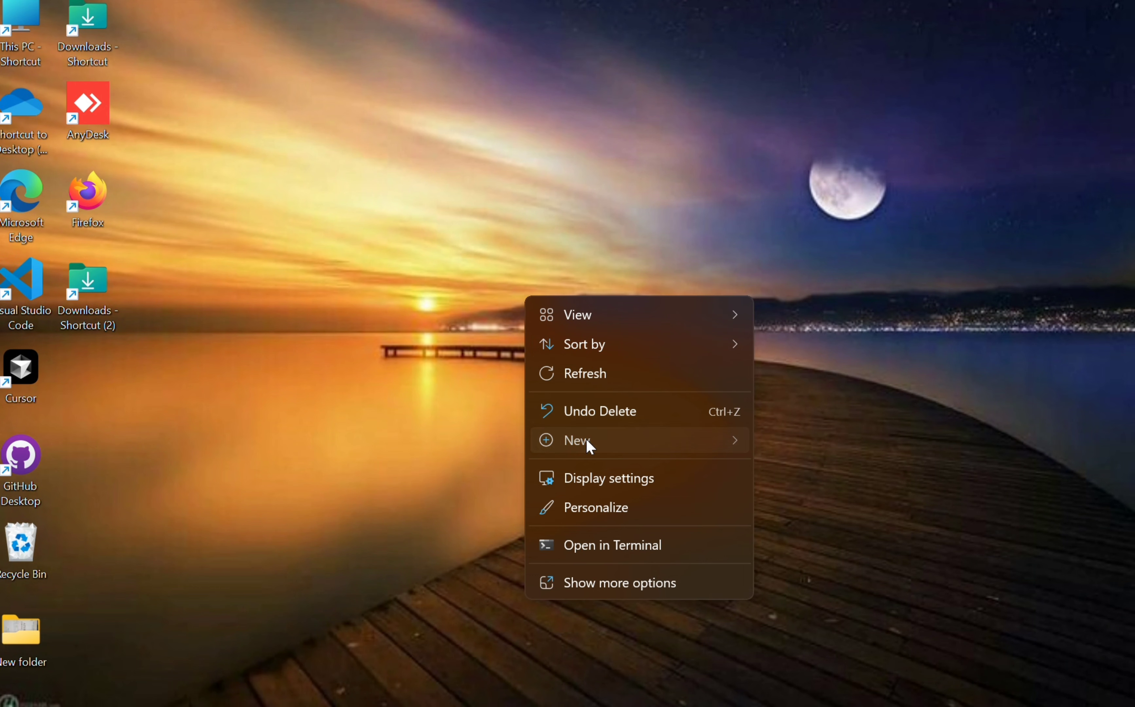
mouse_move(586, 439)
click(902, 133)
text(a)
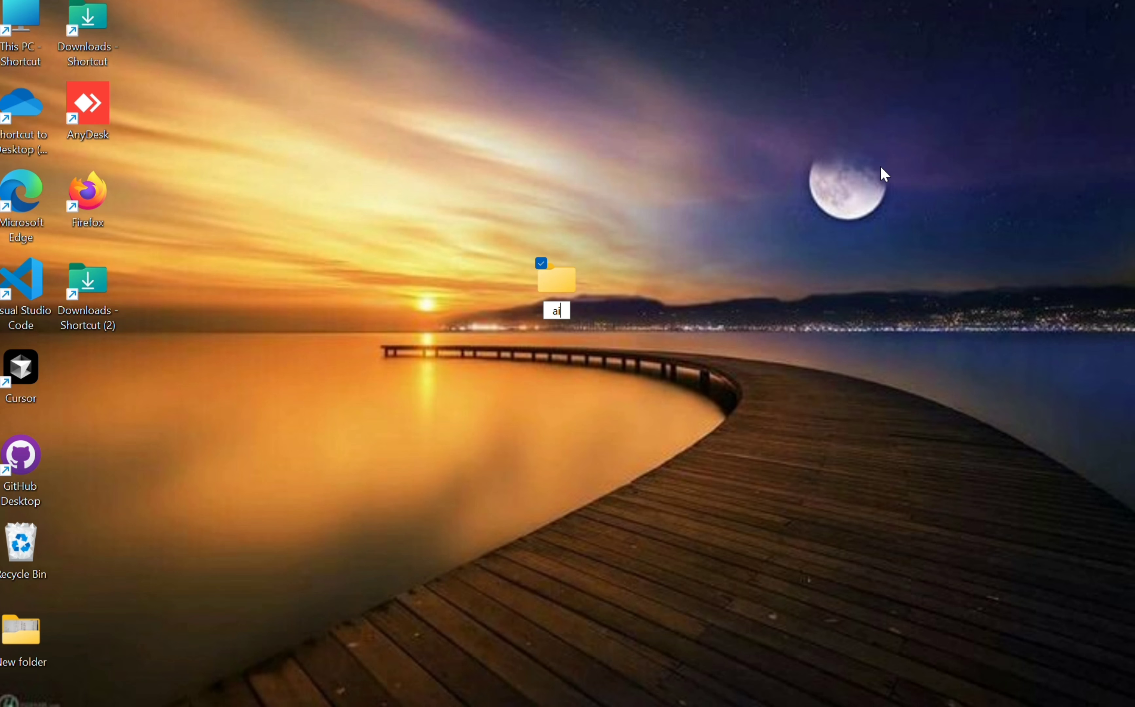
text(i)
key(Return)
click(730, 263)
Return to Command Prompt and change from the Desktop directory into the ai folder with cd ai.
key(super+d)
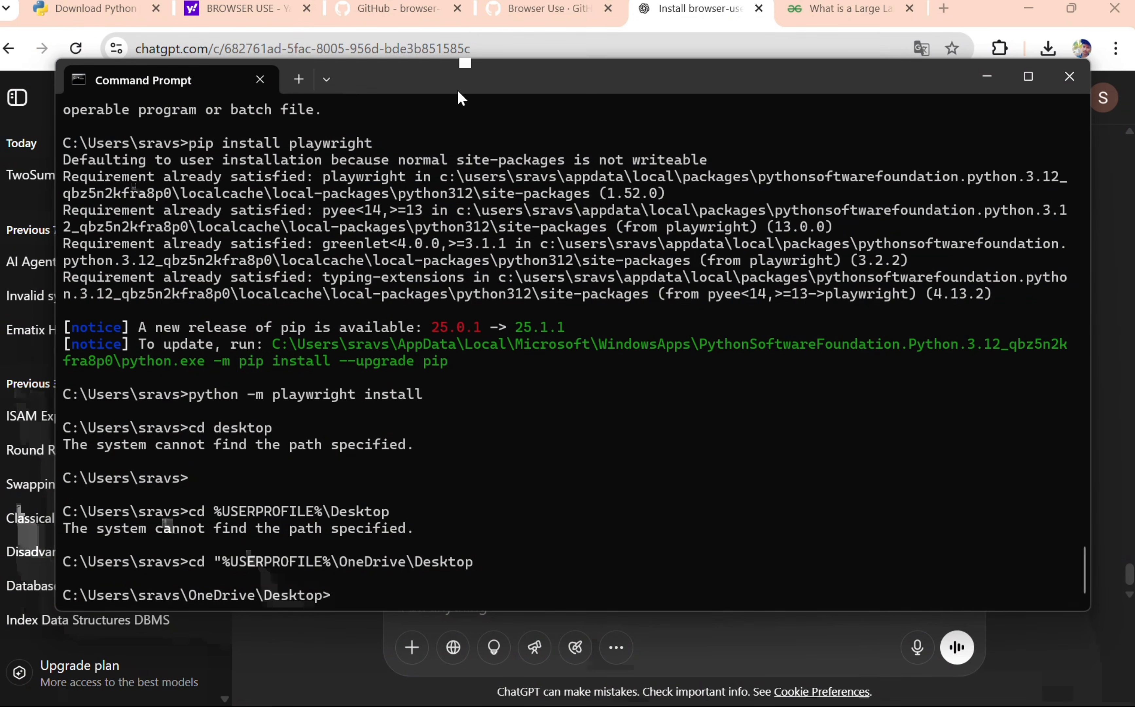
click(347, 584)
text(c)
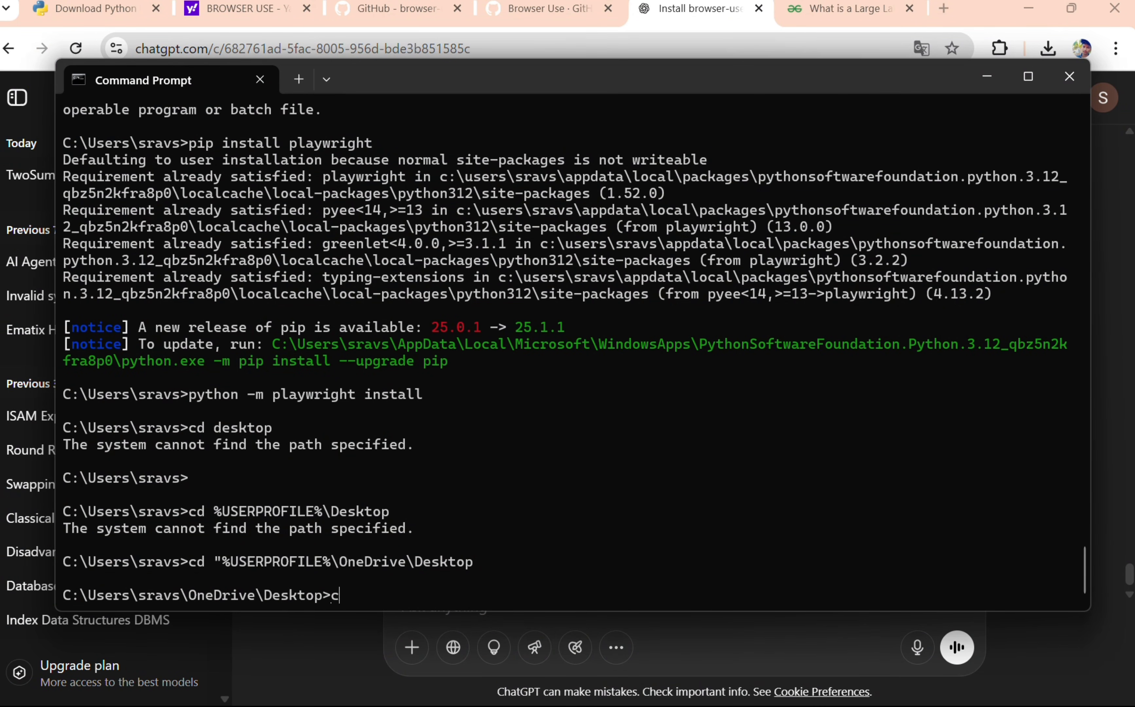
text(d ai)
key(Return)
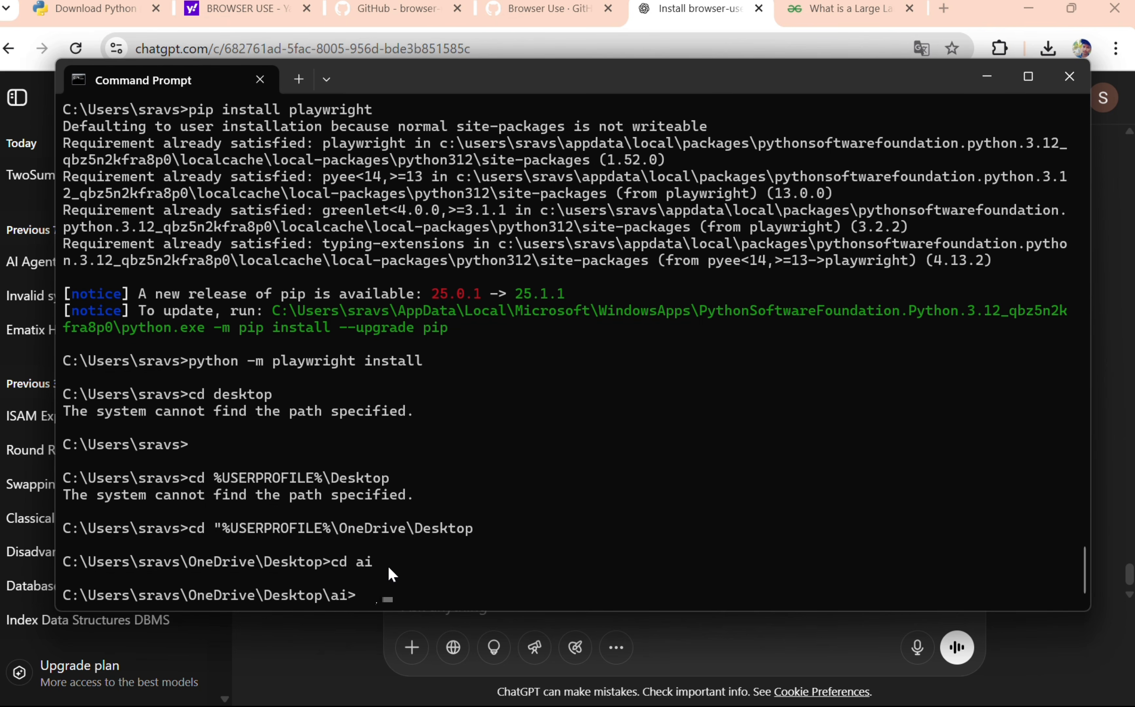
text(now ippudu m )
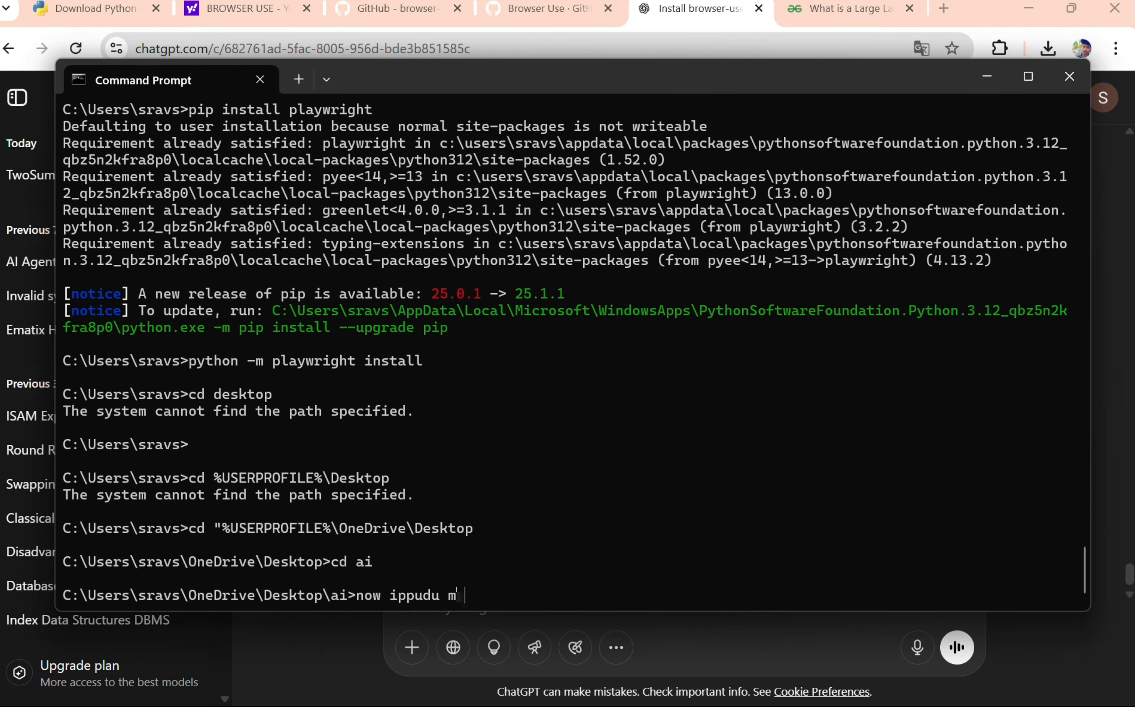
text(chedham antee..............)
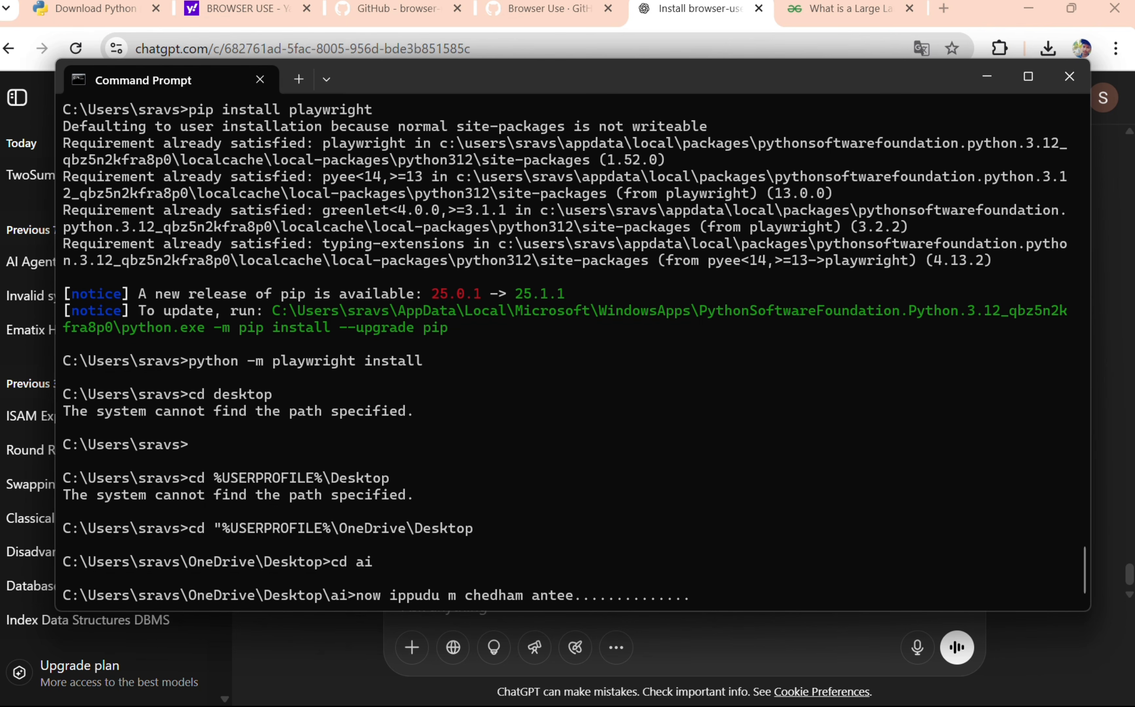
key(BackSpace)
key(BackSpace)
key(BackSpace)
key(BackSpace)
key(BackSpace)
key(BackSpace)
key(BackSpace)
key(BackSpace)
key(BackSpace)
key(BackSpace)
key(BackSpace)
key(BackSpace)
key(BackSpace)
key(BackSpace)
key(BackSpace)
key(BackSpace)
key(BackSpace)
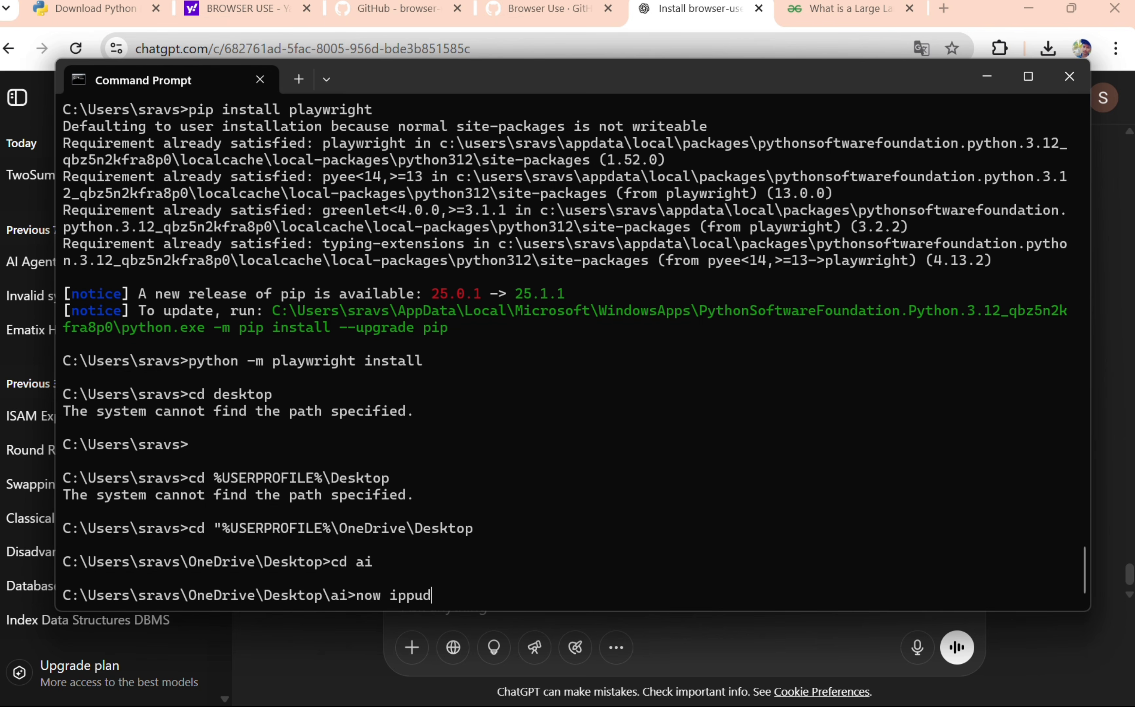
key(BackSpace)
key(BackSpace)
key(BackSpace)
key(BackSpace)
key(BackSpace)
key(BackSpace)
key(BackSpace)
key(BackSpace)
key(BackSpace)
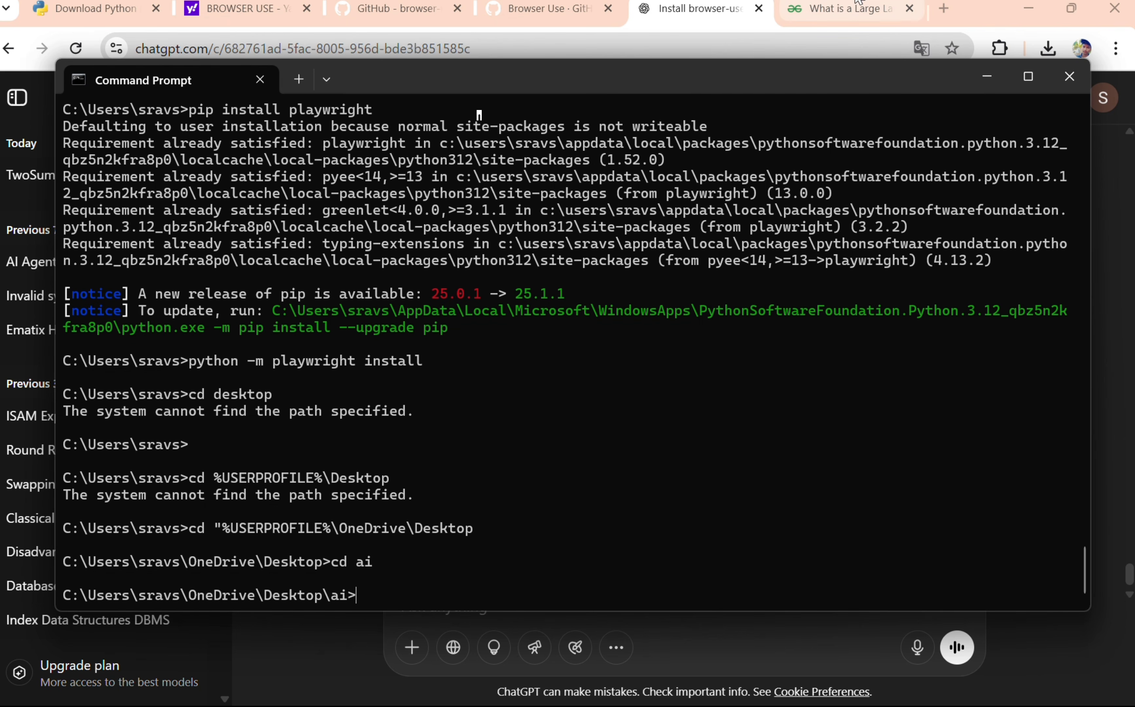
Go back to the browser-use repository on GitHub and view the file list at the start of its page.
click(397, 8)
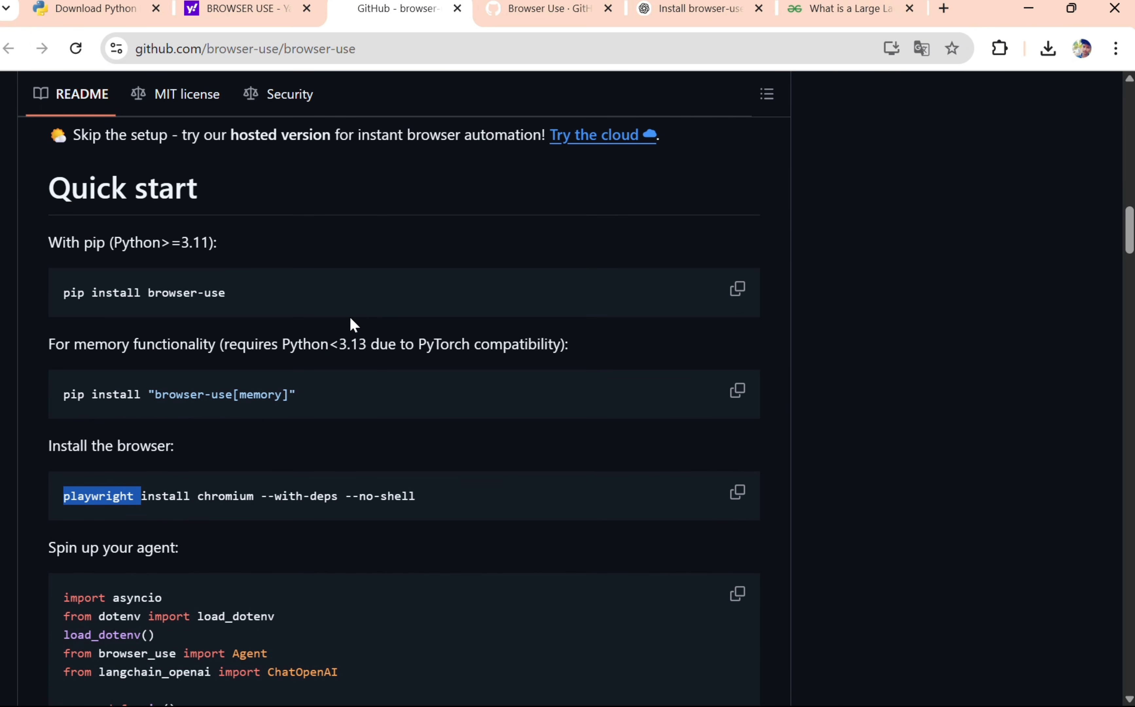
scroll(349, 316, up, 10)
scroll(351, 322, up, 10)
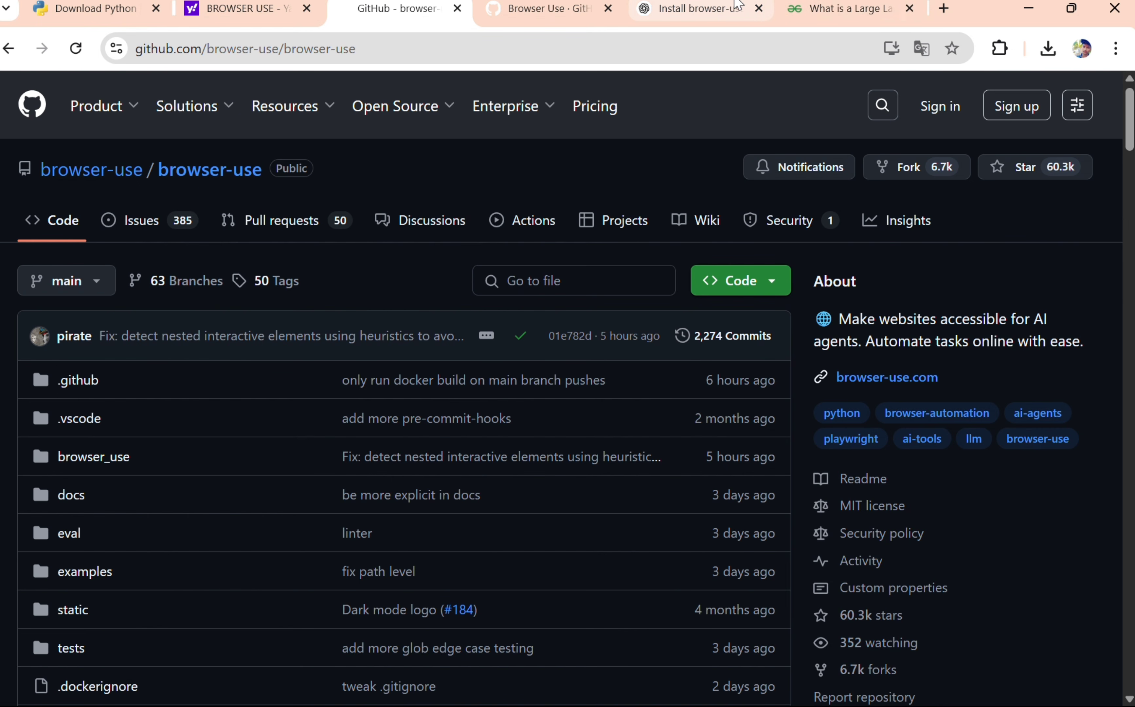
click(714, 14)
click(401, 8)
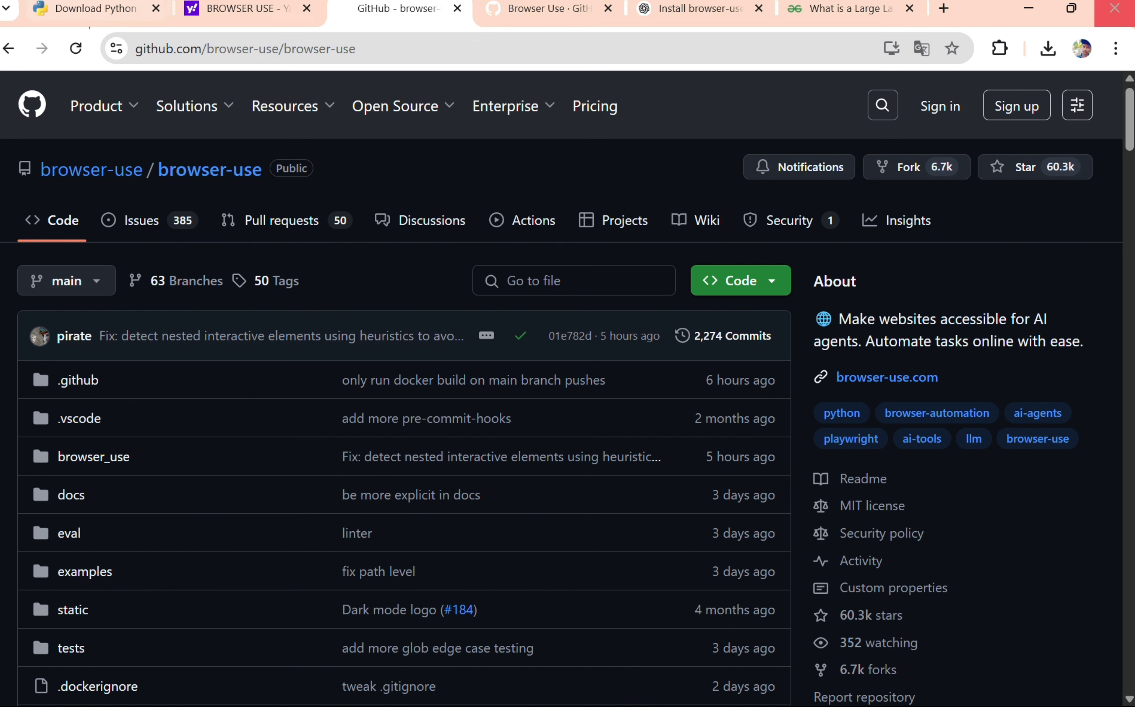
click(9, 49)
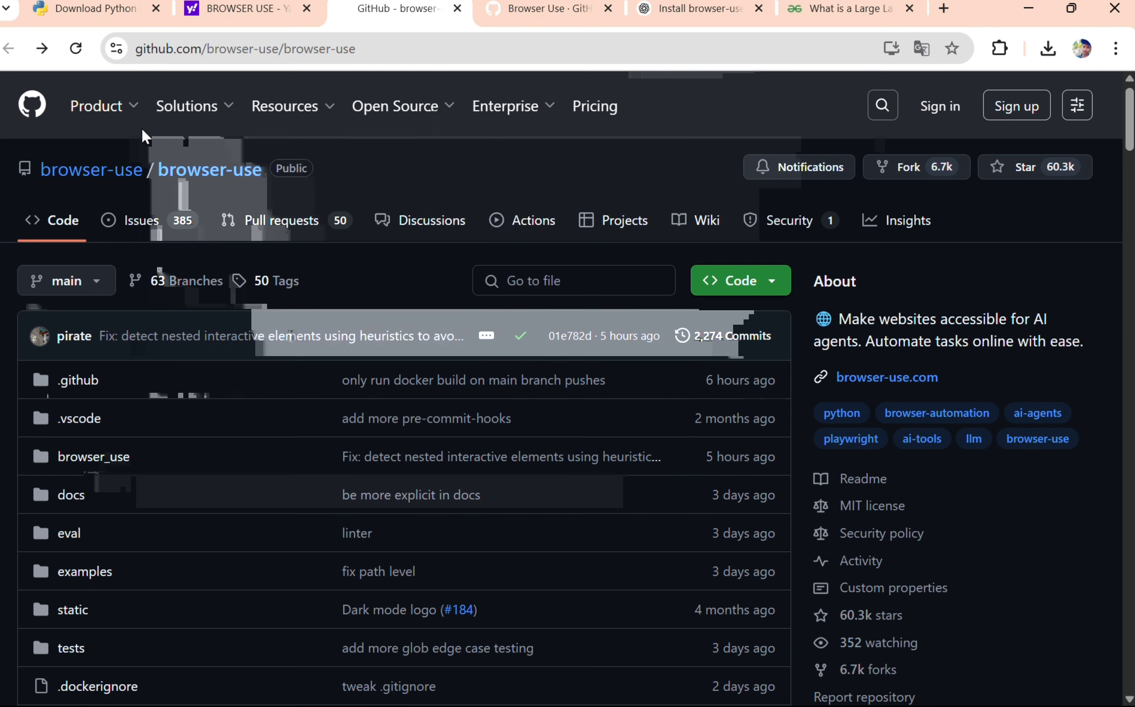
Try to reach the web UI repository by appending "web ui" to the browser-use repository address, and close that page.
click(387, 46)
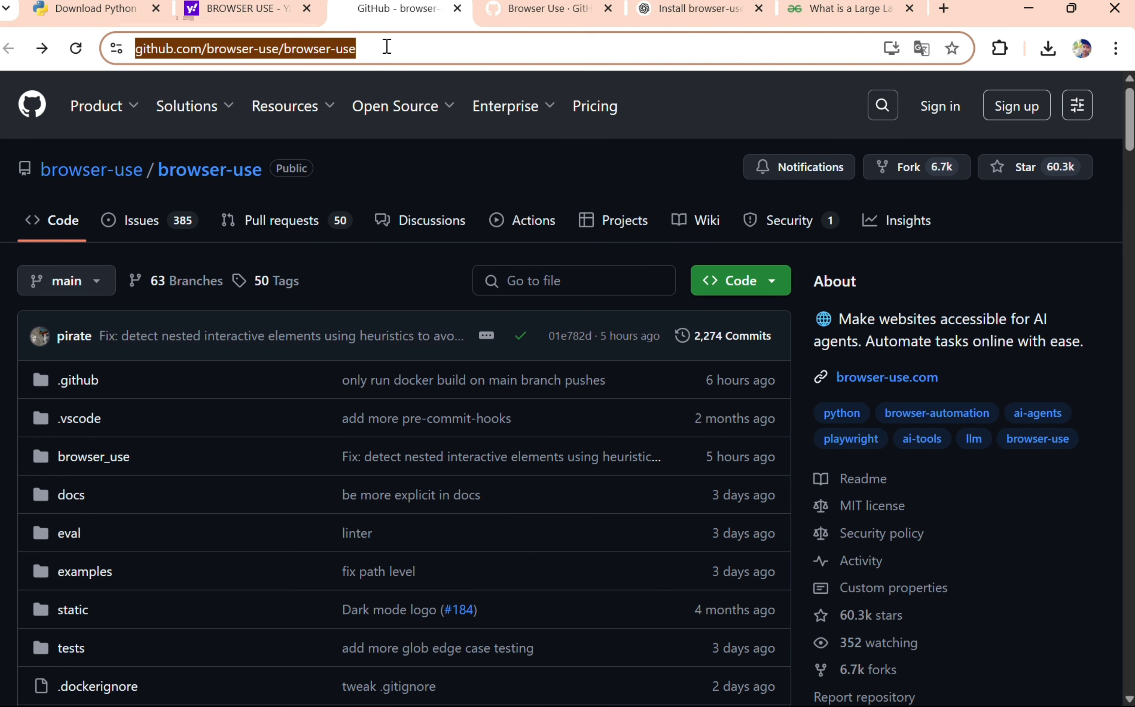
click(386, 48)
text(w)
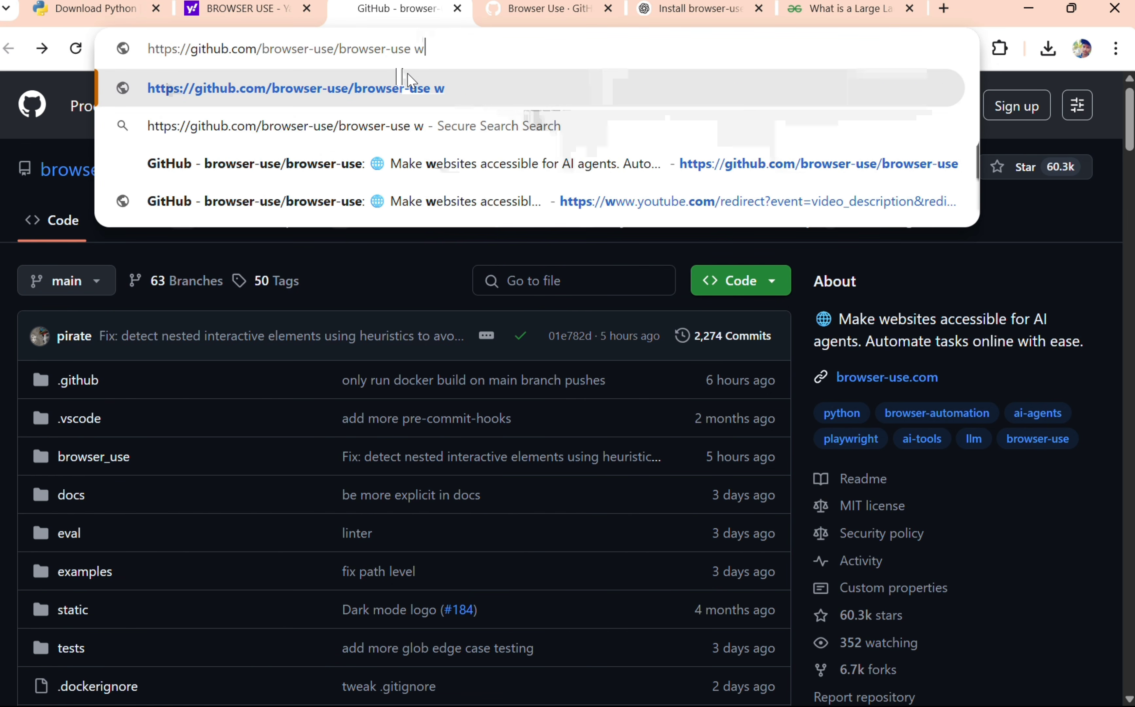
text(eb ui)
key(Return)
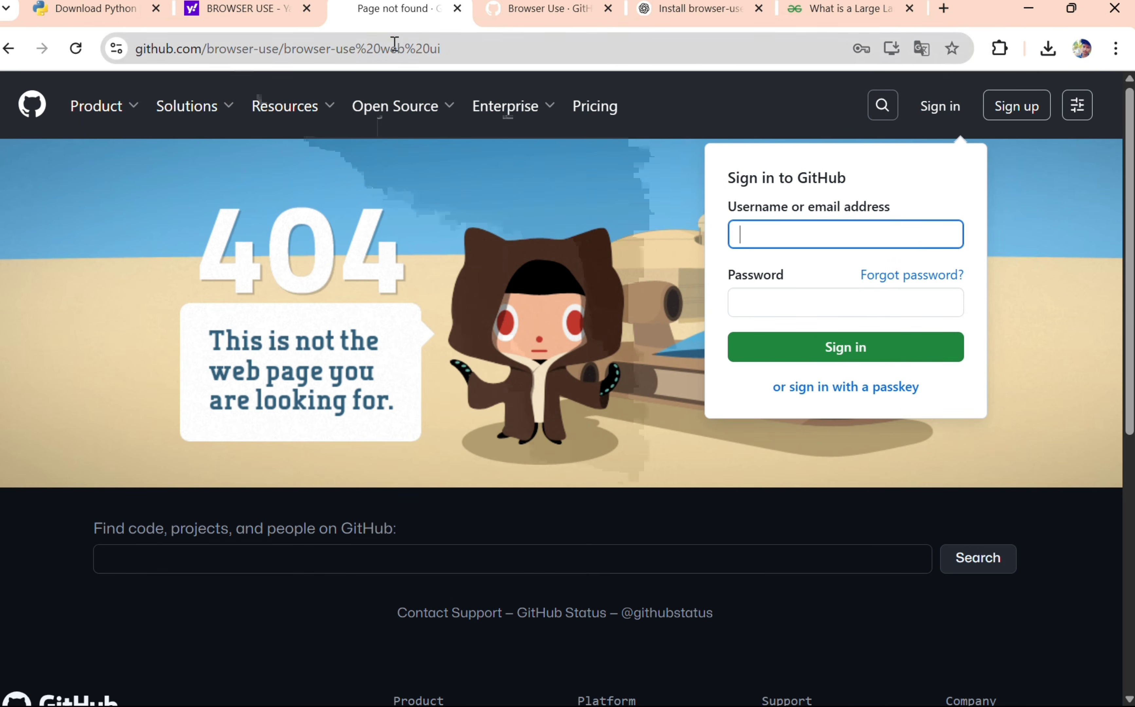
drag(409, 9, 388, 50)
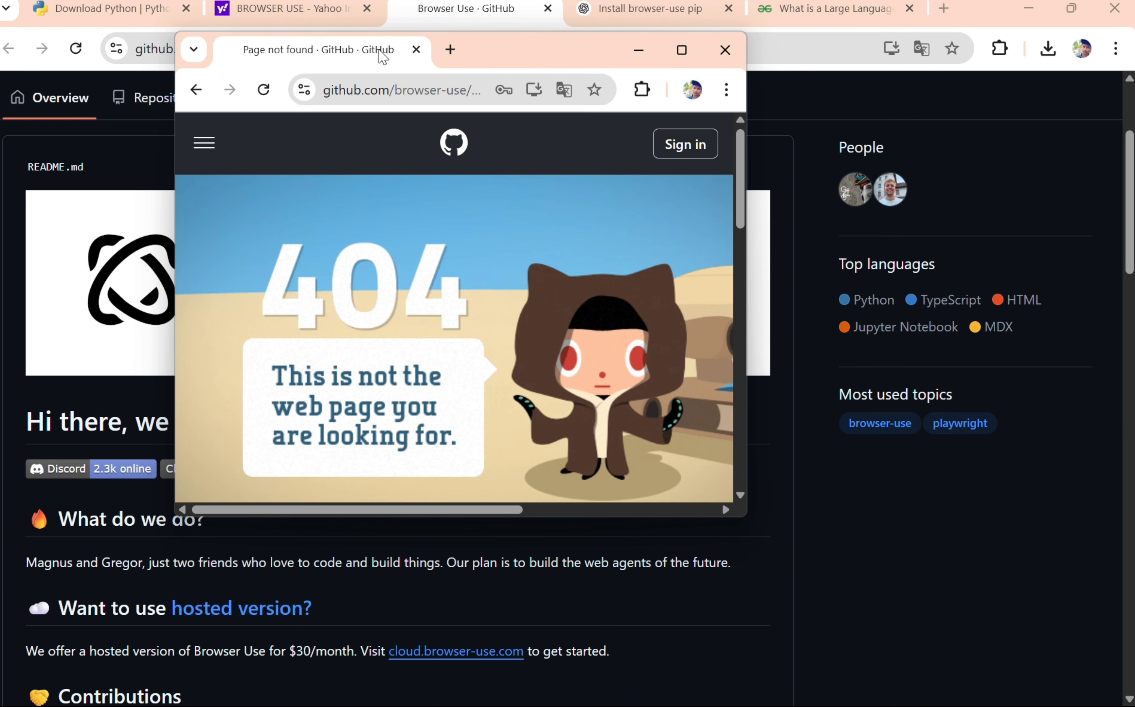
click(725, 51)
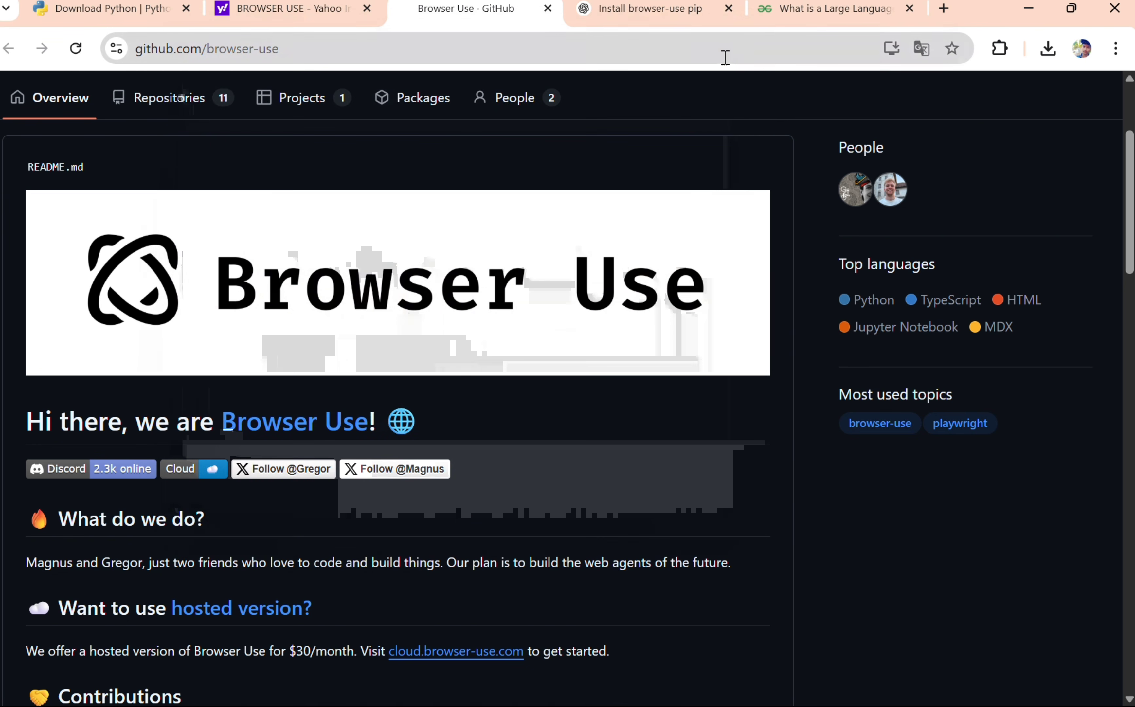
Open the browser-use/web-ui repository on GitHub and copy its HTTPS clone URL.
scroll(228, 233, up, 4)
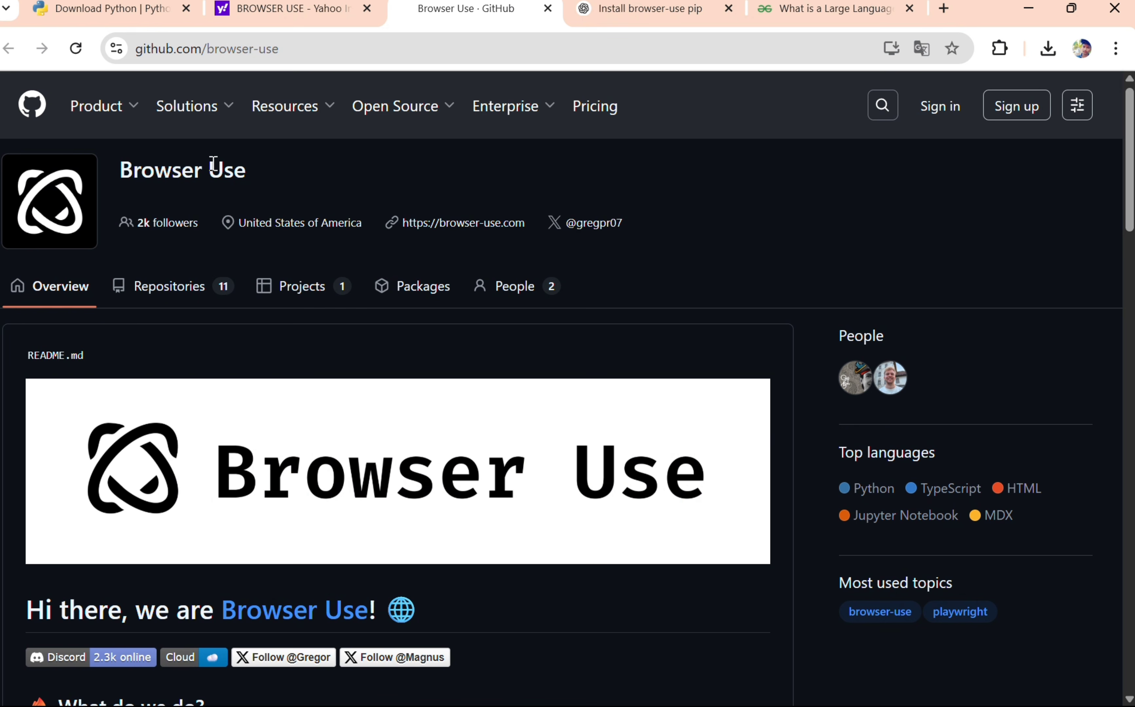
scroll(257, 304, down, 10)
scroll(256, 304, up, 5)
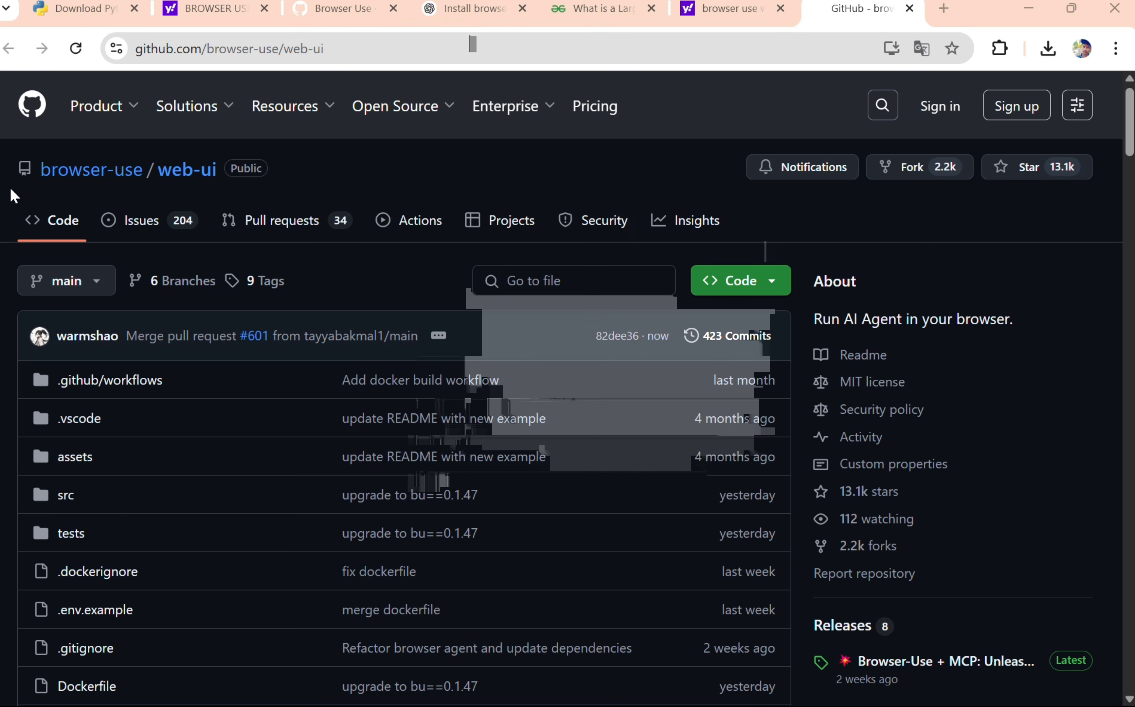
click(186, 169)
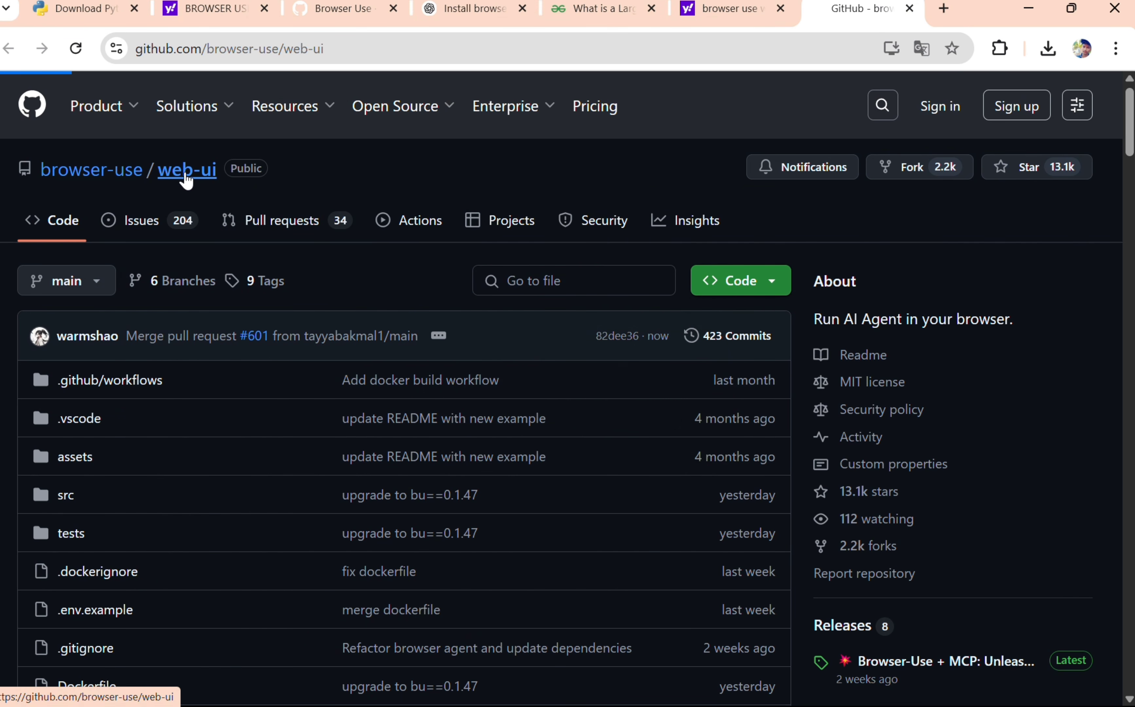
click(762, 292)
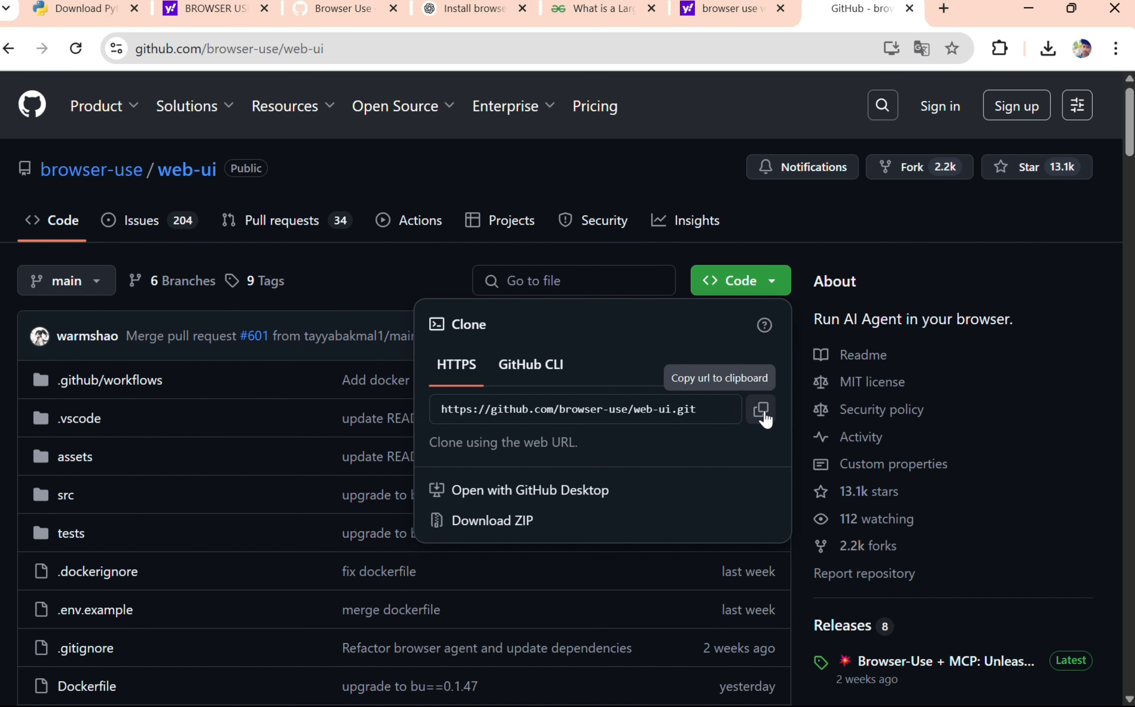
click(761, 410)
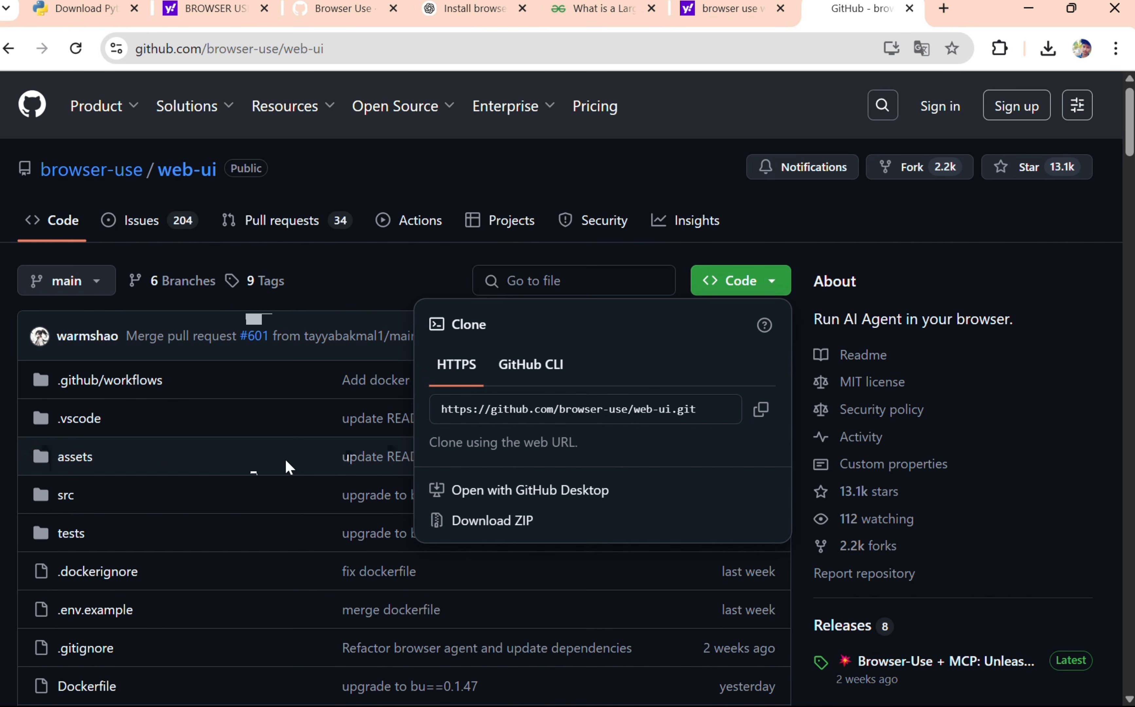
mouse_move(420, 702)
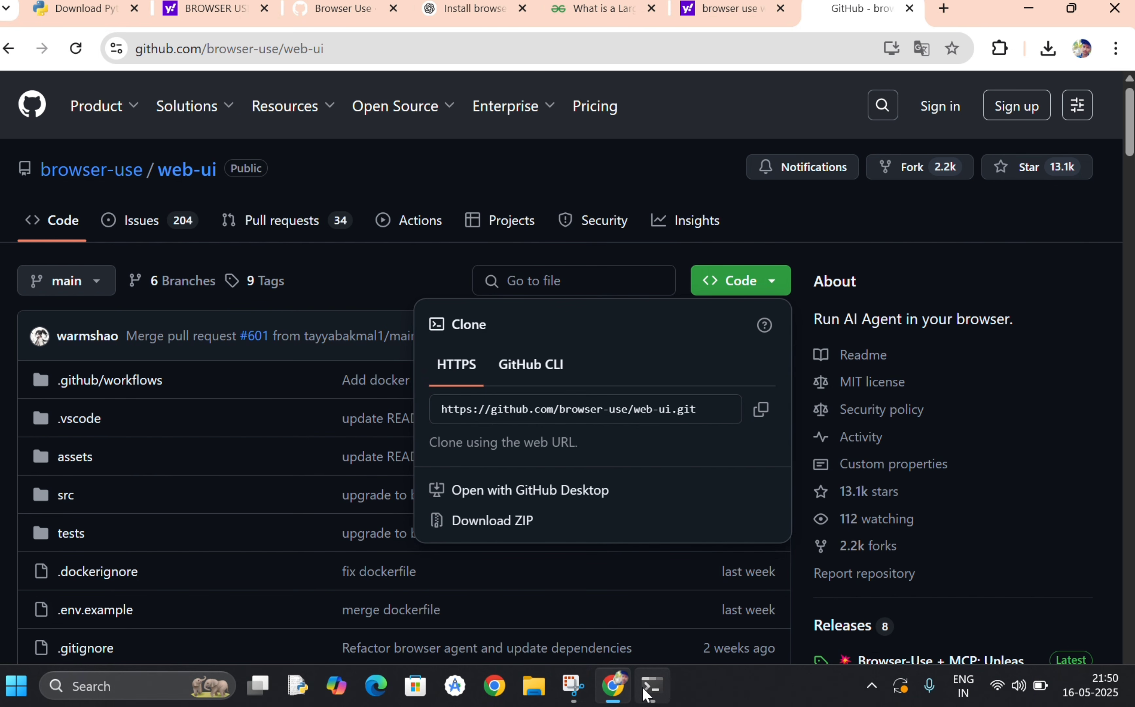
click(651, 689)
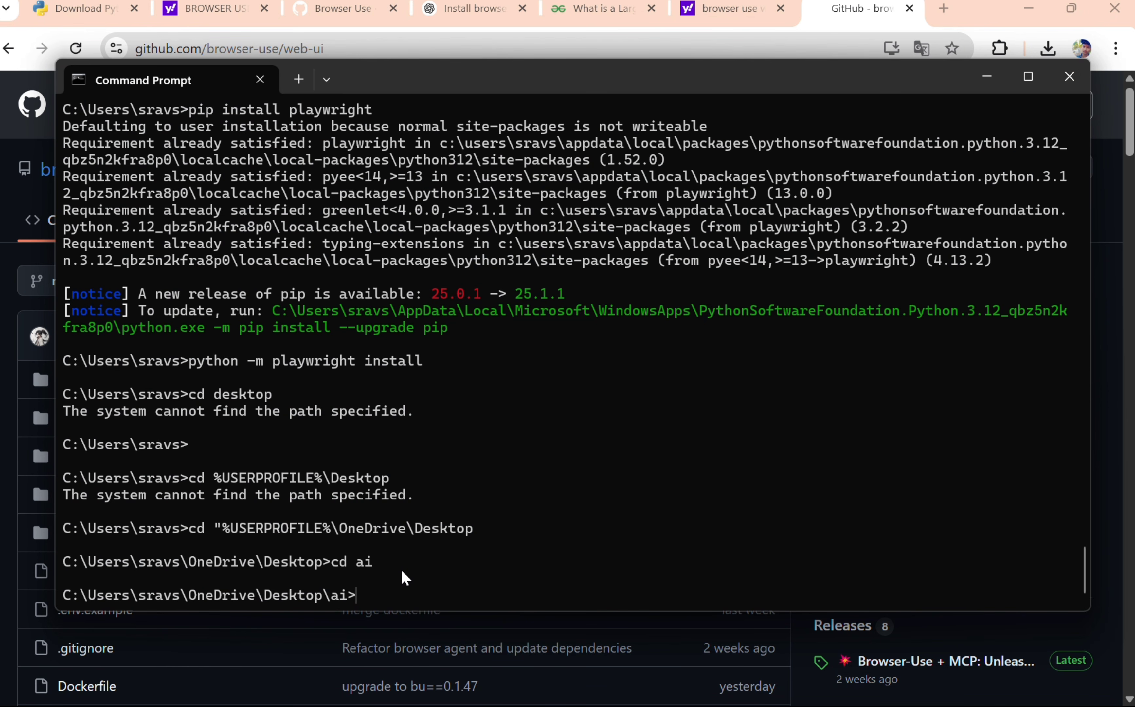
text(cd)
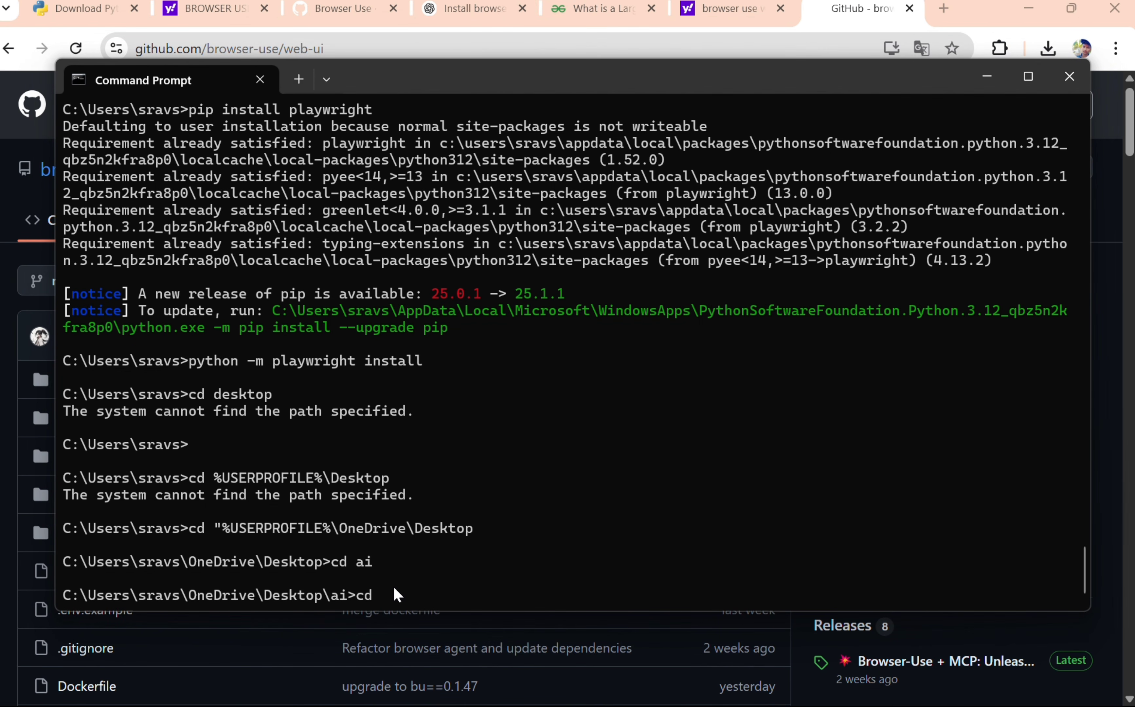
key(BackSpace)
key(BackSpace)
key(BackSpace)
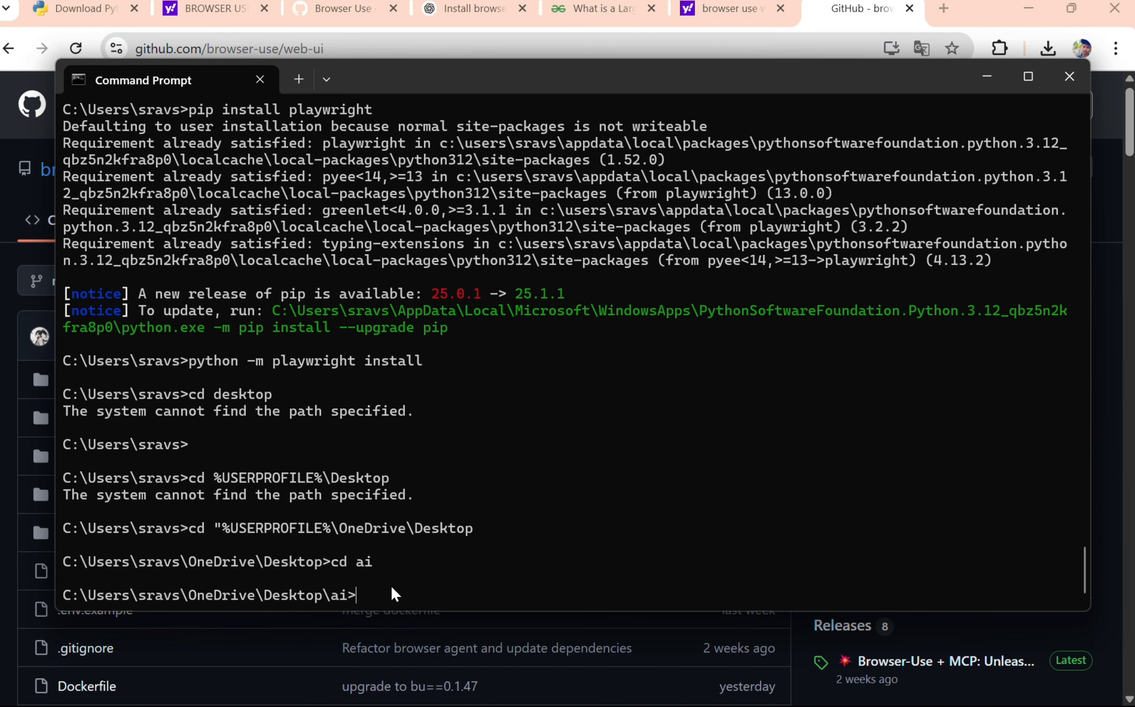
text(git clone)
key(ctrl+v)
key(Return)
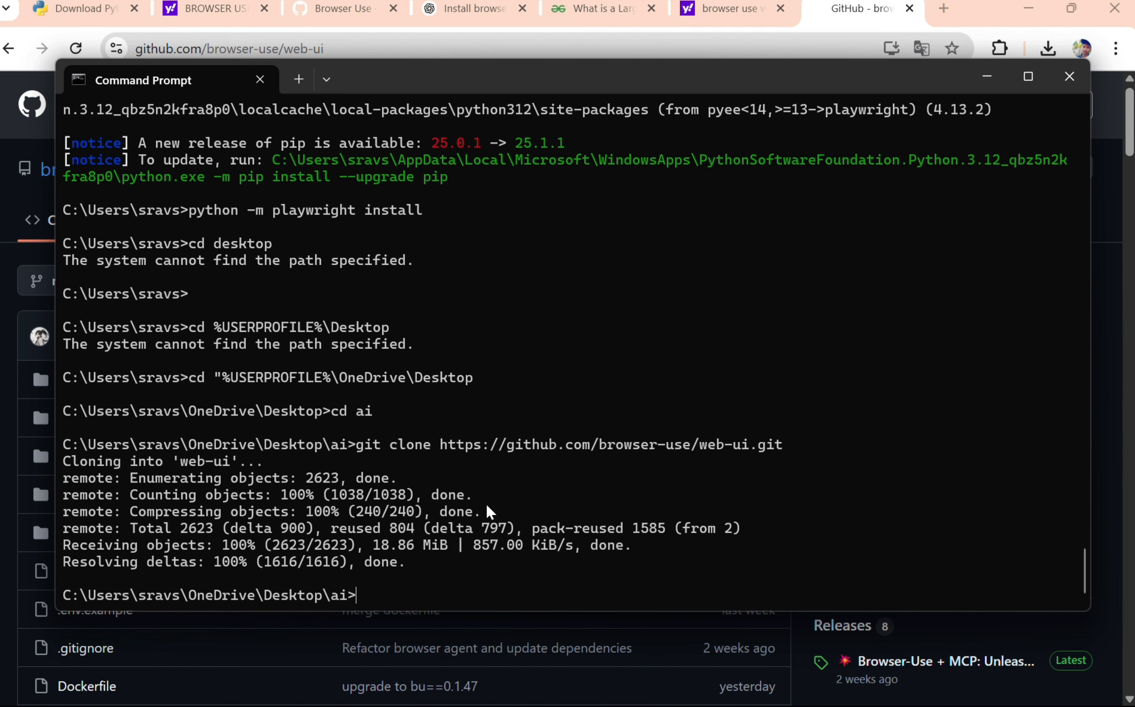
Clear the windows away and open the ai folder on the desktop to check for the cloned web-ui folder.
click(986, 76)
click(1027, 10)
double_click(550, 290)
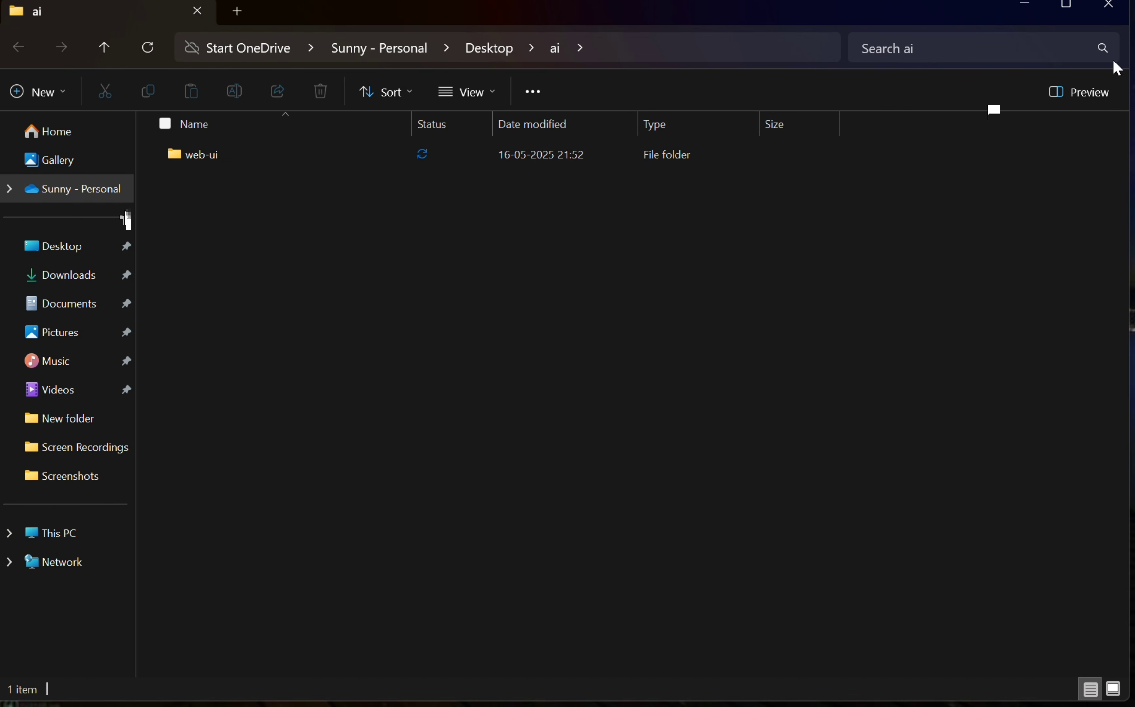
click(1029, 10)
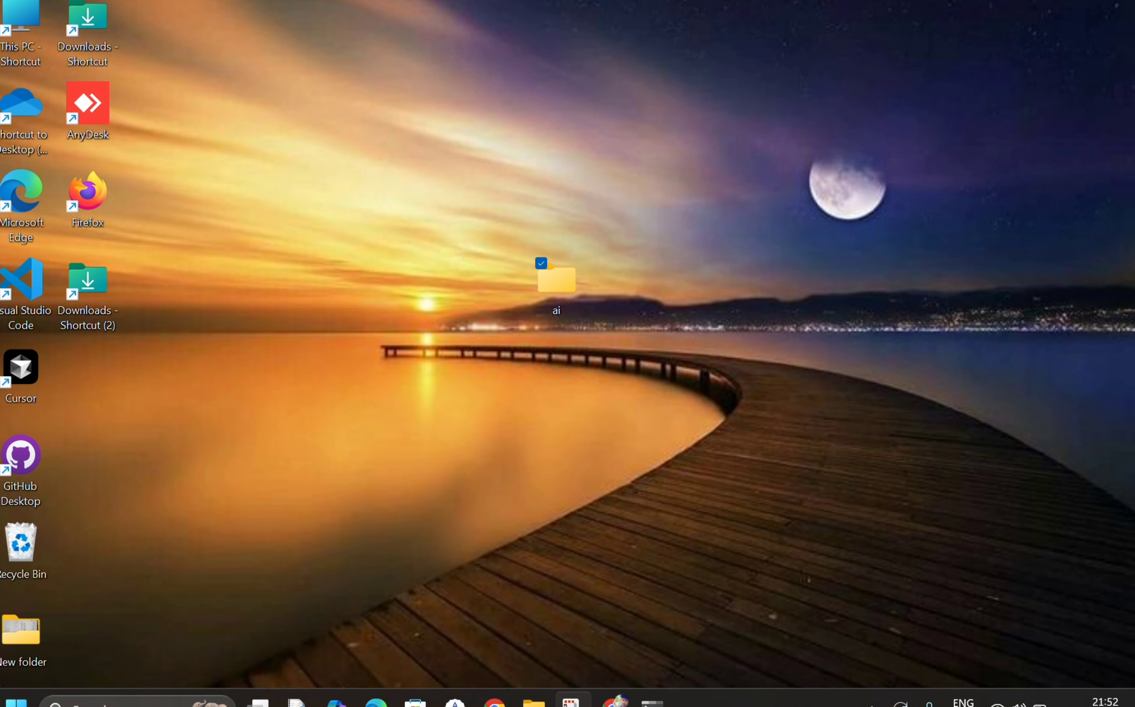
Return to Command Prompt and change into the cloned repository with cd web-ui.
click(662, 693)
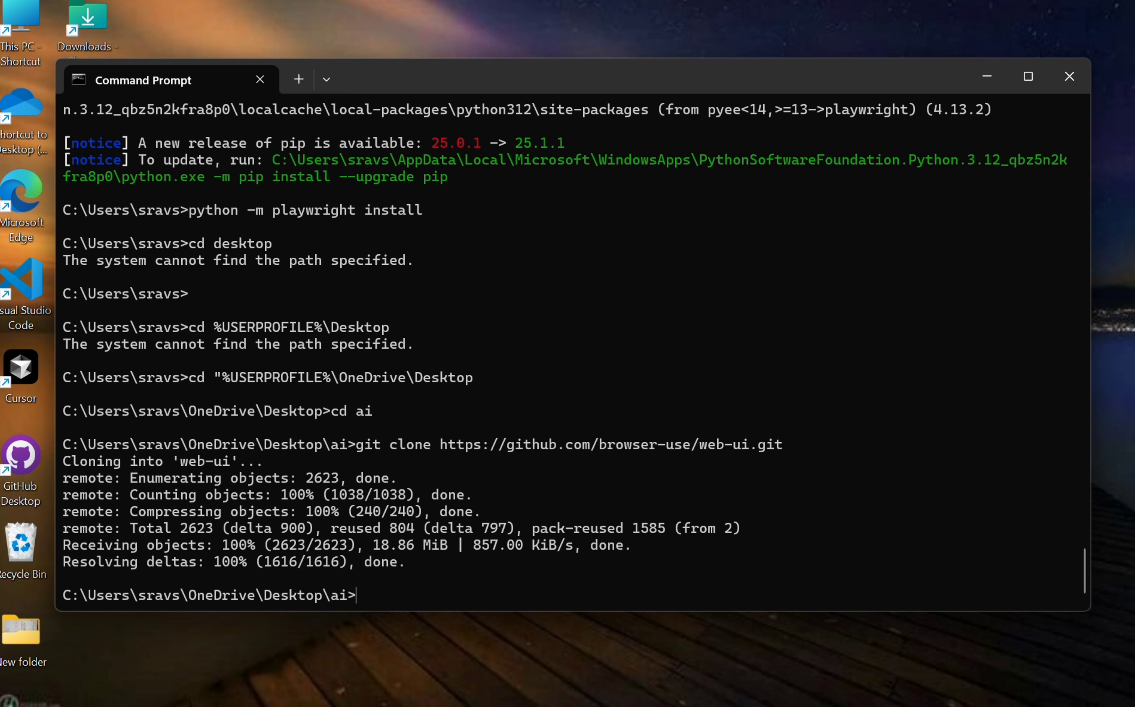
text(cd web-ui)
key(Return)
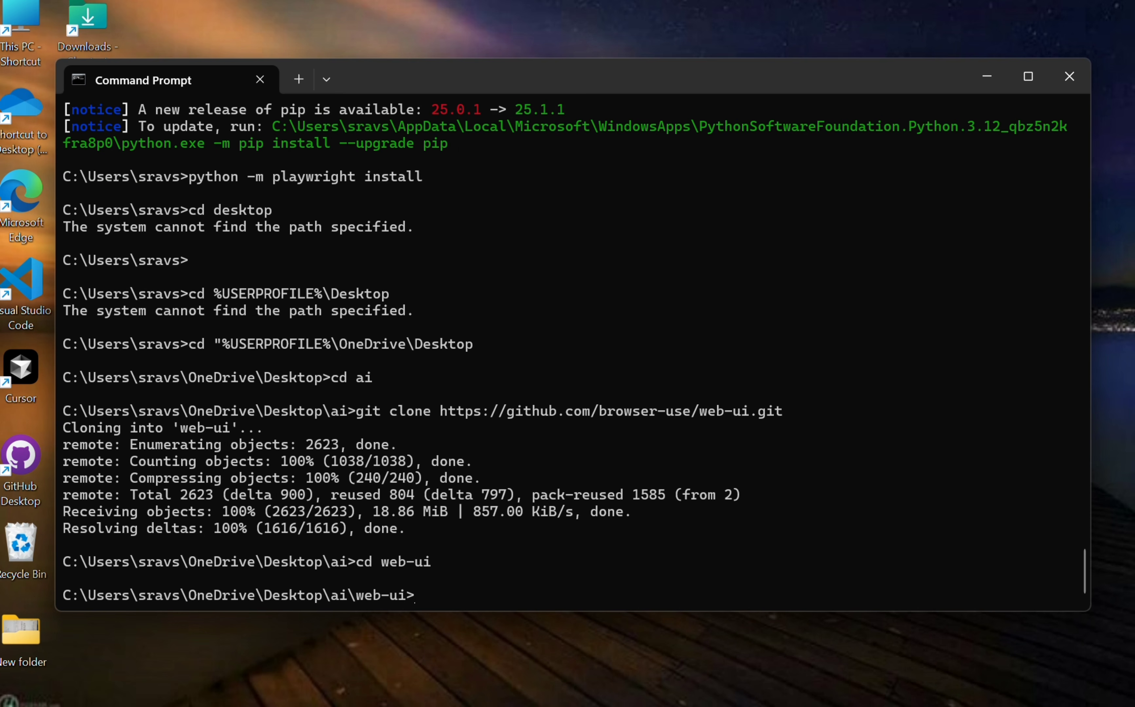
Switch to Chrome and open the browser-use repository on GitHub from the BROWSER USE Yahoo search results.
mouse_move(462, 704)
click(613, 689)
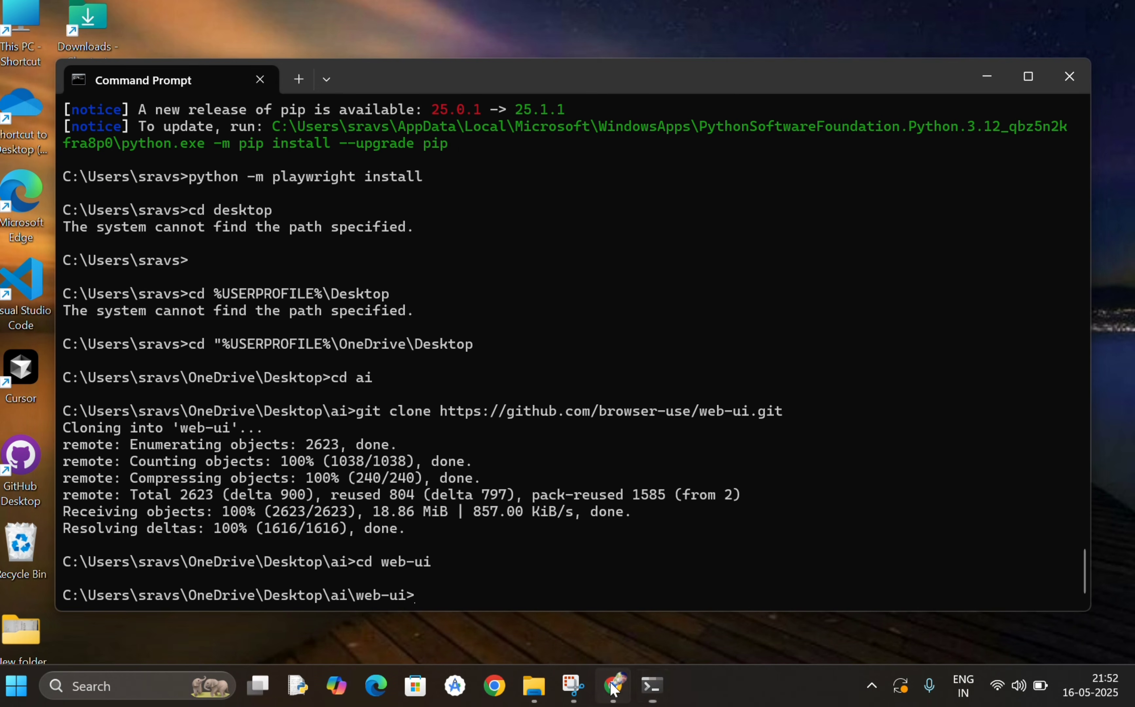
click(345, 9)
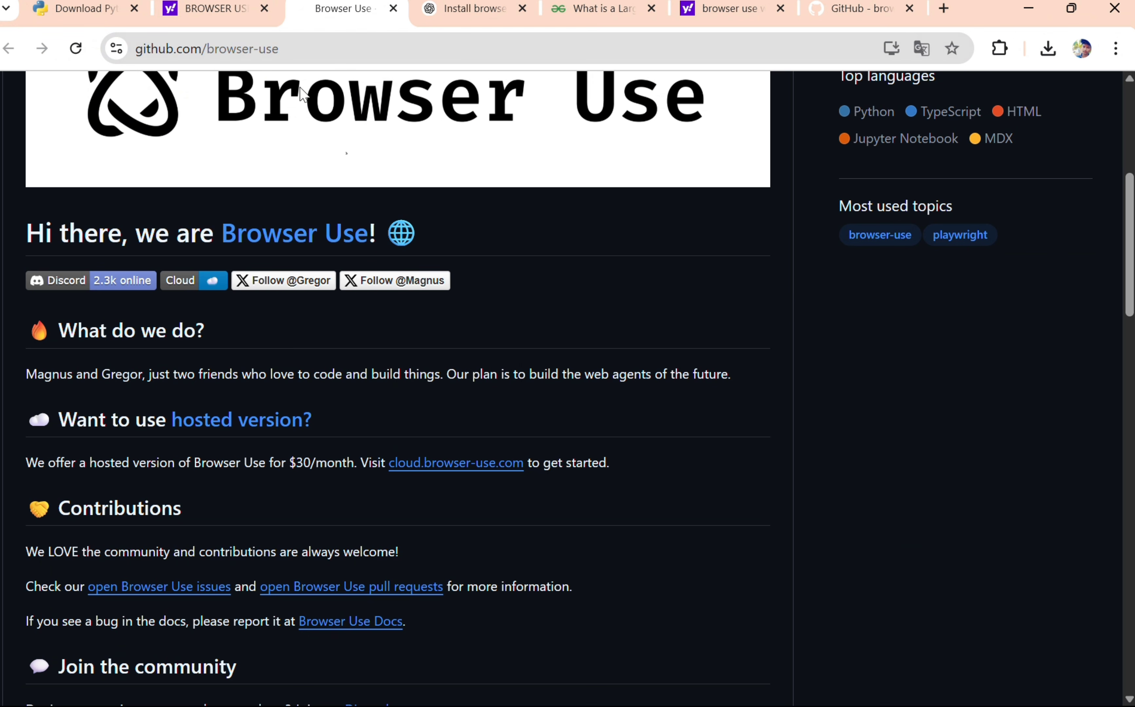
click(213, 6)
click(313, 268)
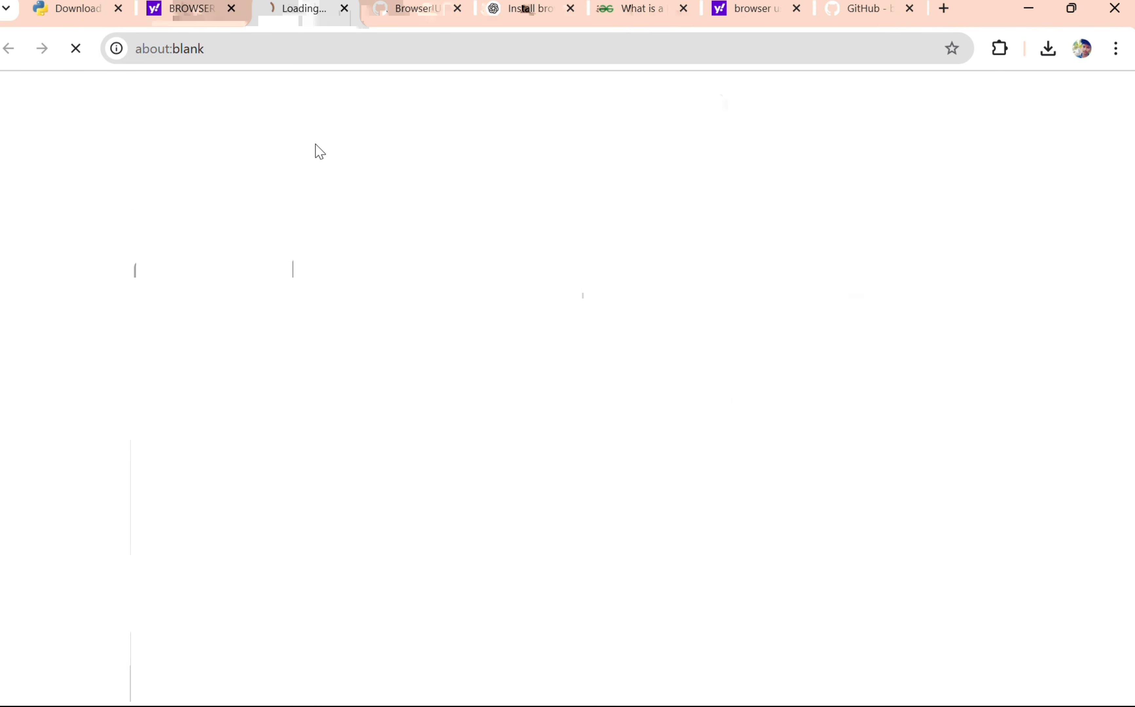
Read the browser-use README's quick start, agent code example, .env API keys and UI testing sections.
scroll(268, 354, down, 10)
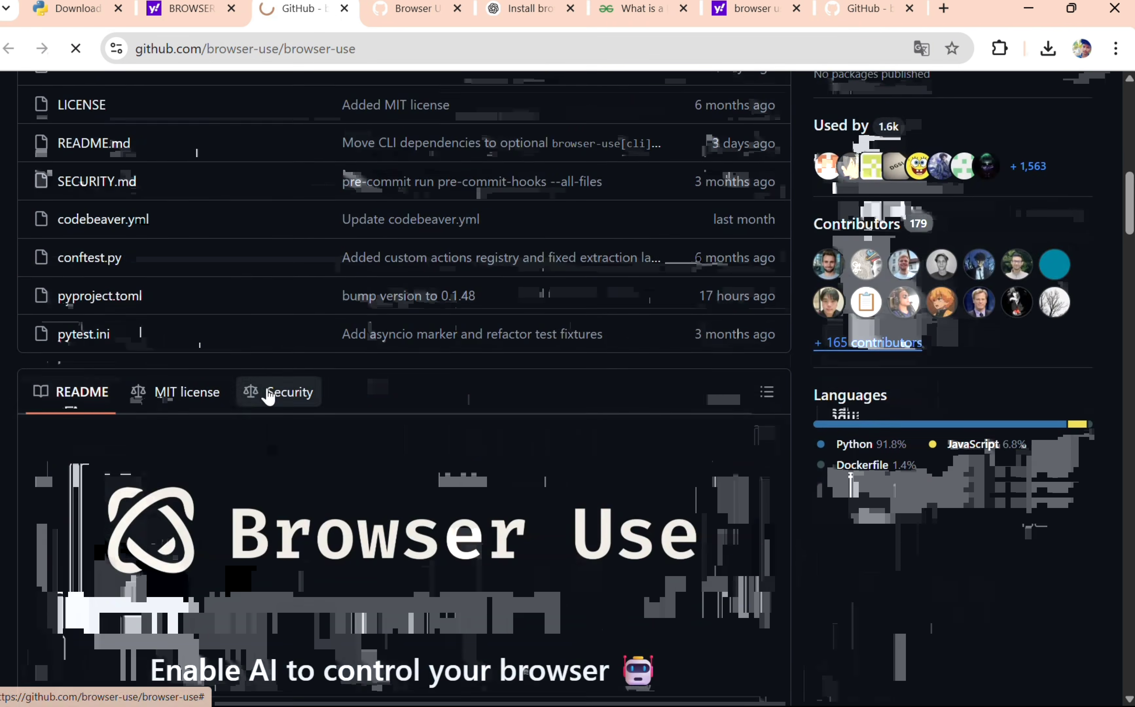
scroll(268, 396, down, 10)
scroll(269, 388, up, 3)
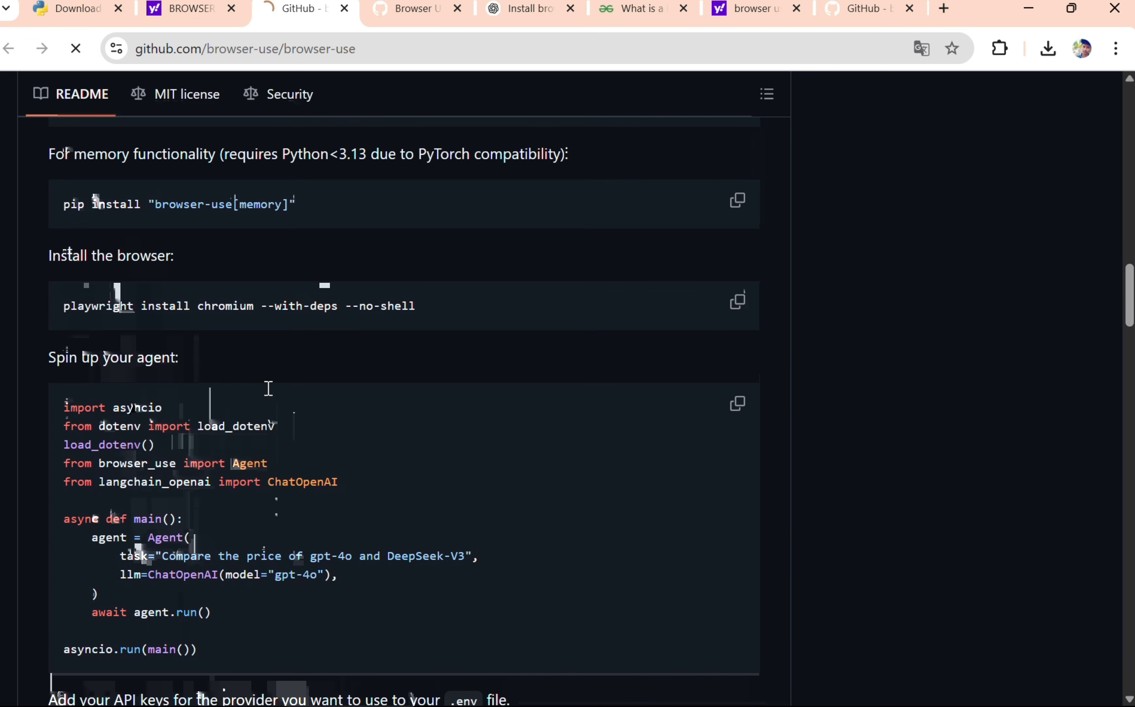
scroll(238, 335, down, 10)
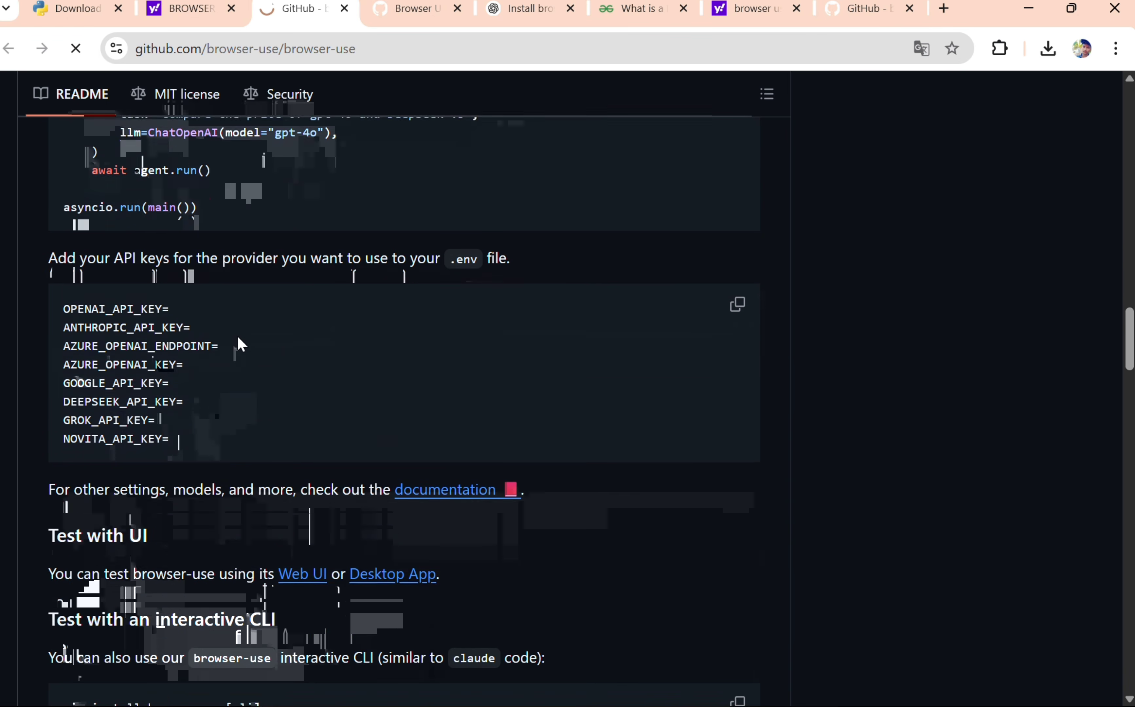
scroll(254, 388, down, 7)
scroll(254, 387, up, 8)
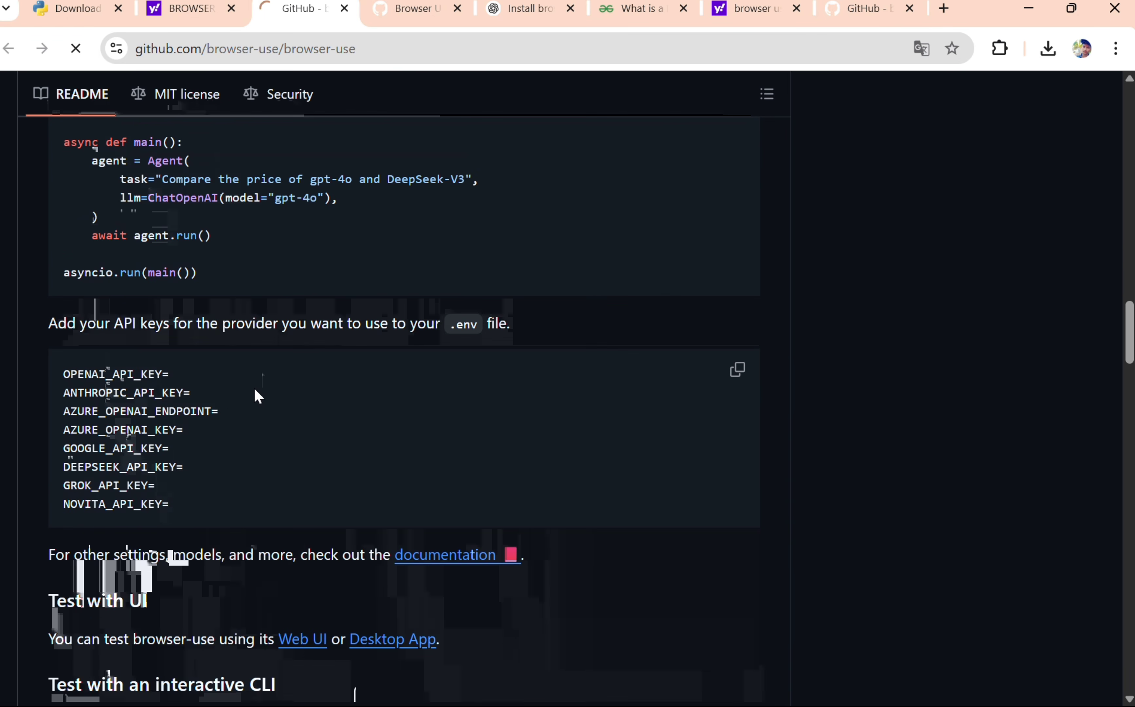
scroll(266, 354, up, 8)
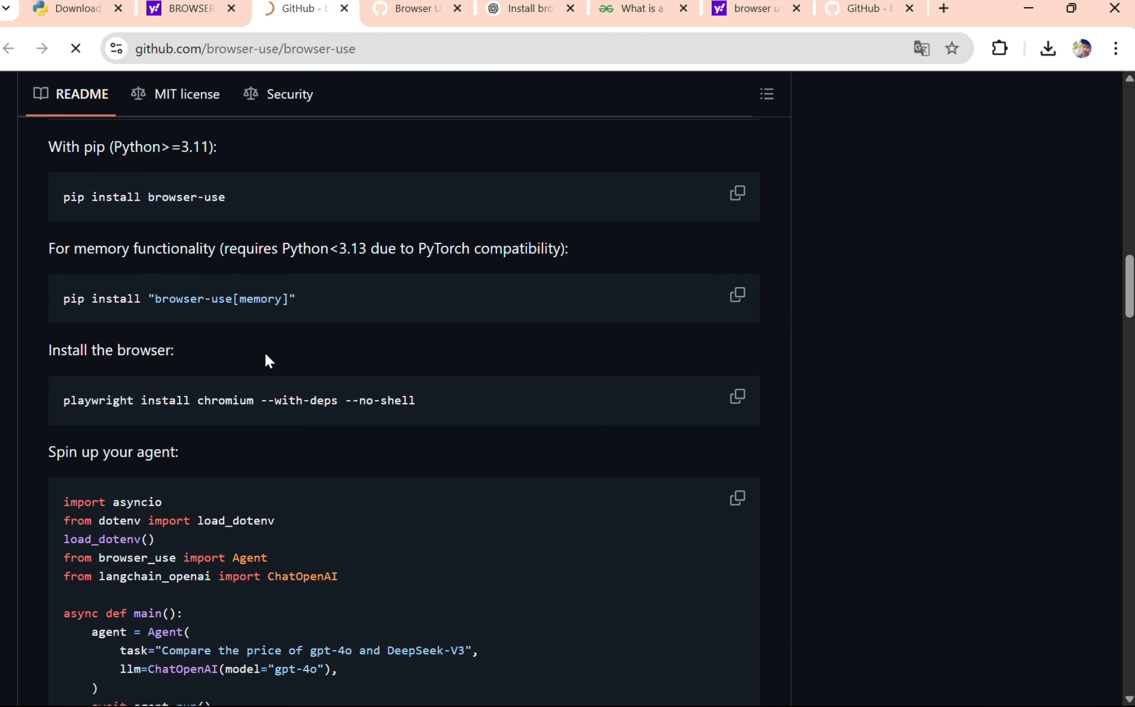
scroll(265, 352, up, 4)
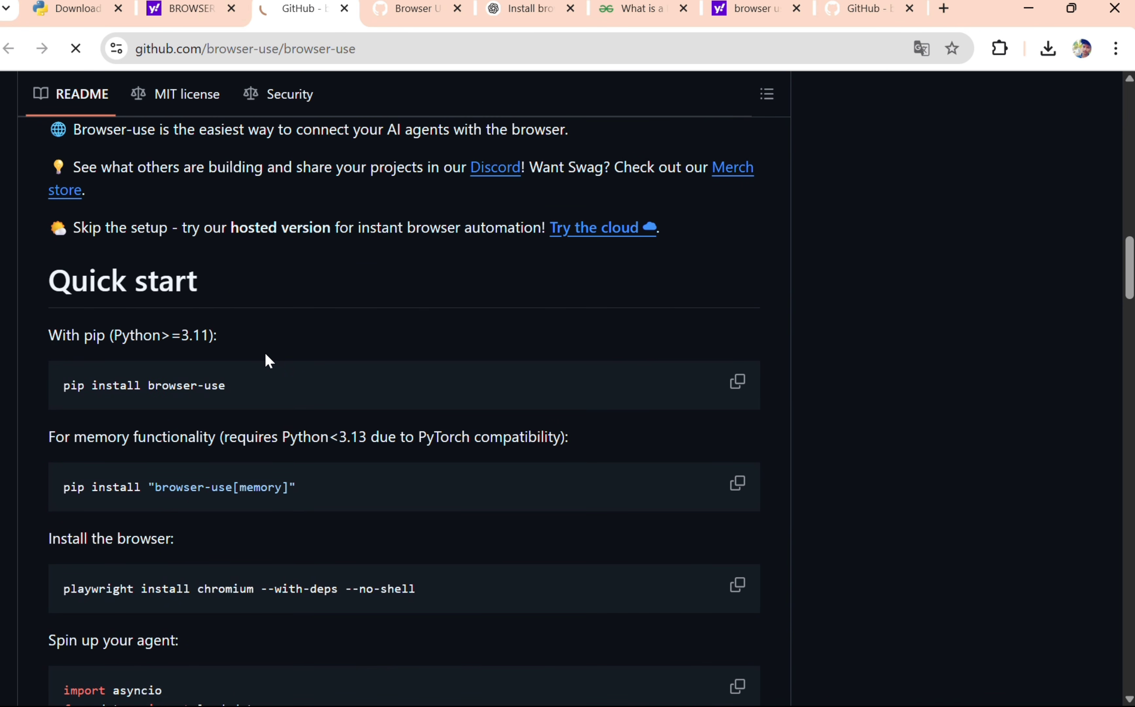
scroll(402, 419, down, 10)
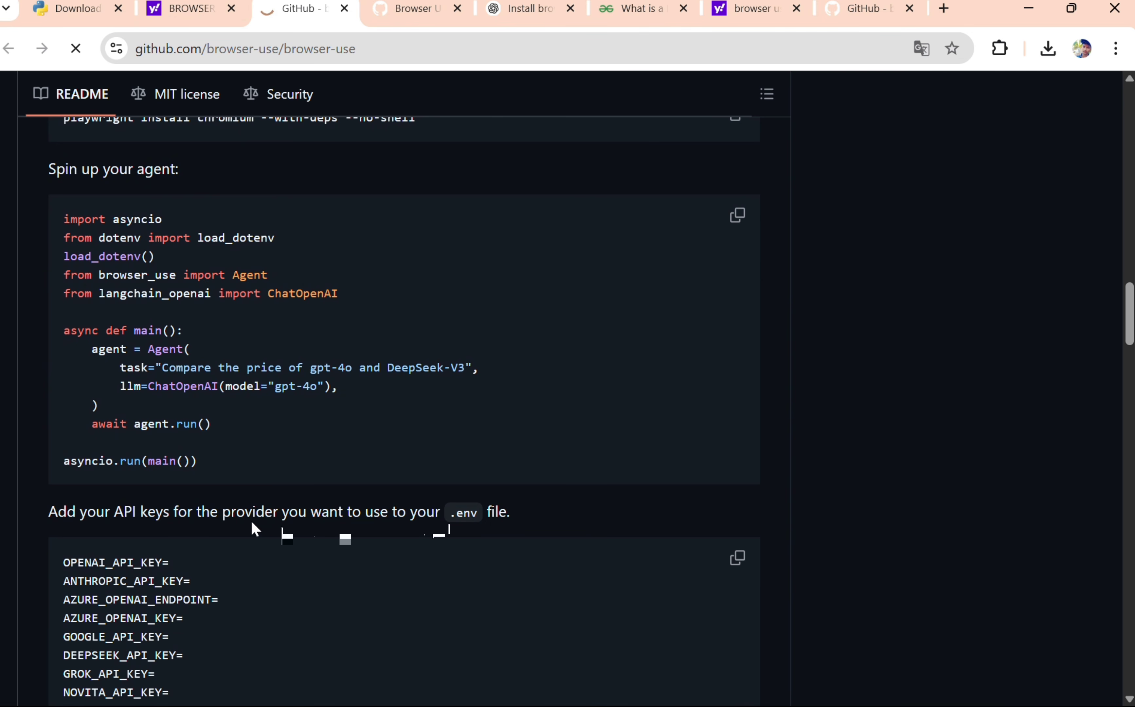
scroll(279, 513, down, 1)
scroll(280, 514, down, 4)
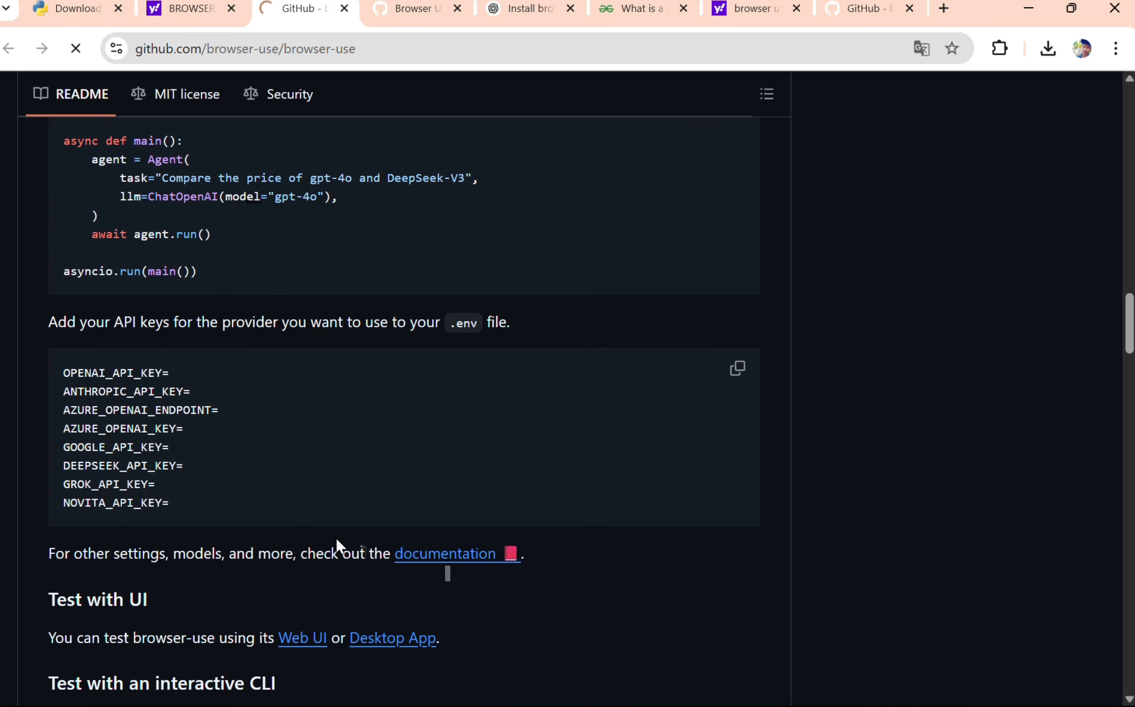
scroll(328, 539, down, 4)
scroll(213, 526, down, 4)
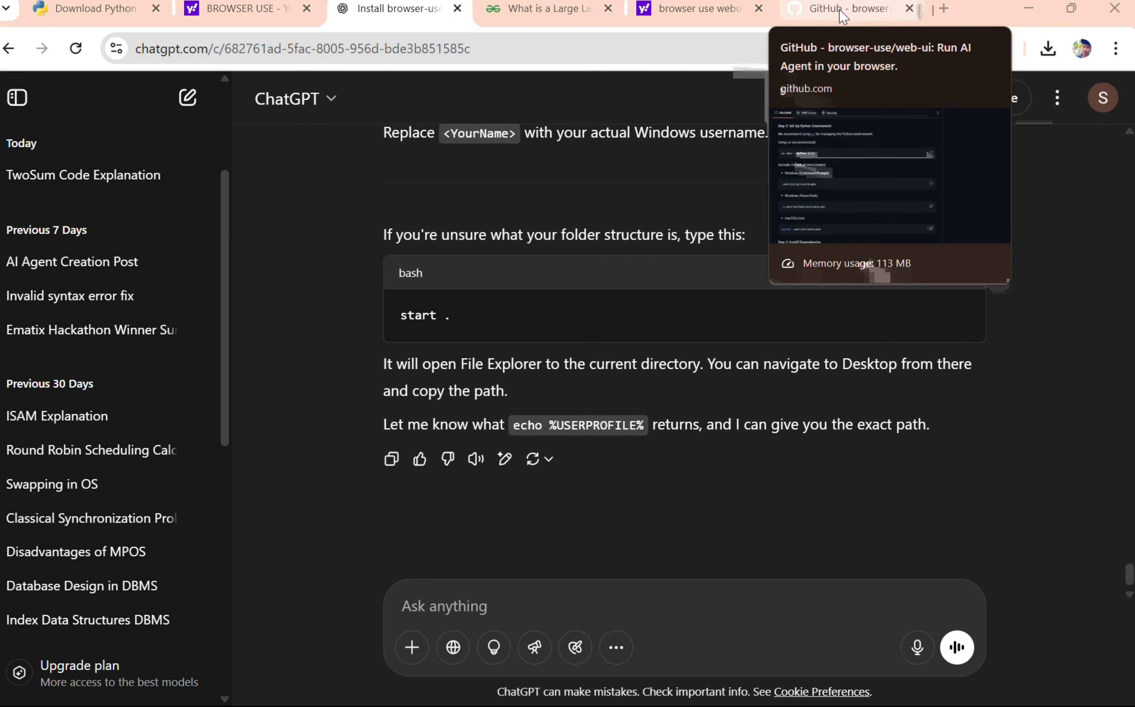
Go to the web-ui repository and read its README's local installation steps for cloning and setting up the Python environment.
click(838, 9)
scroll(290, 318, up, 2)
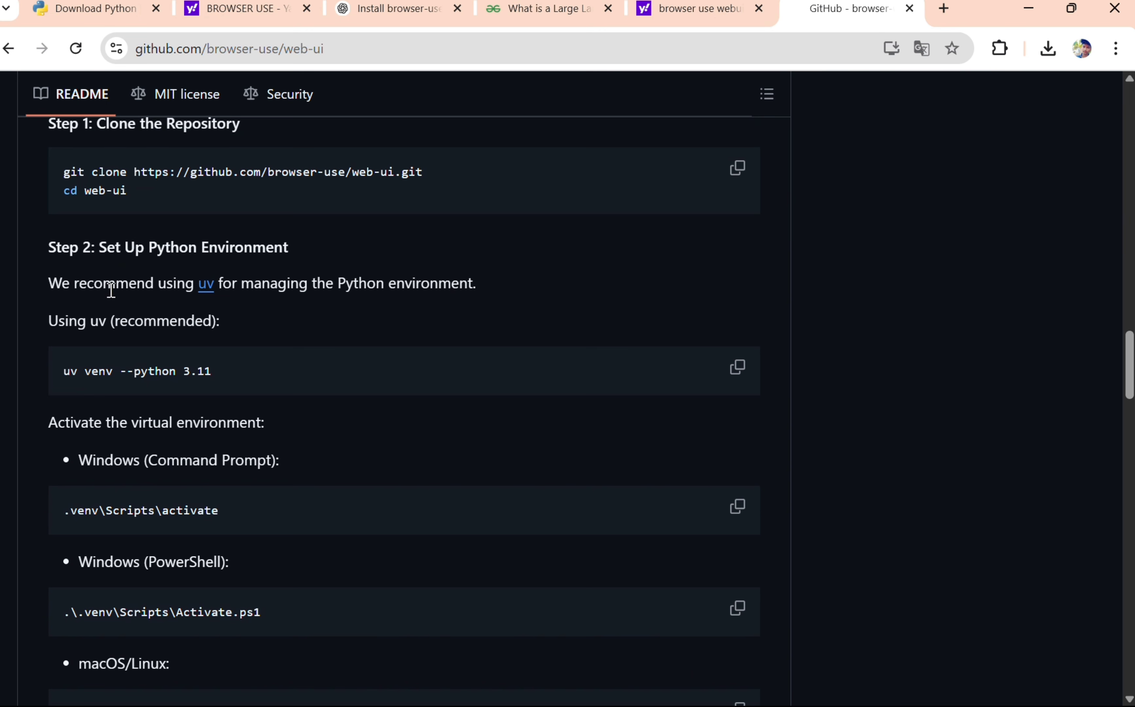
scroll(205, 294, up, 20)
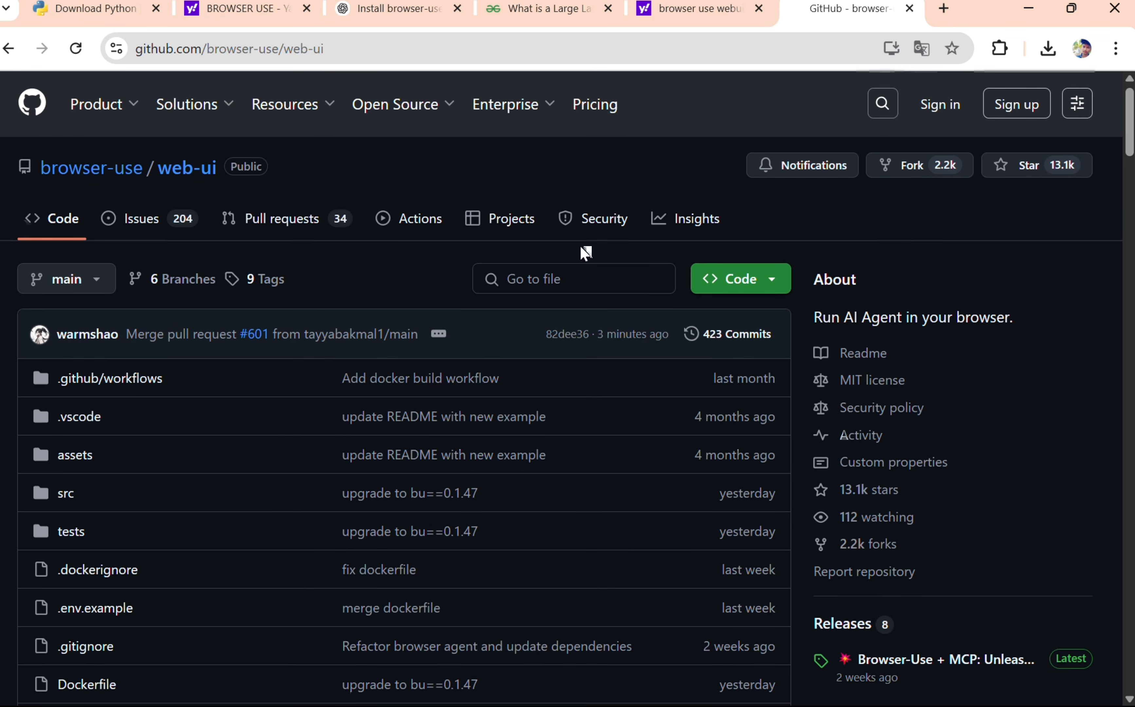
scroll(582, 252, down, 12)
scroll(581, 255, down, 18)
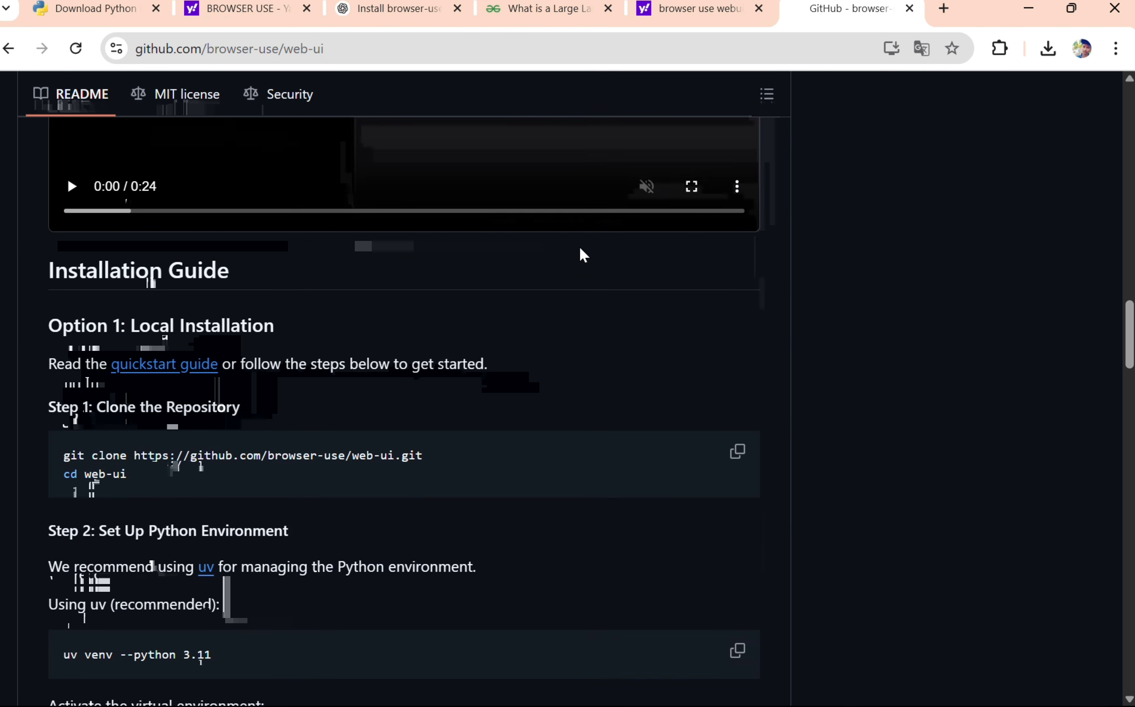
scroll(581, 255, down, 2)
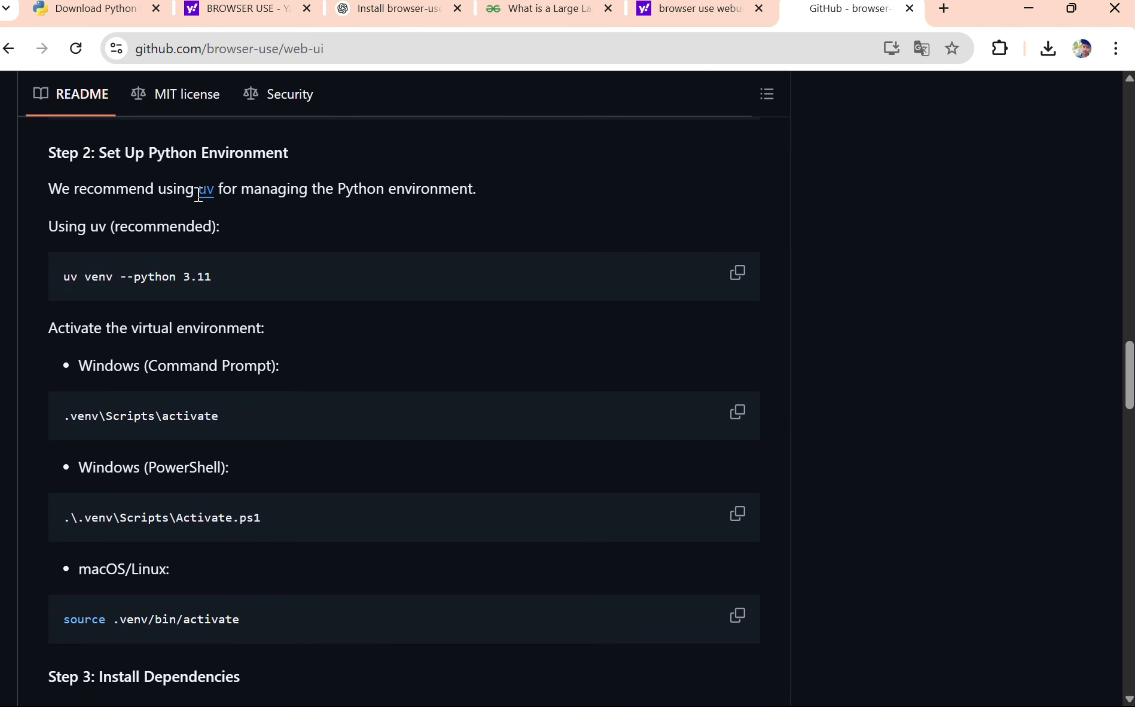
Open the uv documentation linked in the README and copy its Windows standalone installer command.
click(205, 189)
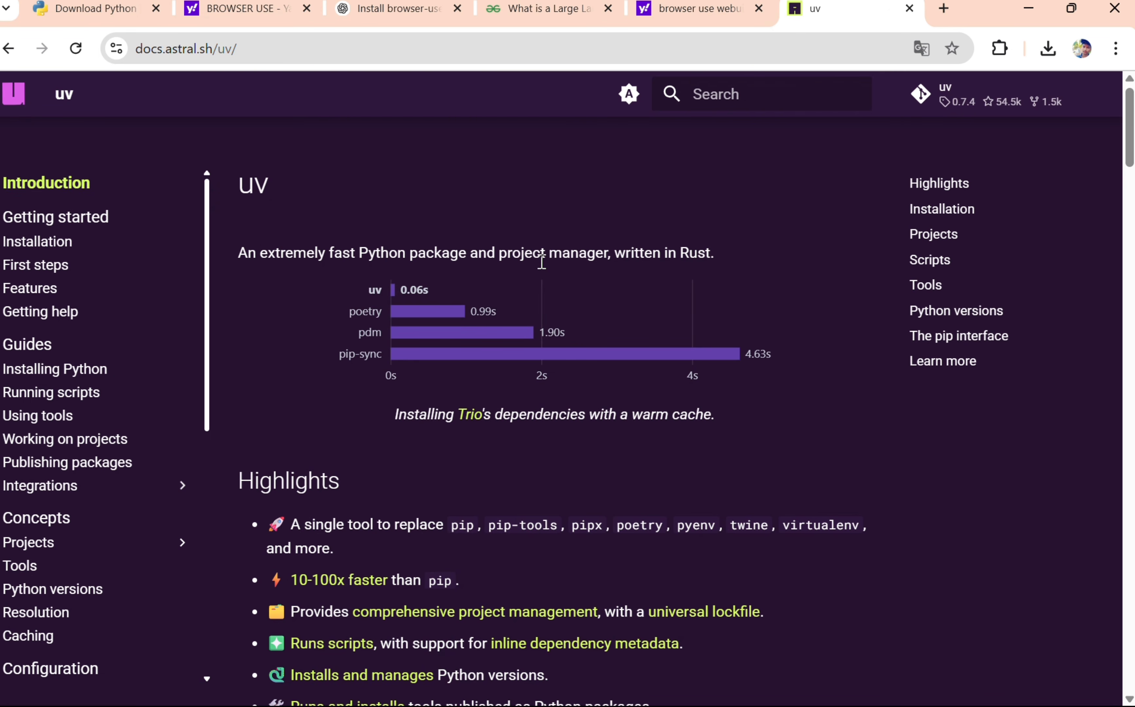
scroll(559, 355, down, 2)
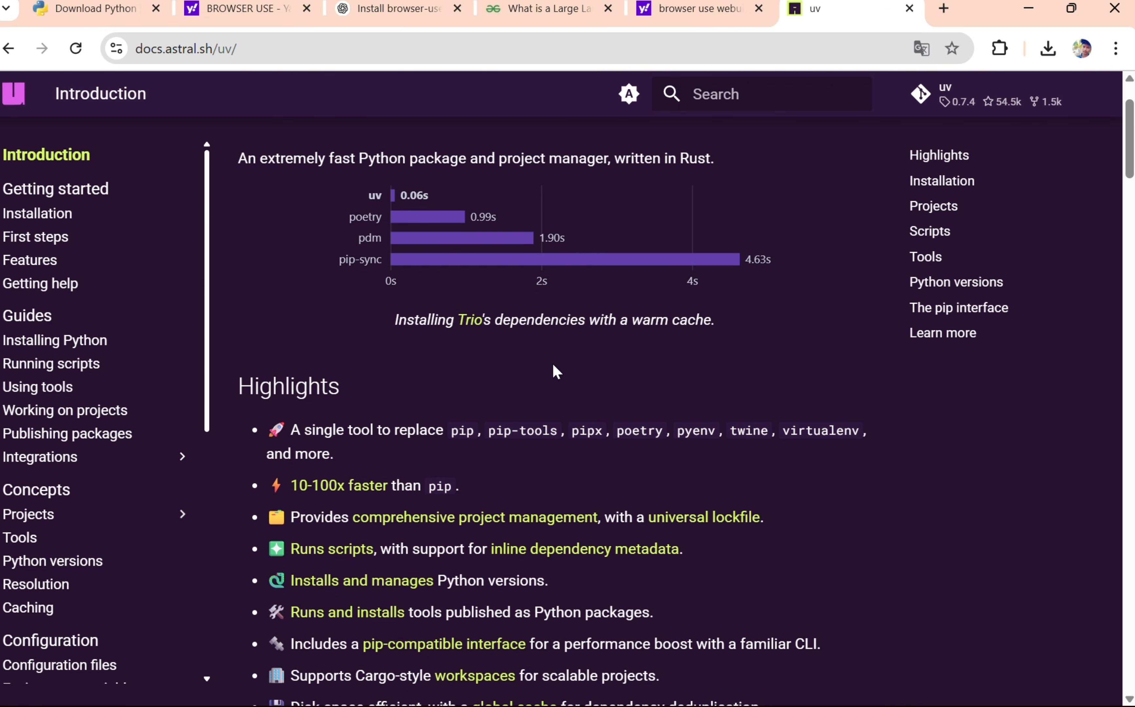
scroll(552, 366, down, 10)
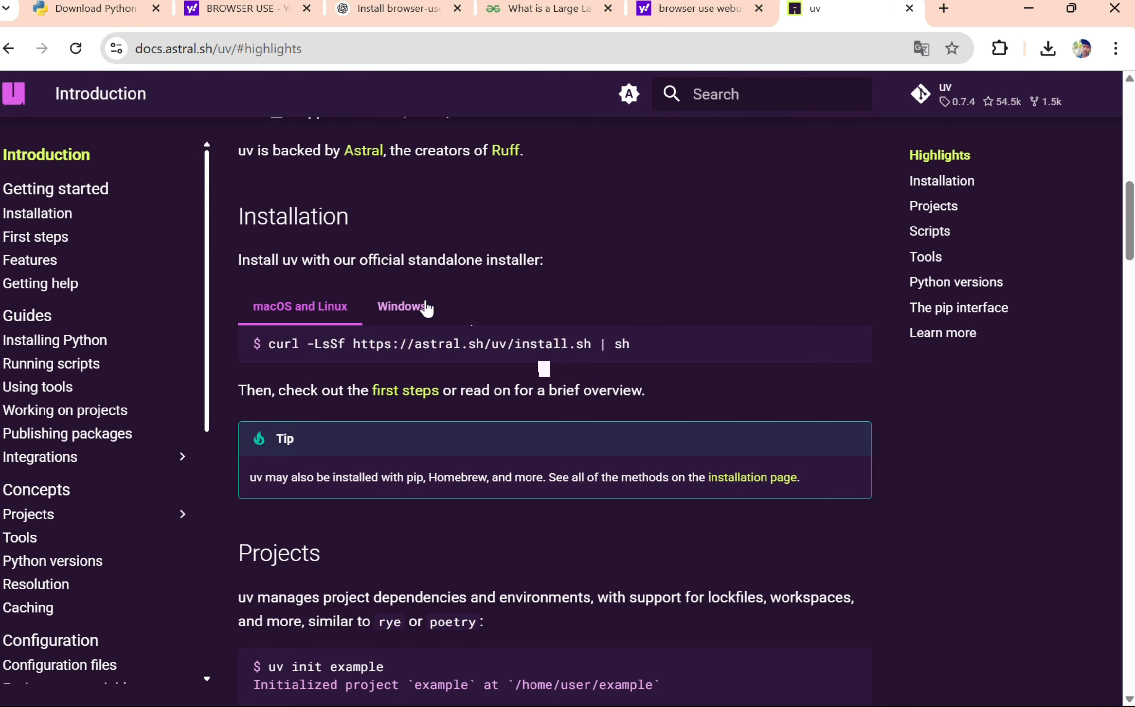
click(423, 307)
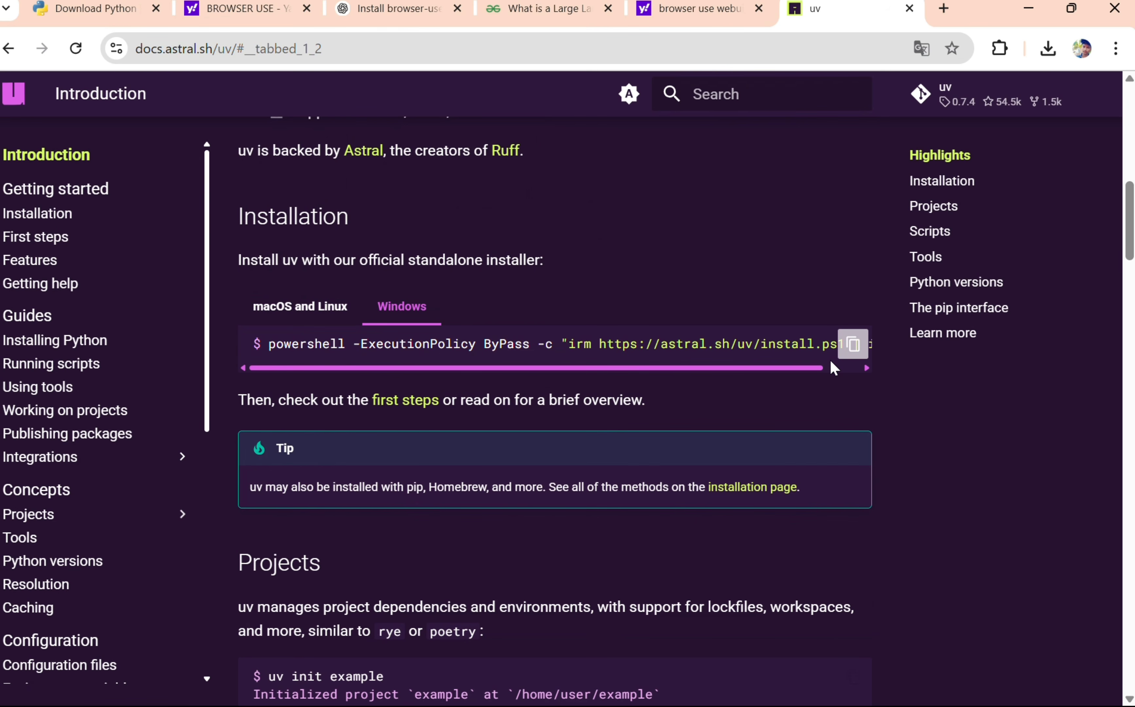
click(852, 344)
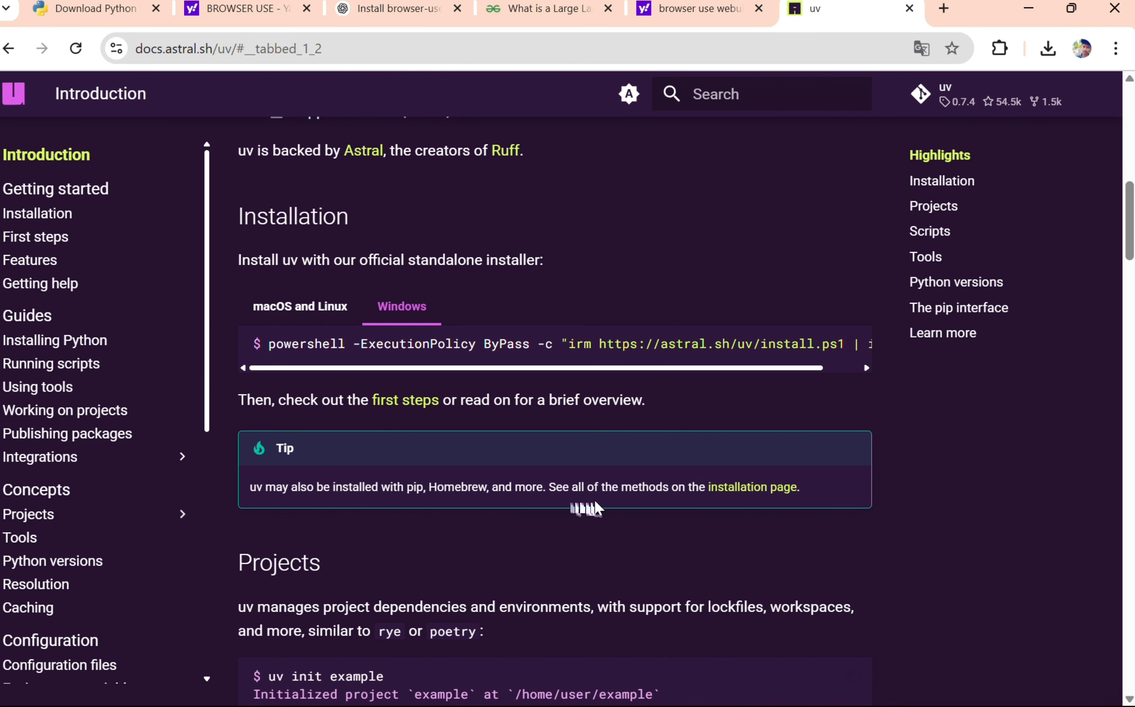
scroll(671, 510, down, 1)
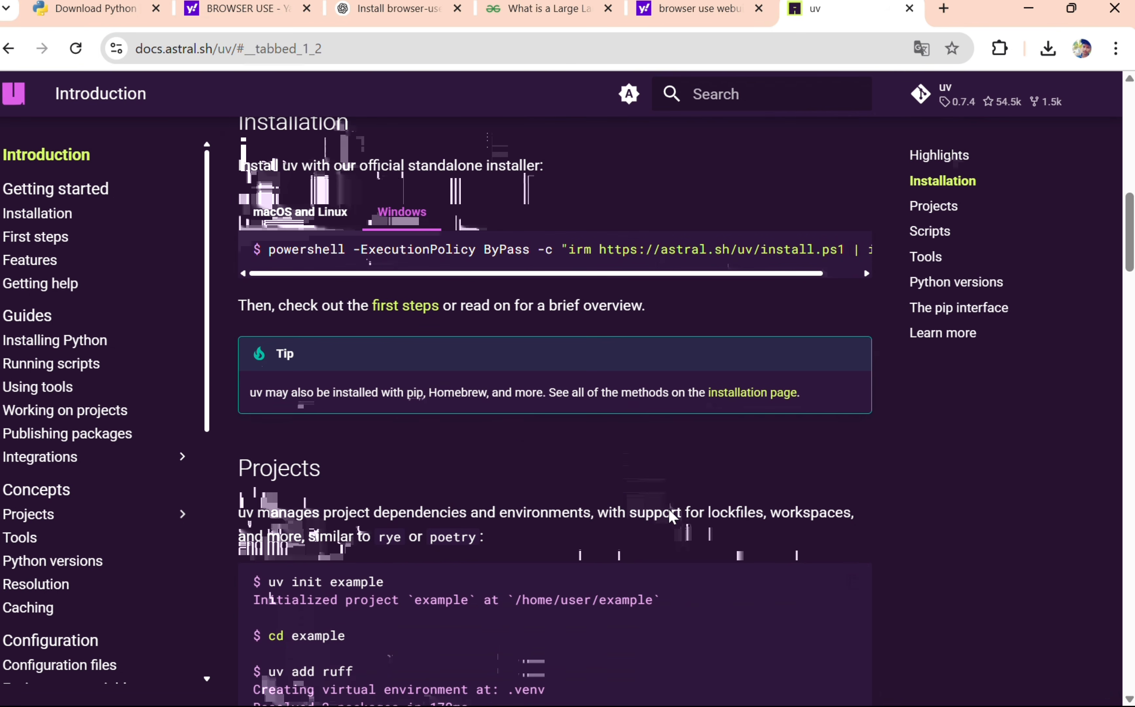
scroll(671, 511, up, 9)
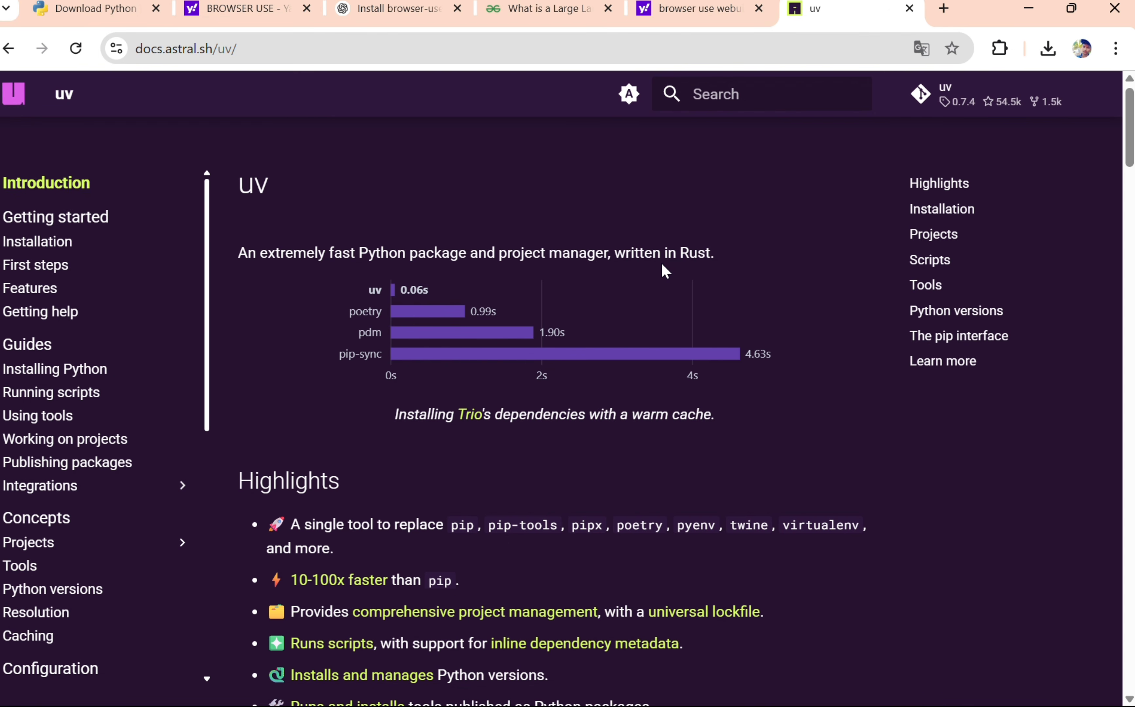
Switch to Command Prompt and install uv in the web-ui folder with the copied powershell -ExecutionPolicy ByPass installer command.
mouse_move(355, 677)
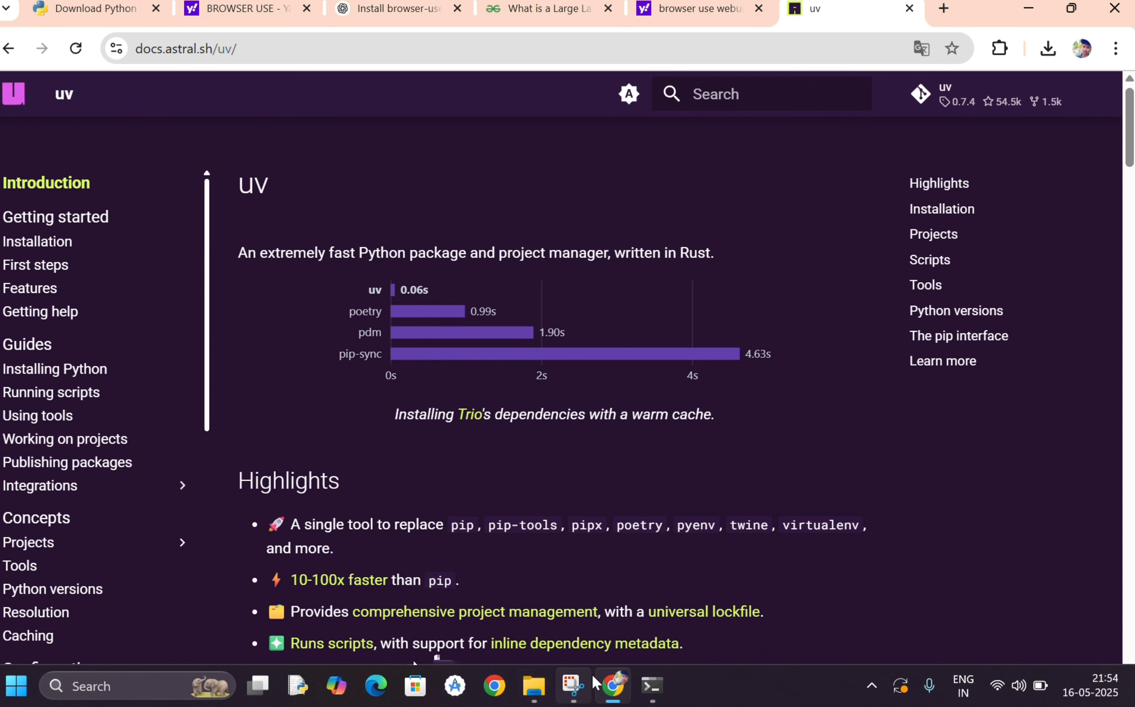
click(652, 685)
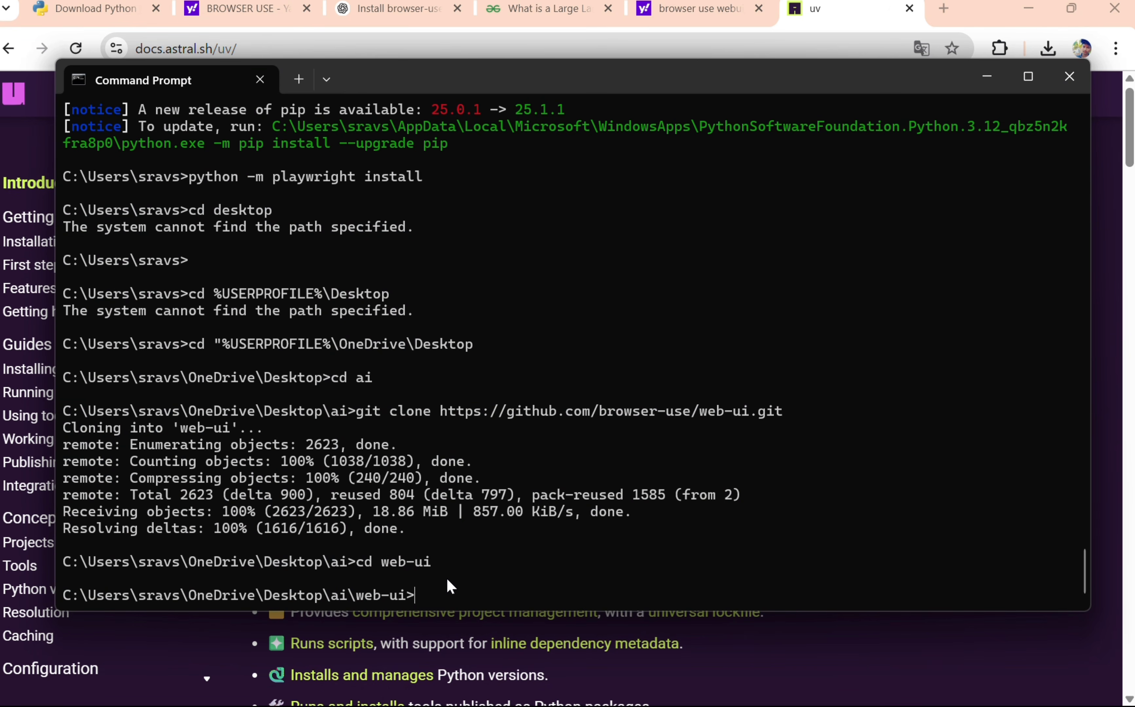
key(ctrl+v)
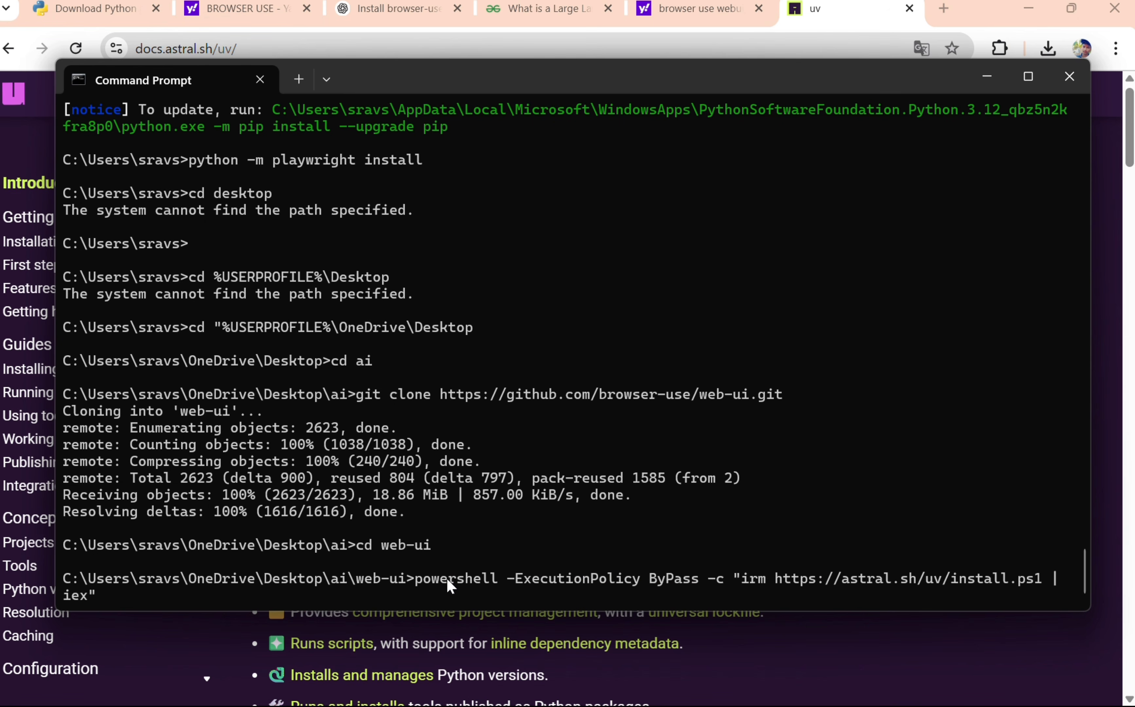
key(Return)
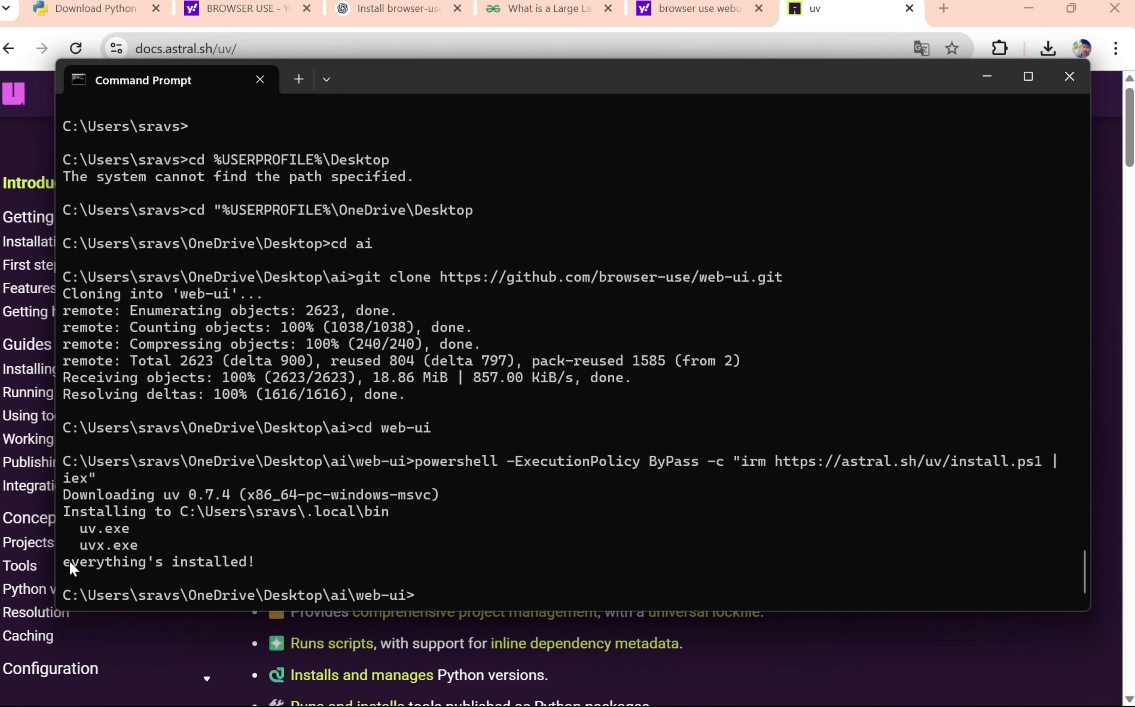
drag(111, 565, 254, 561)
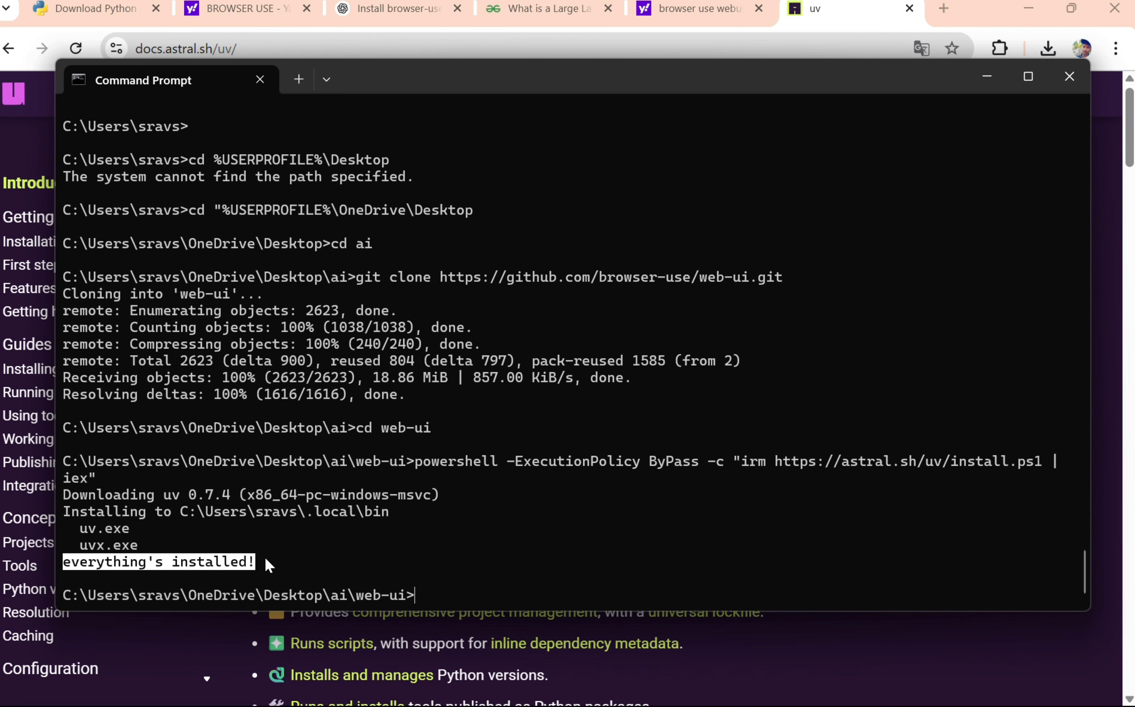
click(283, 560)
Back in Chrome, close the uv documentation and reopen the web-ui repository from the browser use webui search results, at the README's environment activation commands.
click(724, 12)
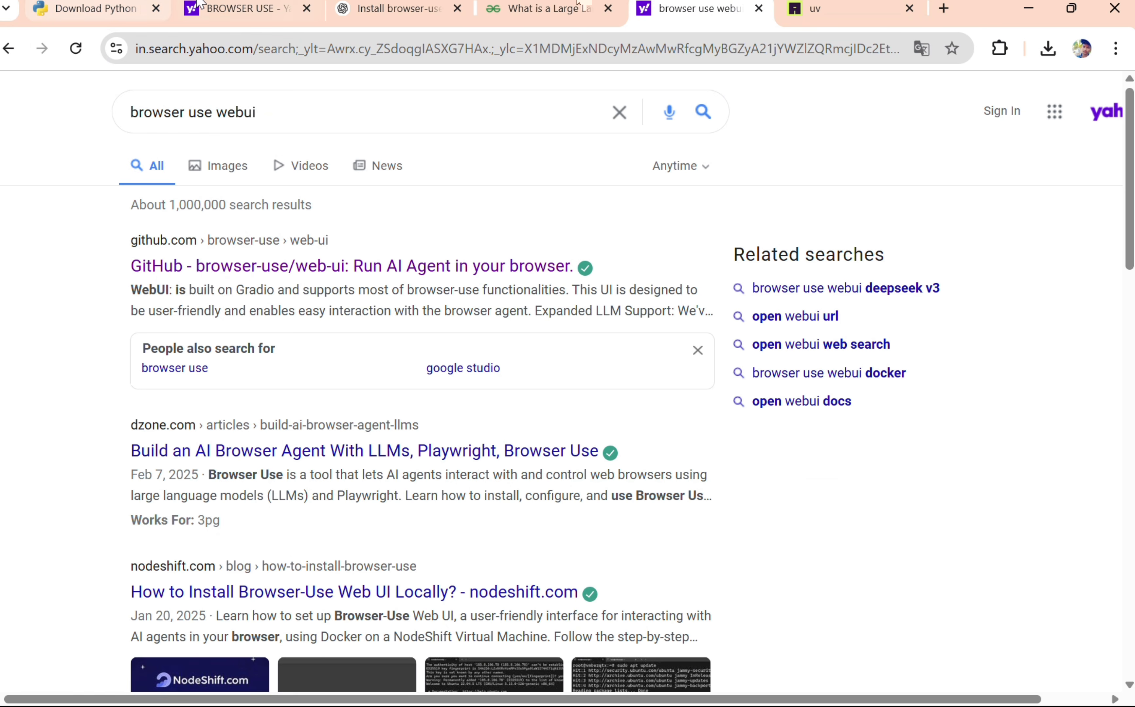
click(909, 9)
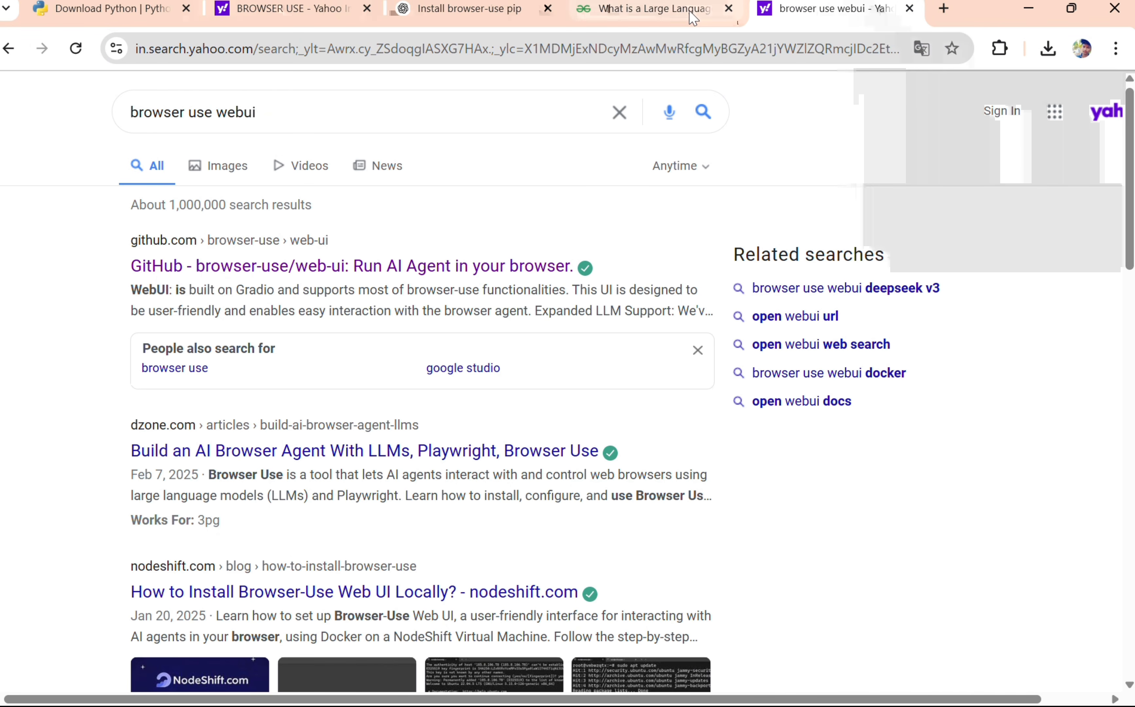
click(688, 13)
click(837, 10)
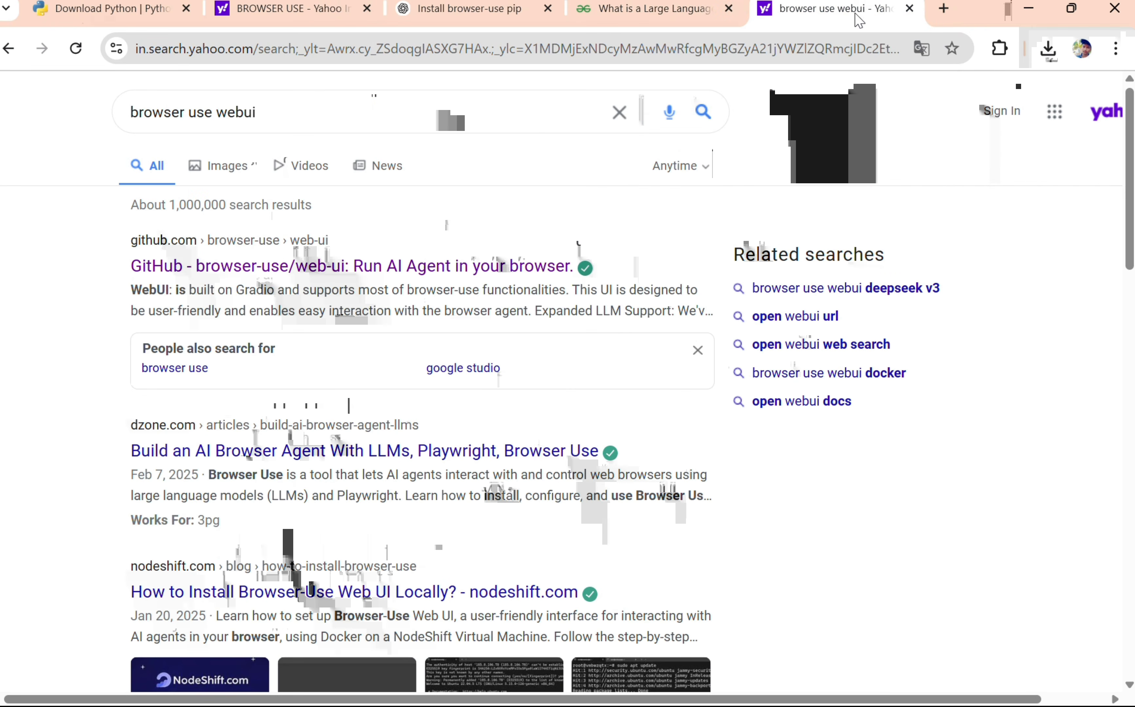
click(443, 268)
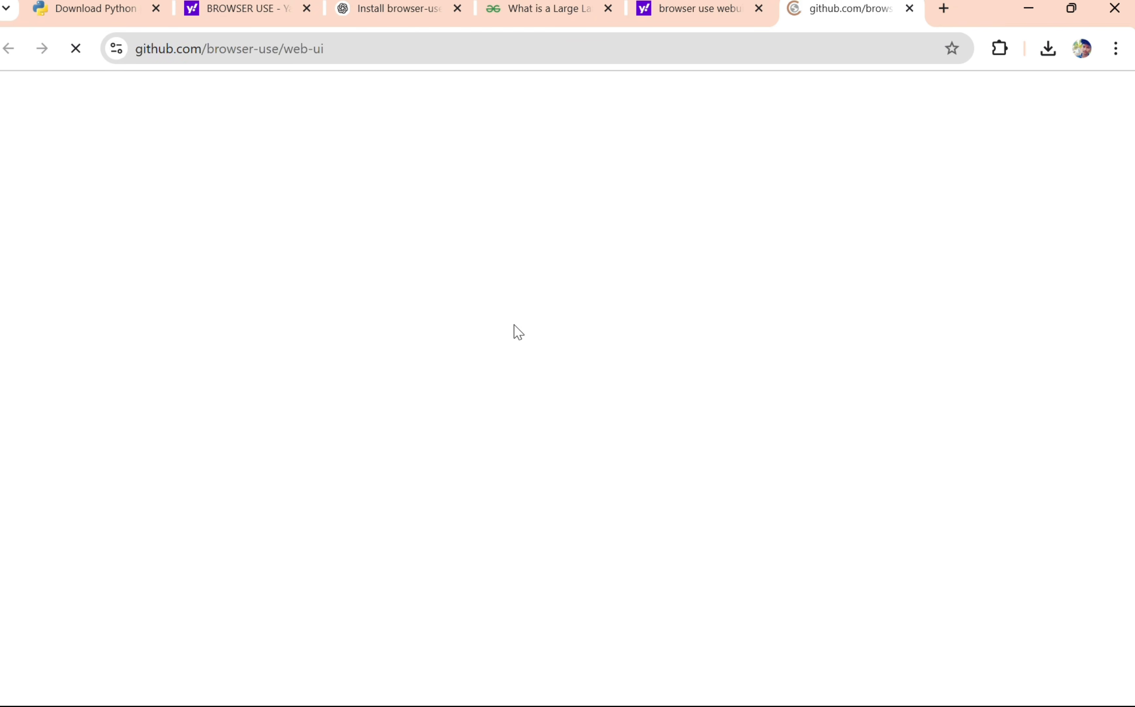
scroll(511, 327, down, 15)
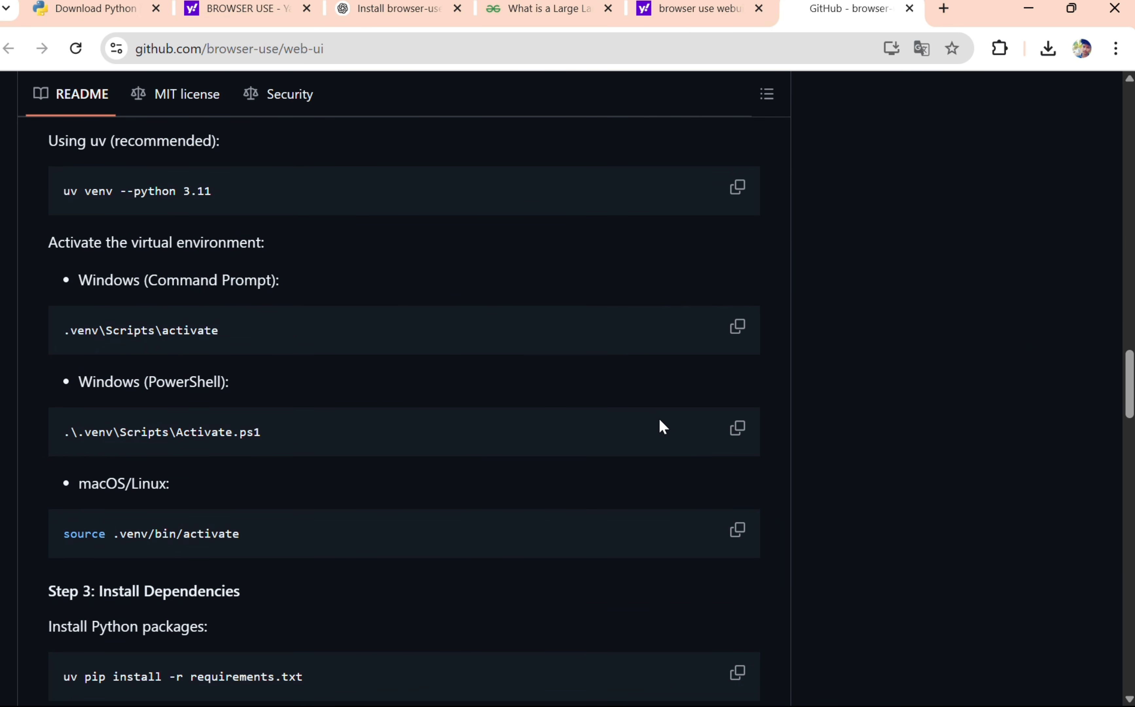
Copy the README's PowerShell activation command and try to run .\.venv\Scripts\Activate.ps1 in Command Prompt.
click(733, 432)
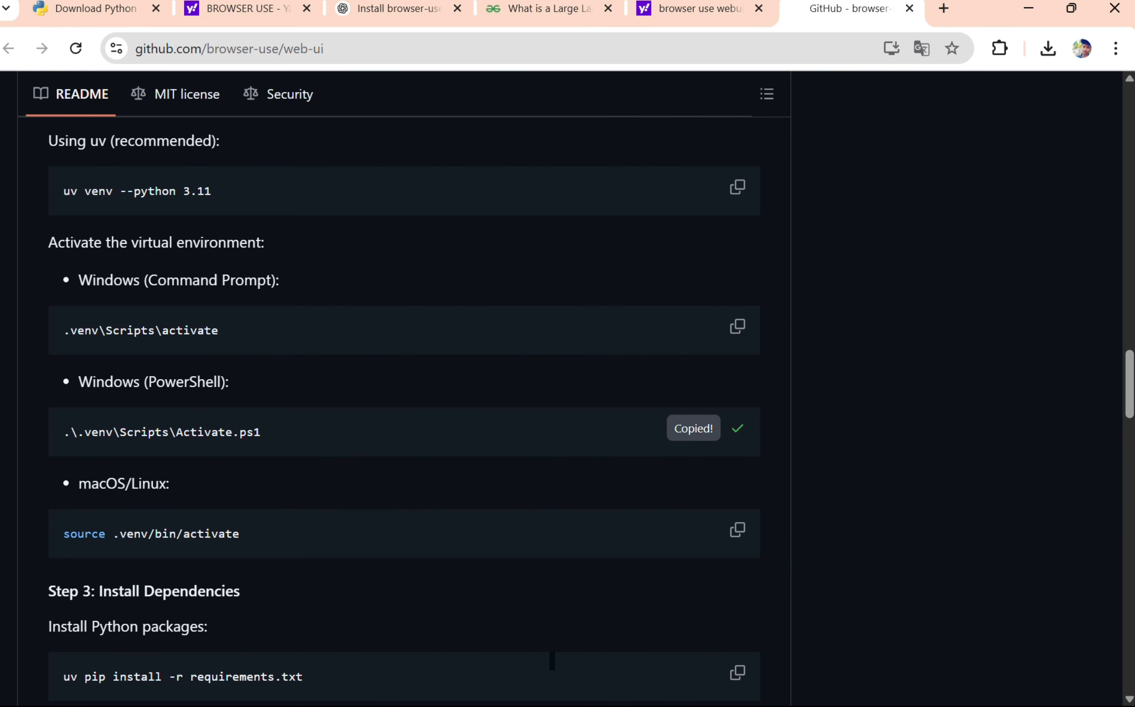
mouse_move(608, 660)
click(652, 686)
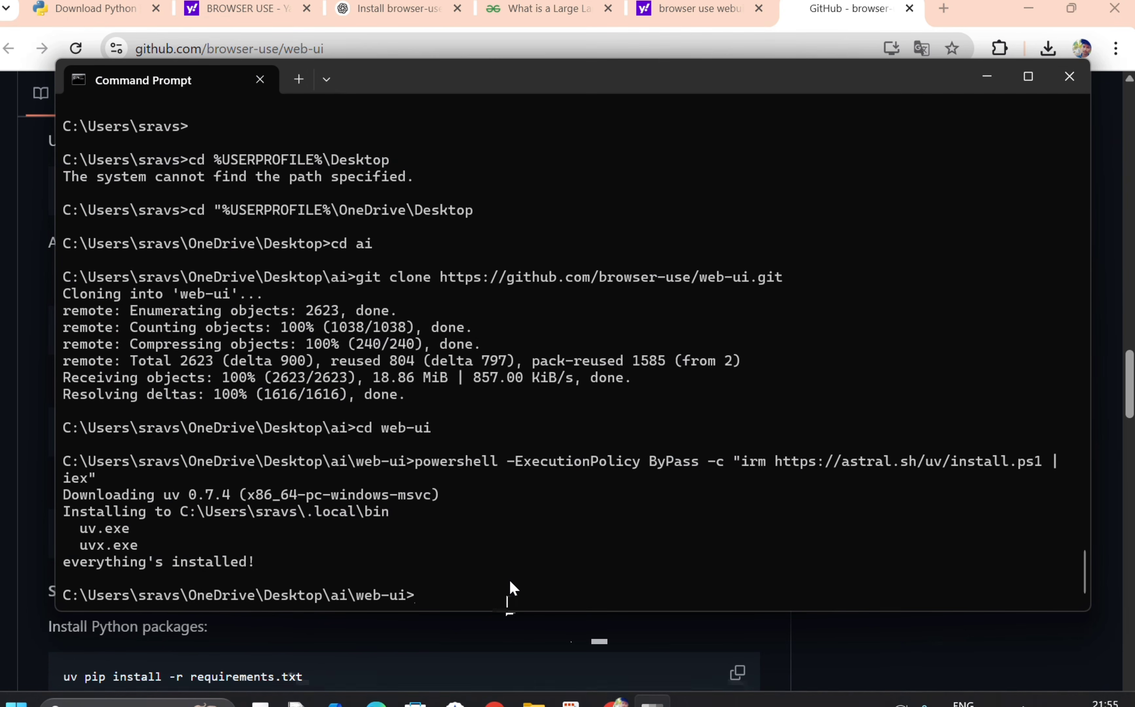
key(ctrl+v)
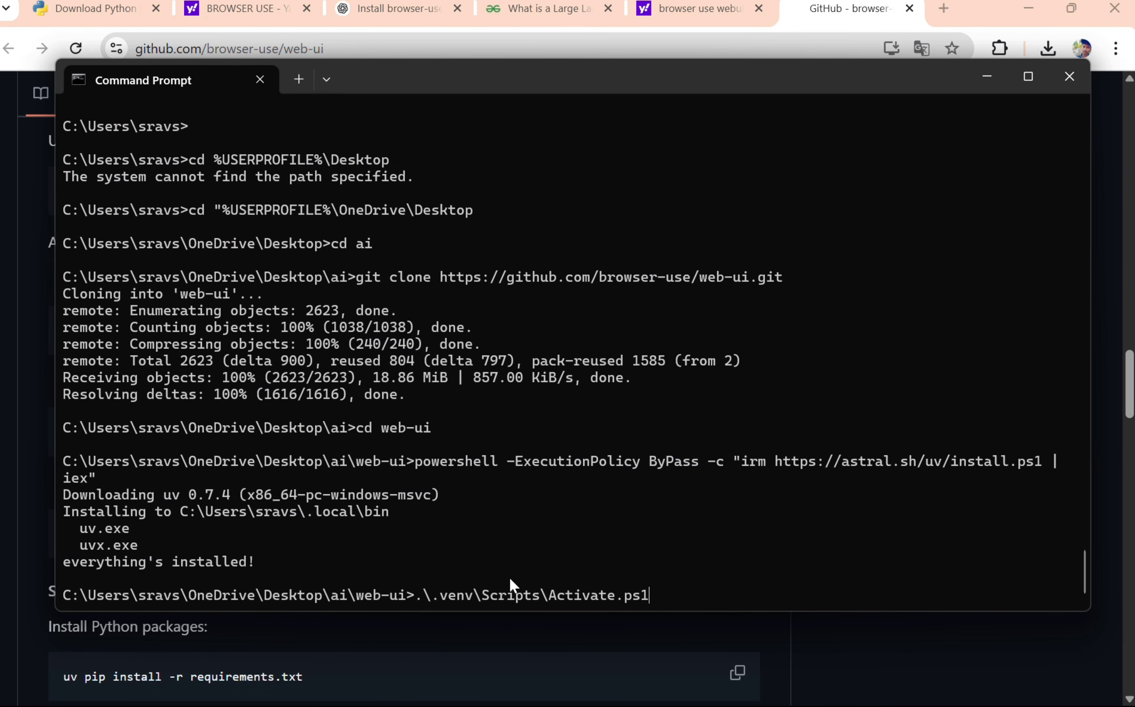
key(Return)
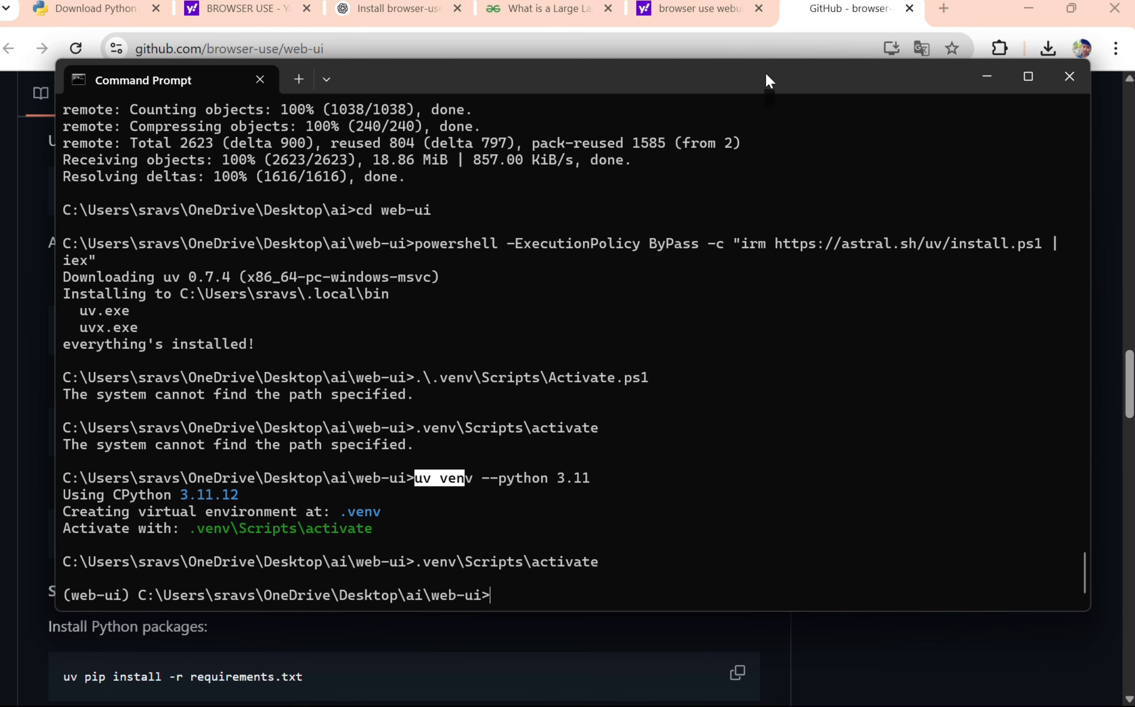
Review the uv venv --python 3.11 and .venv\Scripts\activate commands in the README and in the Command Prompt history.
click(704, 9)
click(841, 21)
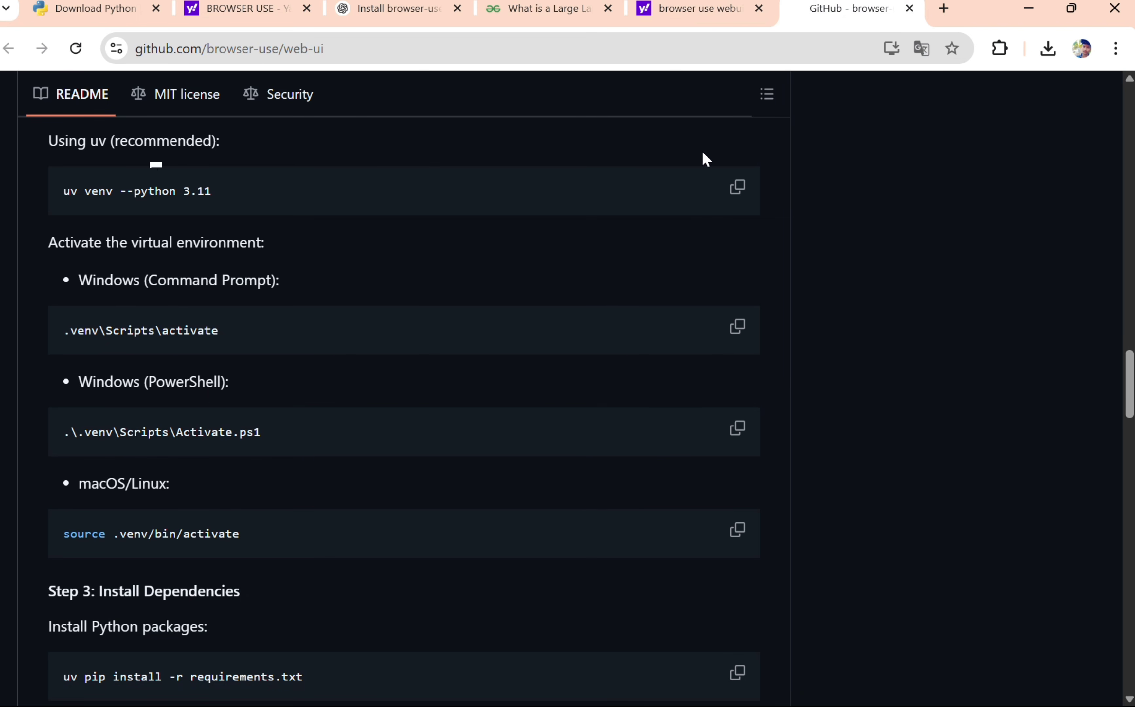
click(733, 189)
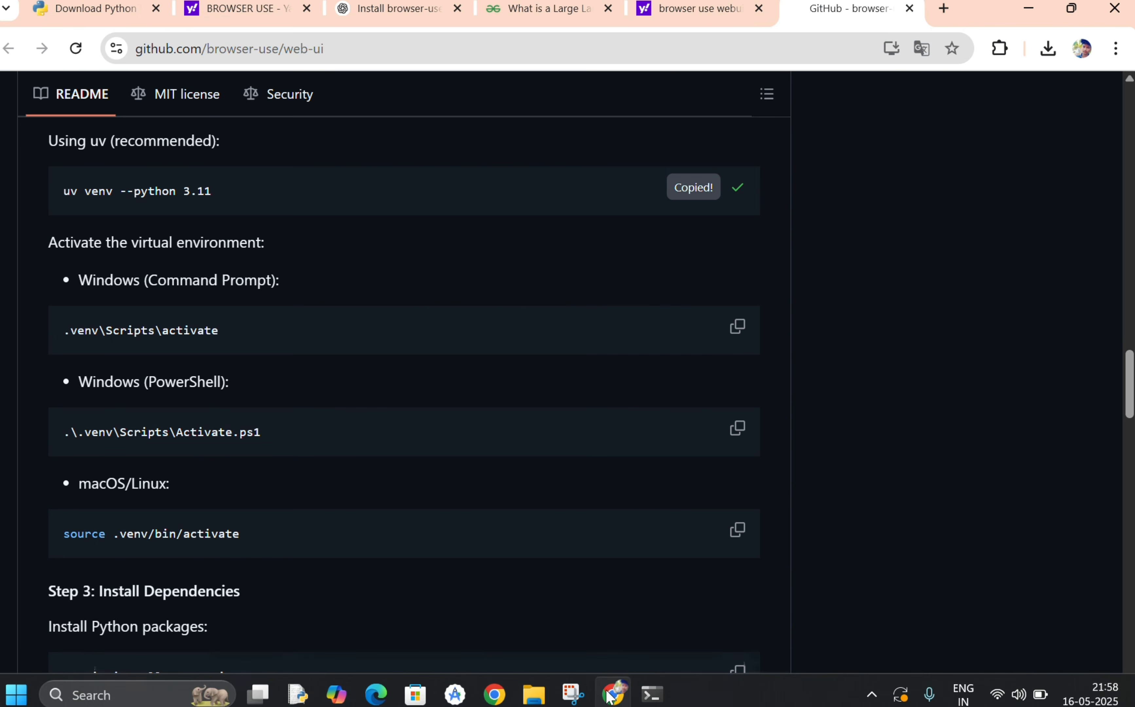
click(645, 696)
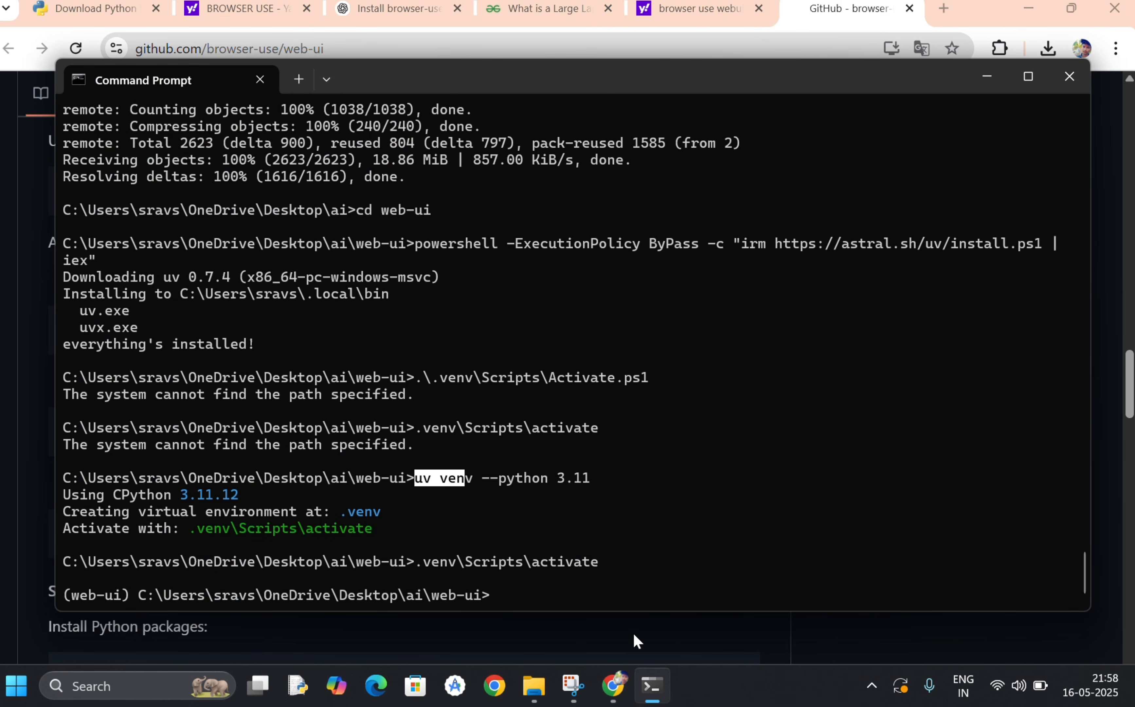
click(505, 481)
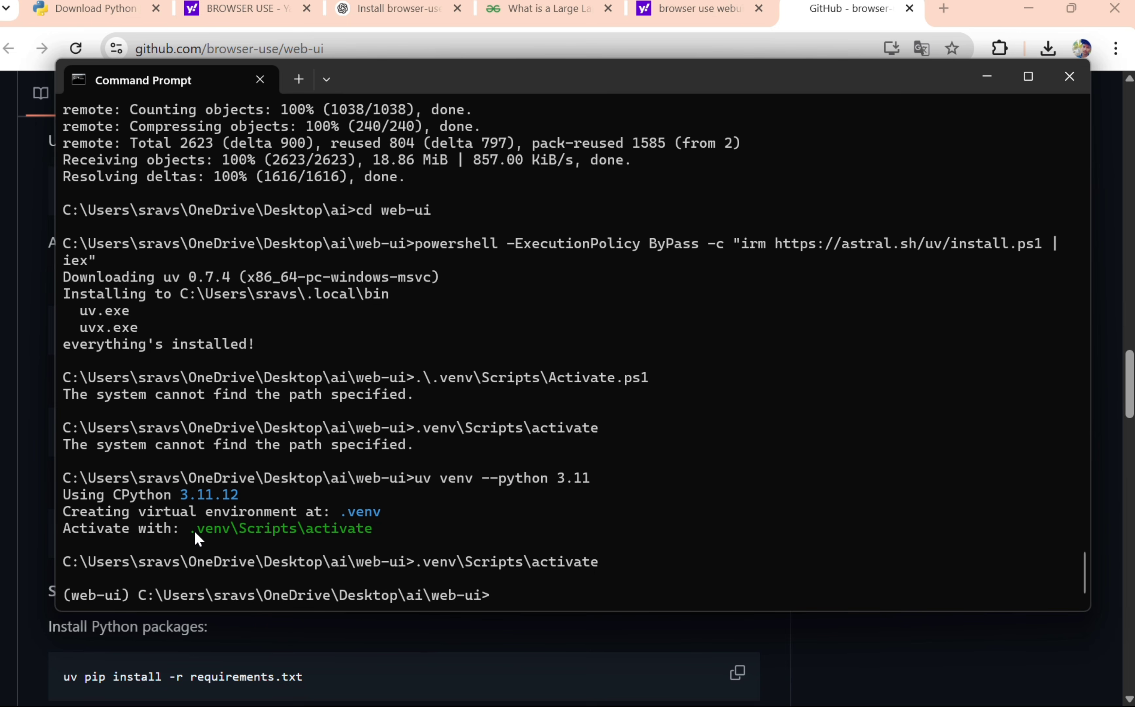
drag(190, 533, 355, 535)
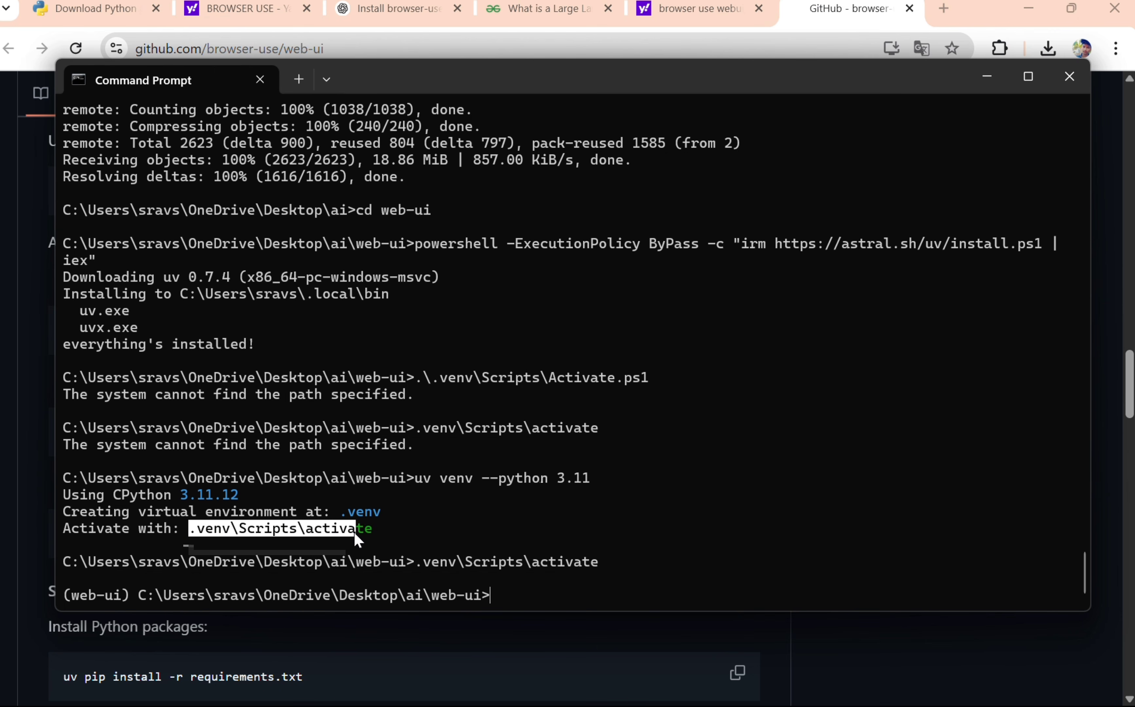
click(559, 605)
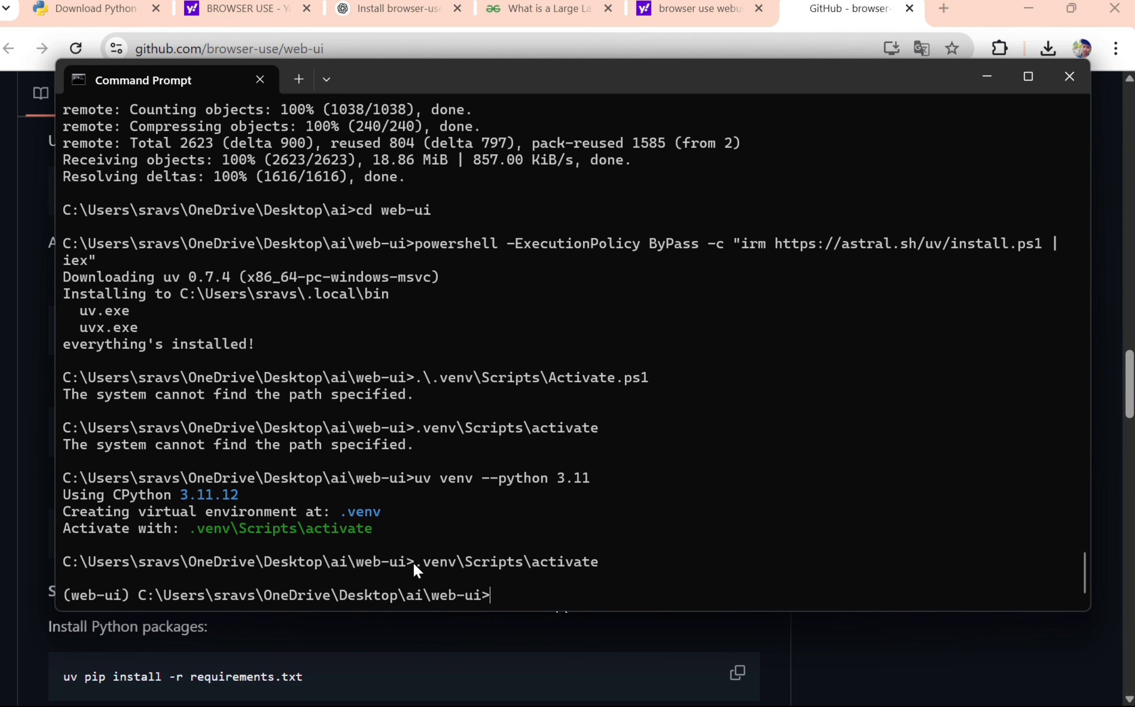
drag(414, 563, 590, 568)
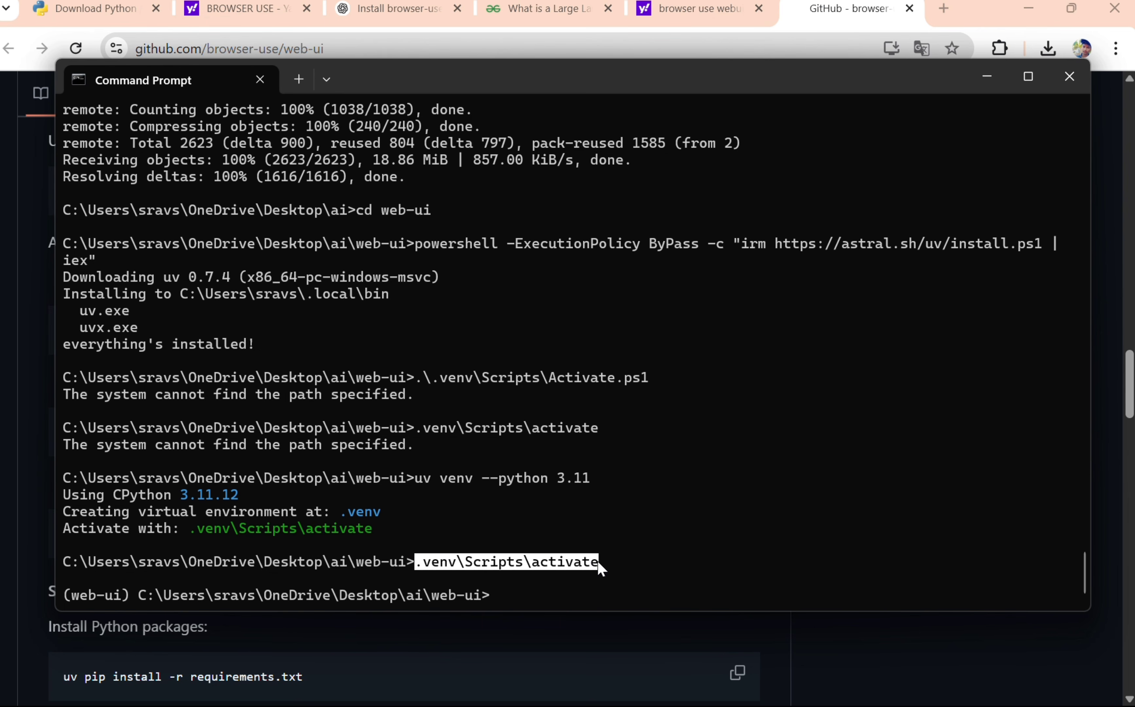
right_click(597, 561)
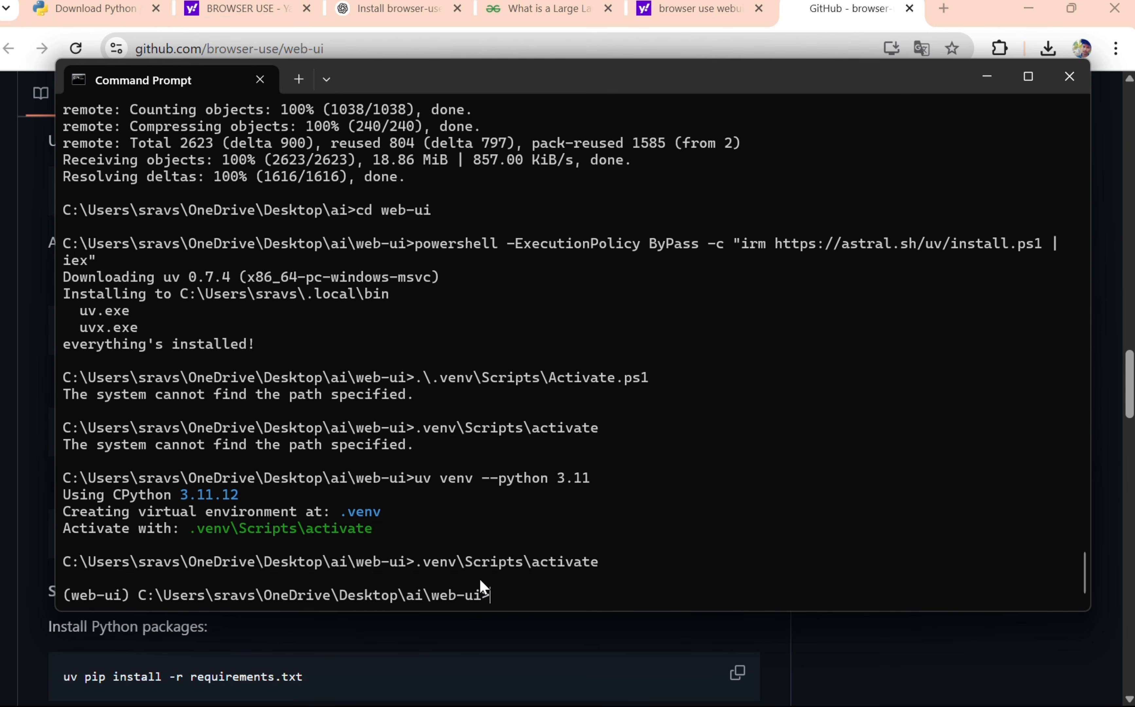
Copy uv pip install -r requirements.txt from the README's Step 3 and run it in Command Prompt inside the activated web-ui environment.
click(880, 6)
scroll(610, 380, down, 4)
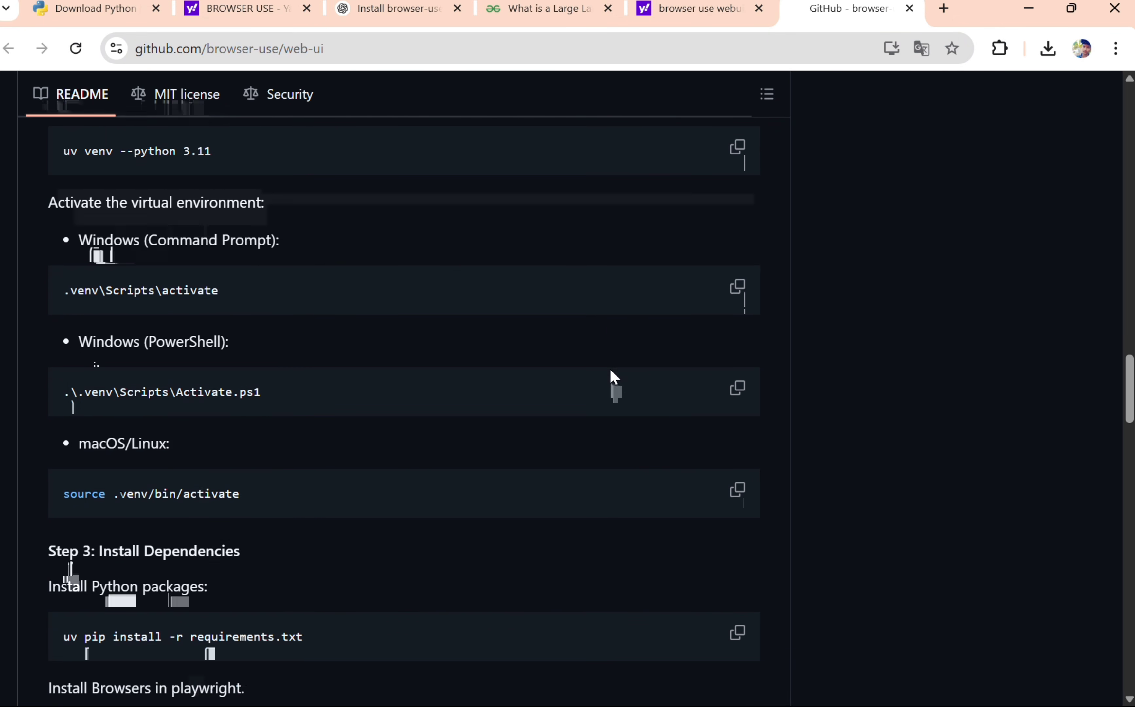
click(737, 488)
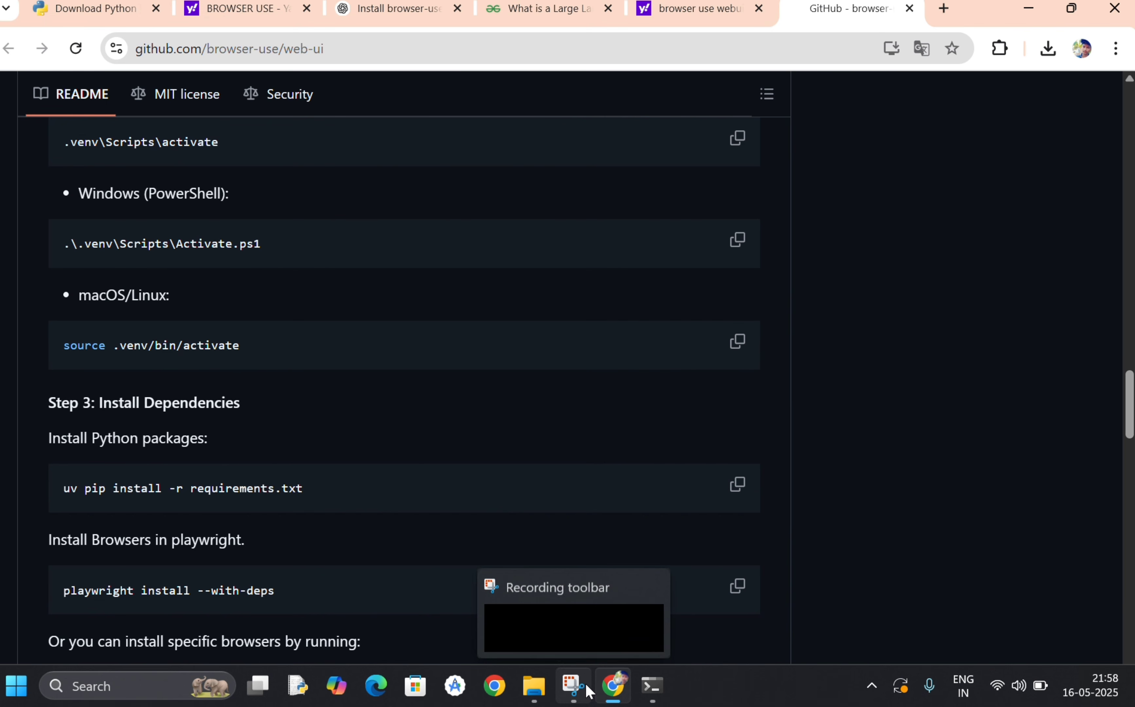
click(653, 686)
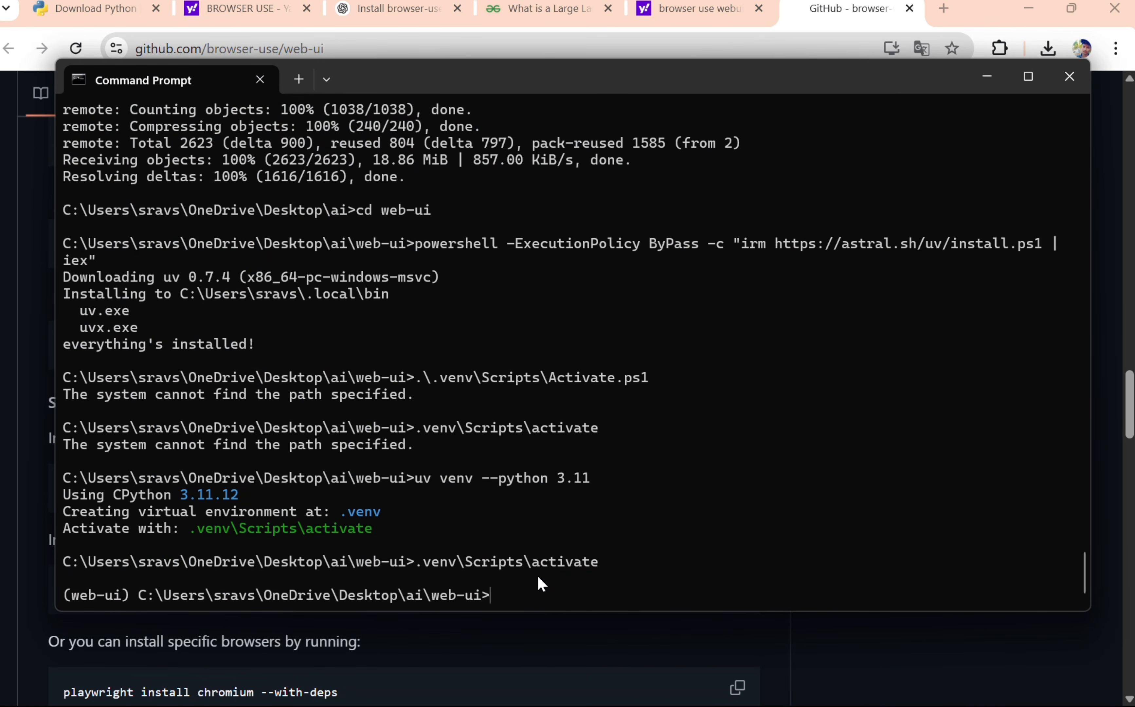
key(ctrl+v)
key(Return)
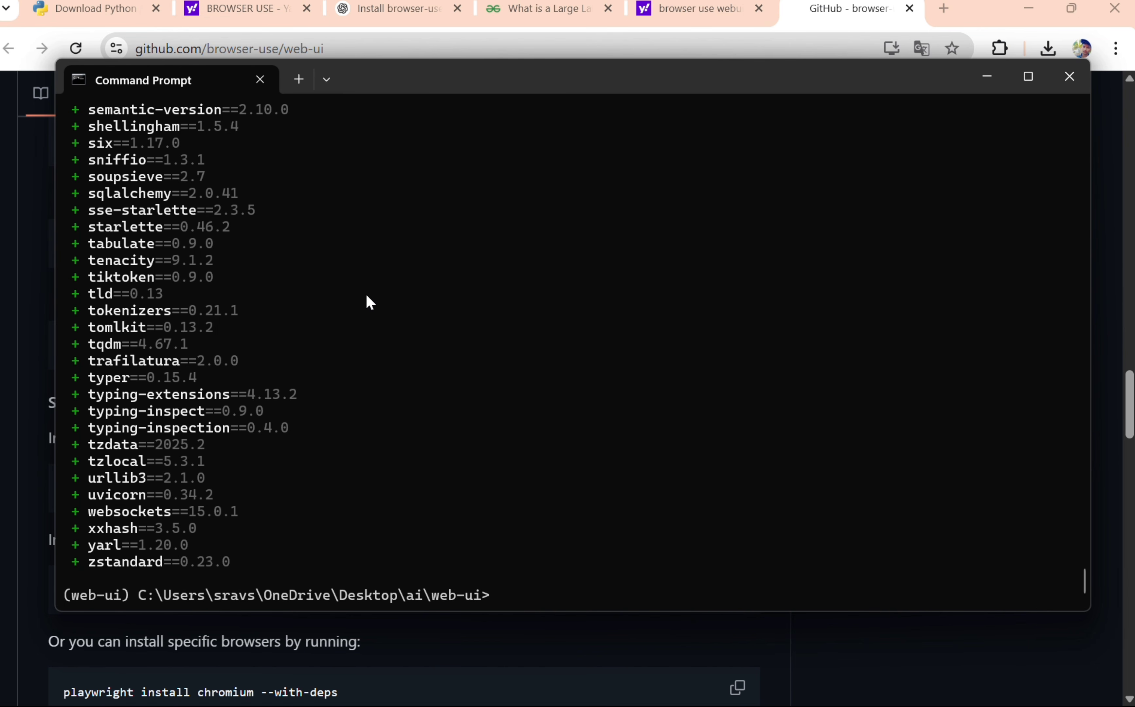
Copy playwright install --with-deps from the README's Step 3 and run it in Command Prompt inside the web-ui environment.
click(824, 12)
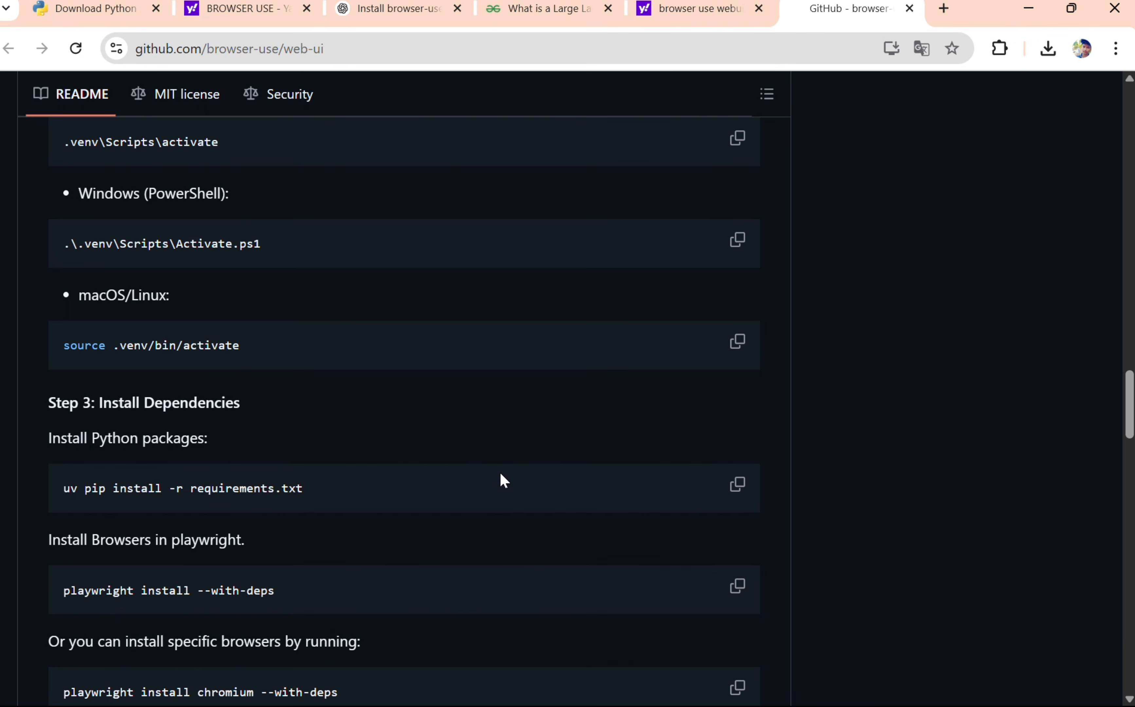
scroll(500, 480, down, 2)
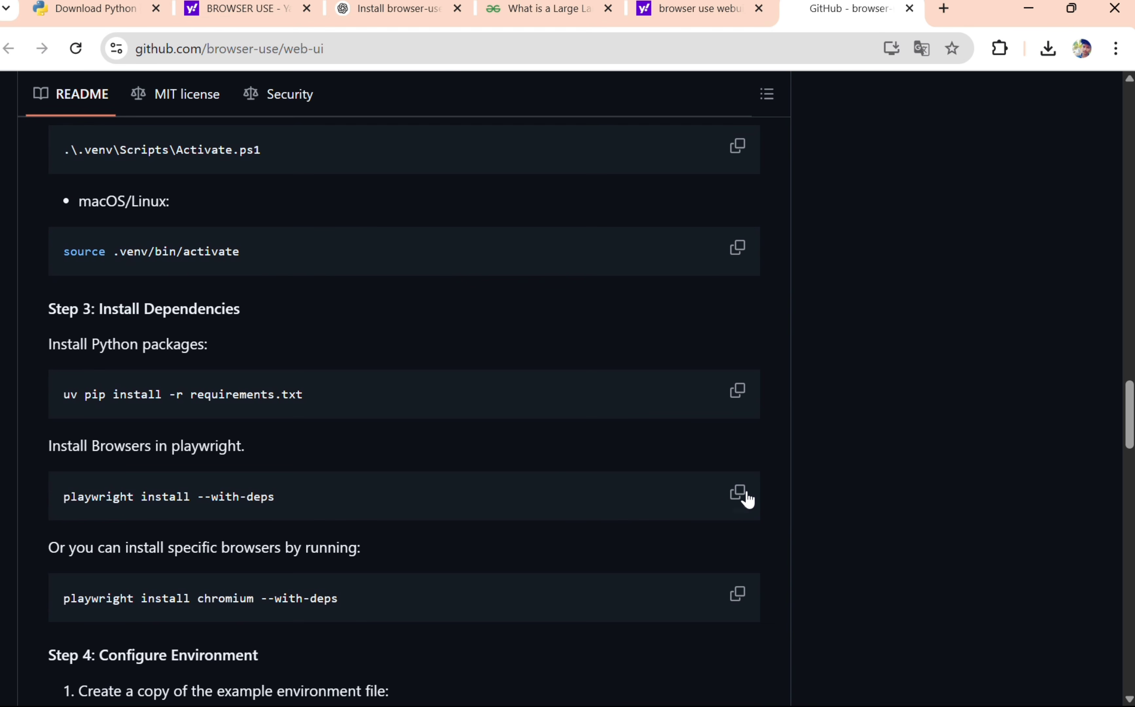
click(737, 493)
mouse_move(392, 704)
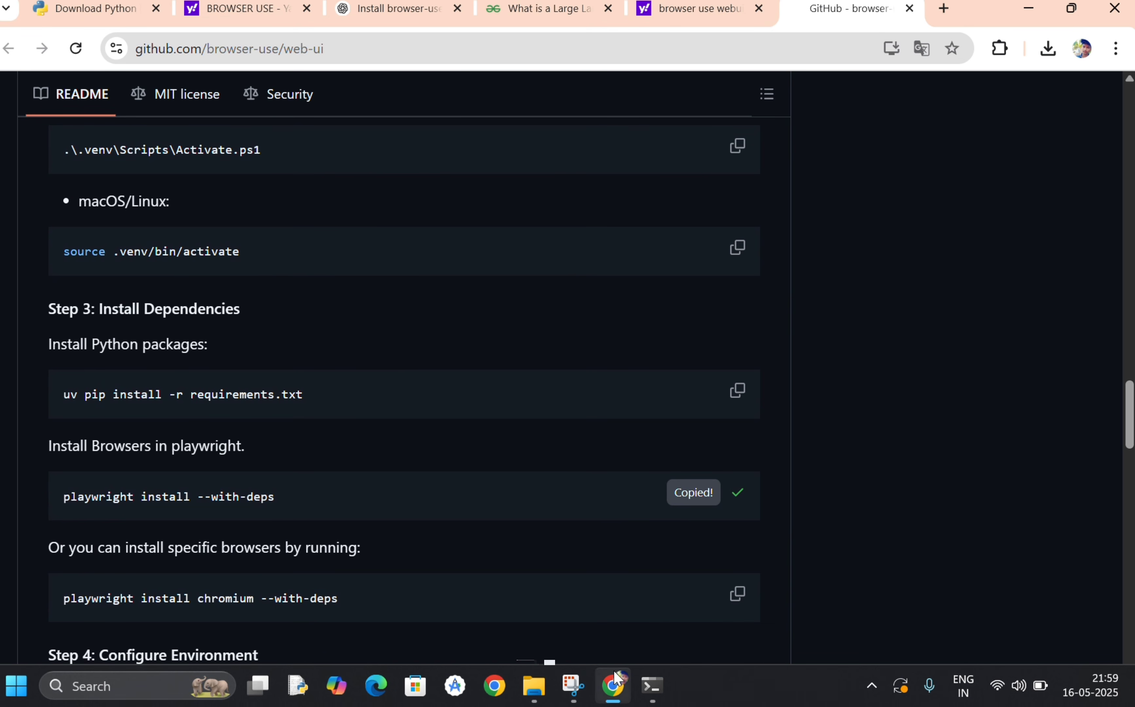
click(651, 687)
key(ctrl+v)
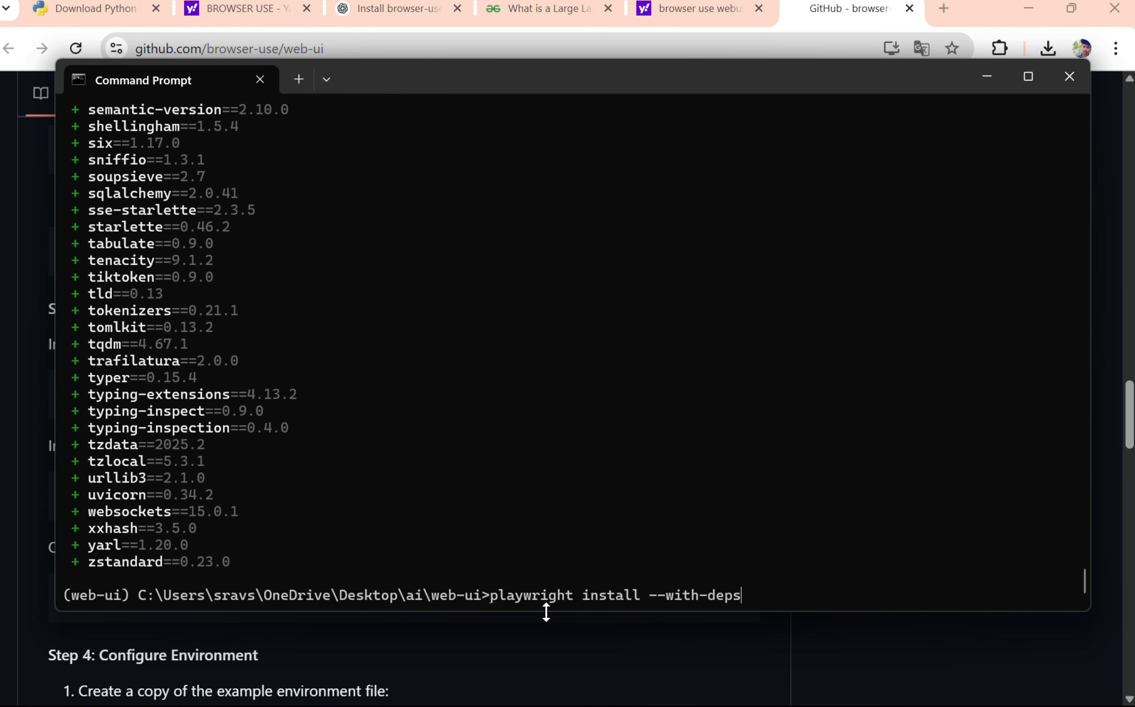
key(Return)
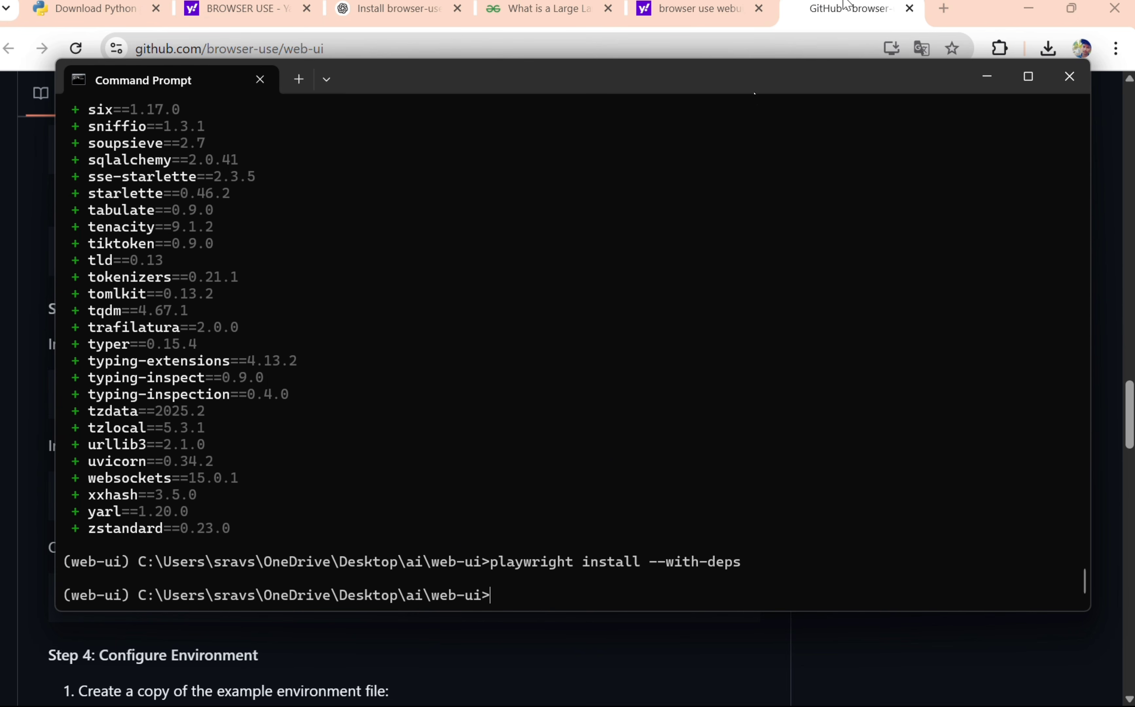
Copy the Run the WebUI command from the README's Step 5 and run python webui.py --ip 127.0.0.1 --port 7788 in Command Prompt.
click(837, 18)
scroll(496, 390, down, 4)
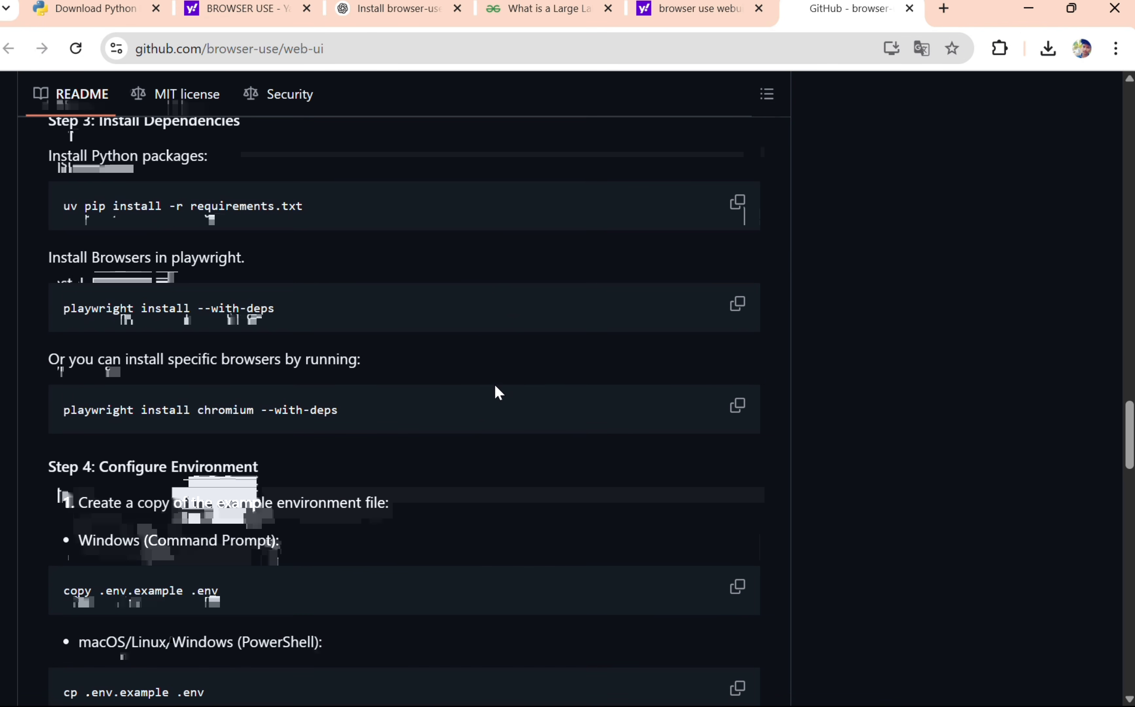
scroll(327, 479, down, 2)
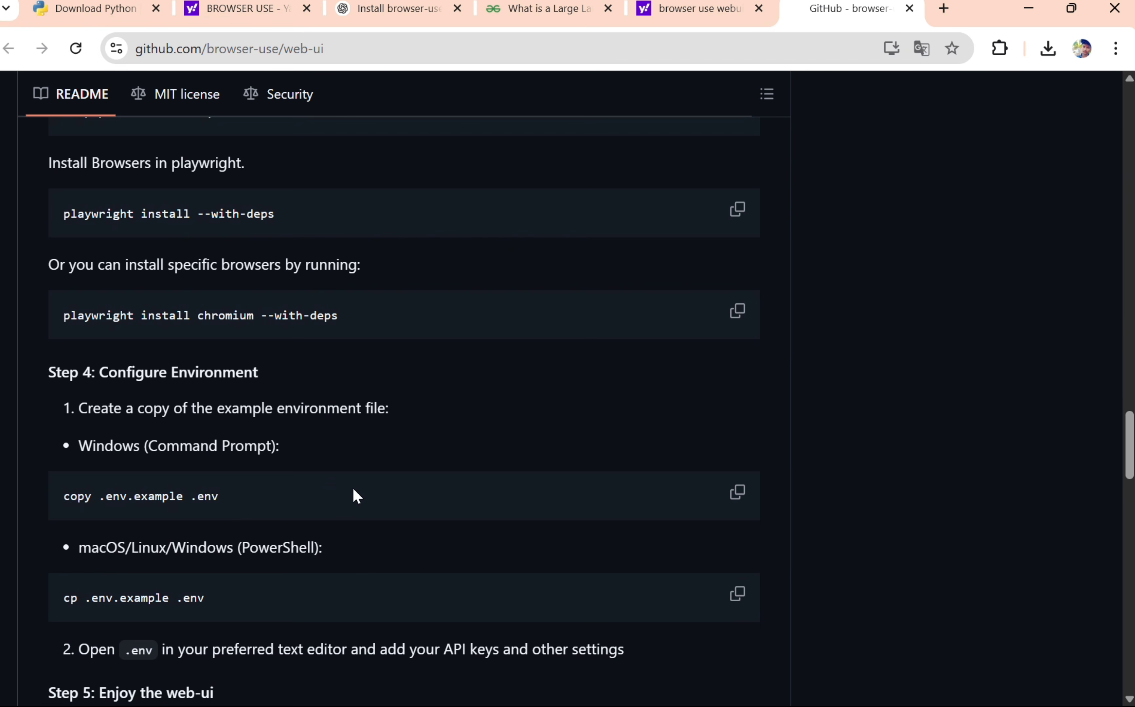
scroll(373, 479, down, 2)
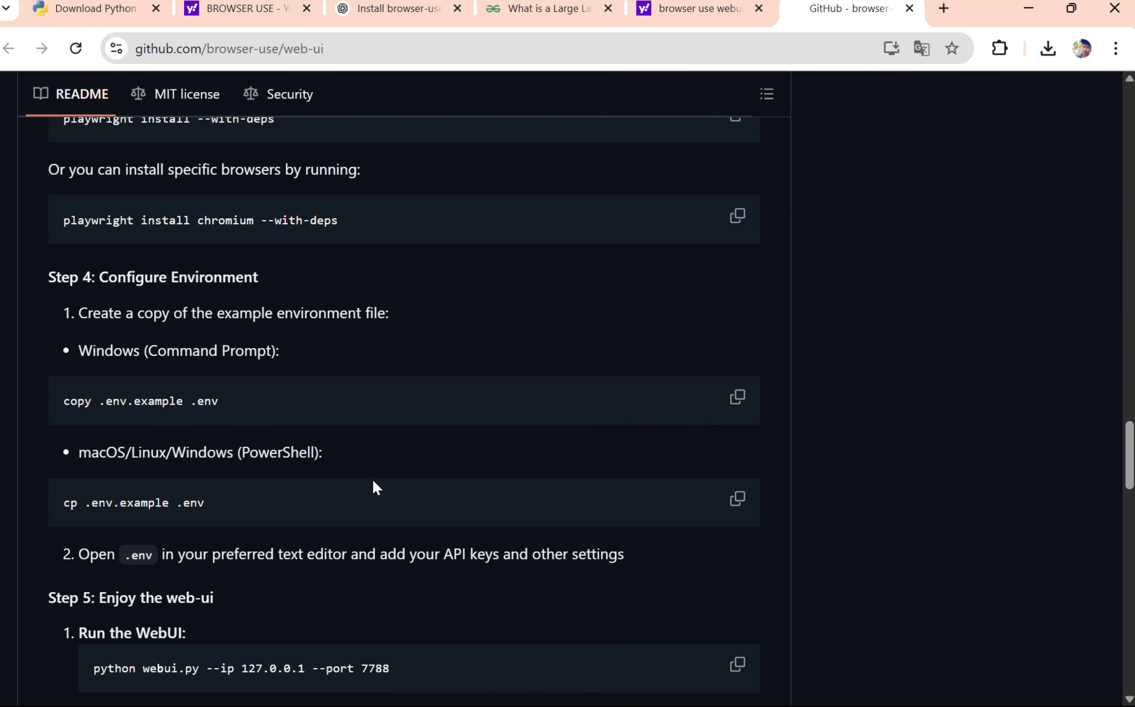
scroll(373, 481, down, 4)
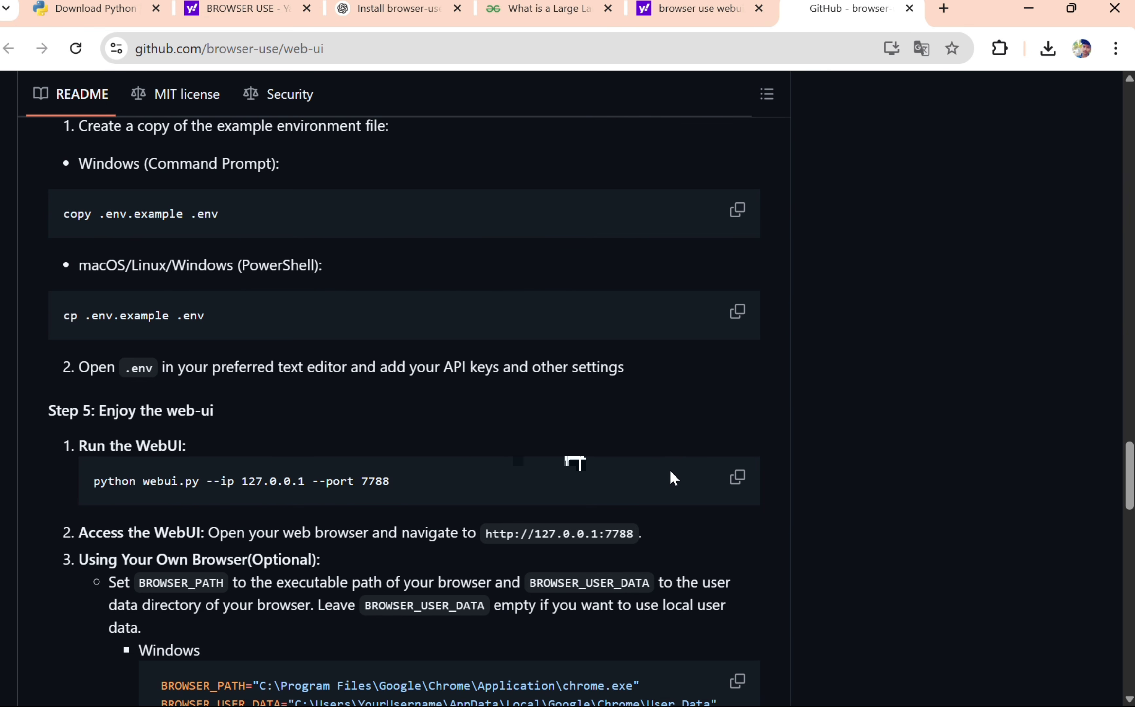
click(727, 480)
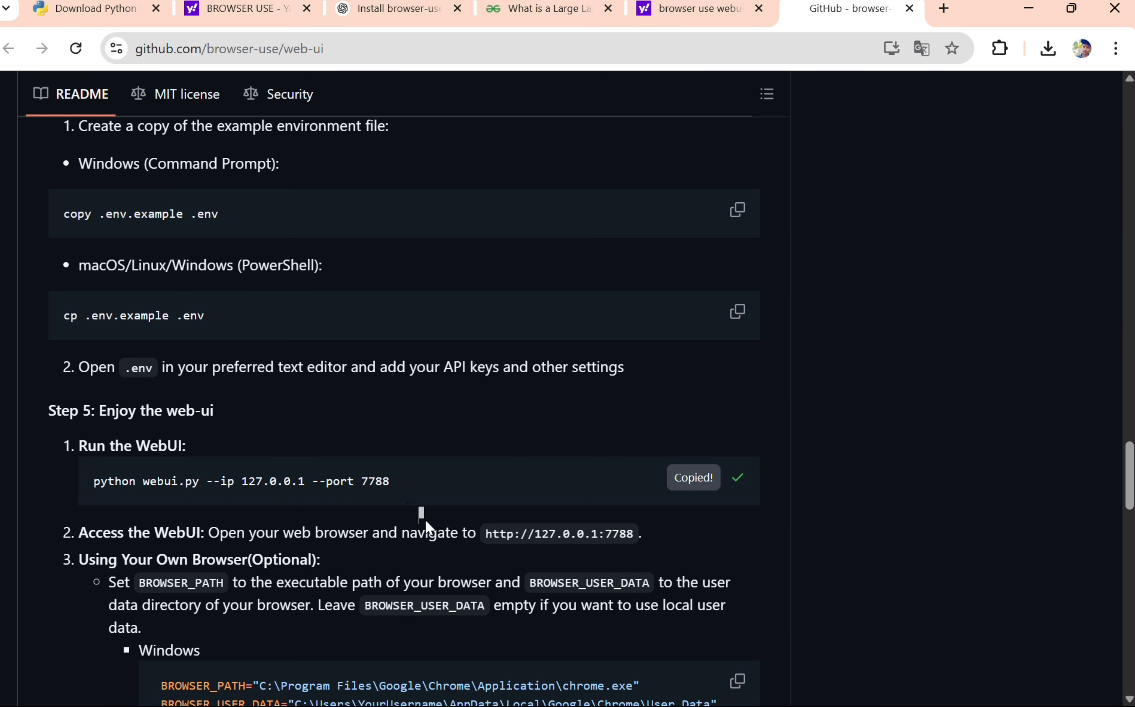
mouse_move(618, 682)
click(652, 686)
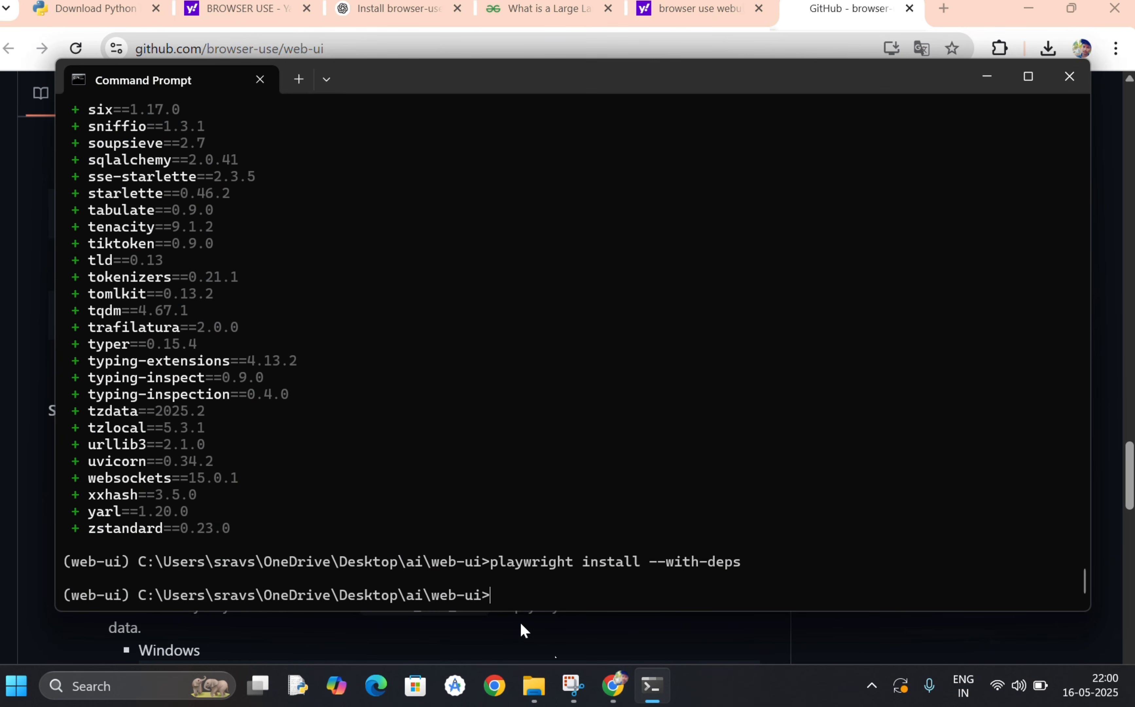
key(ctrl+v)
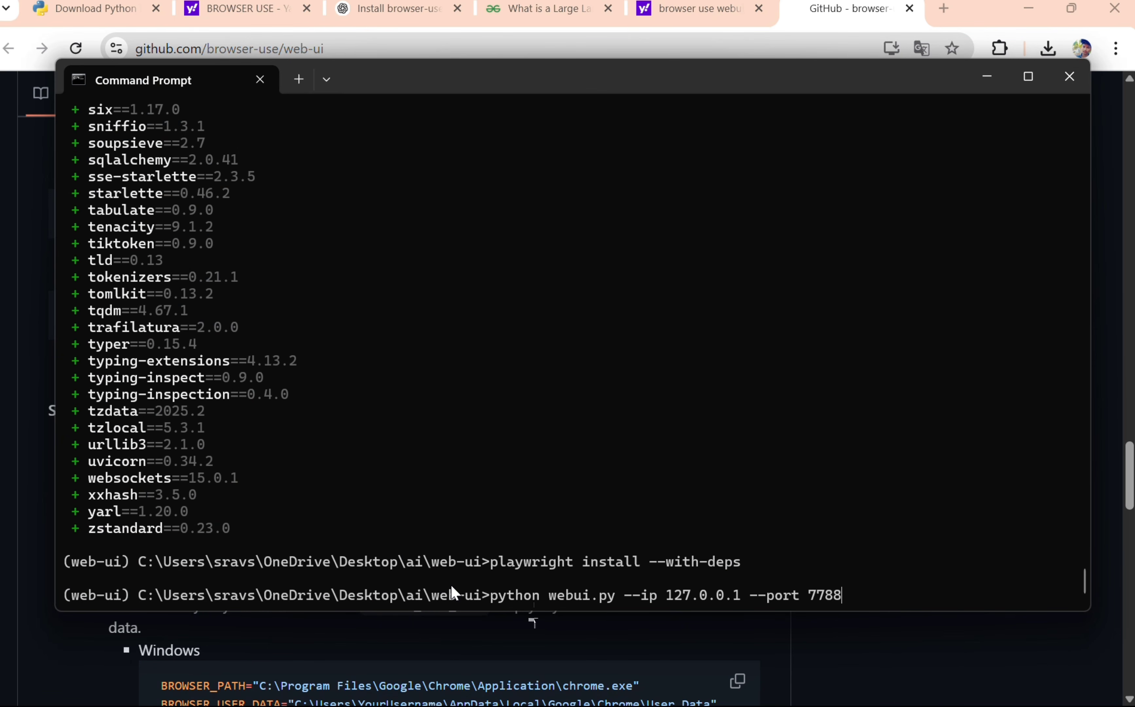
key(Return)
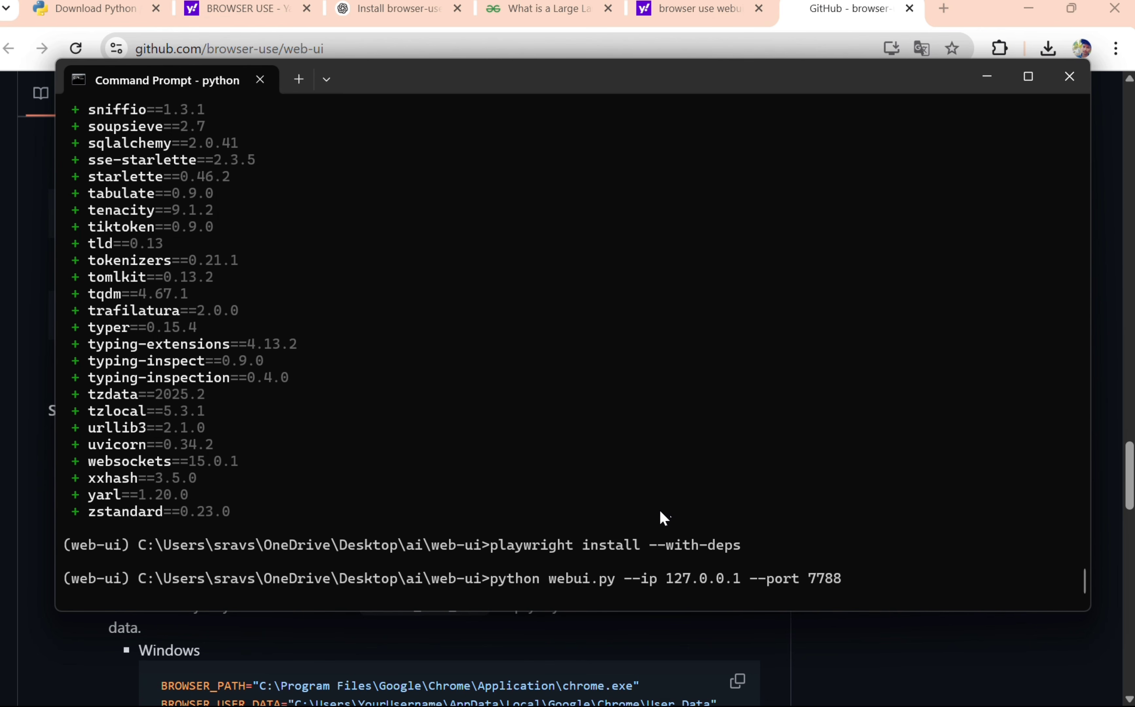
key(Return)
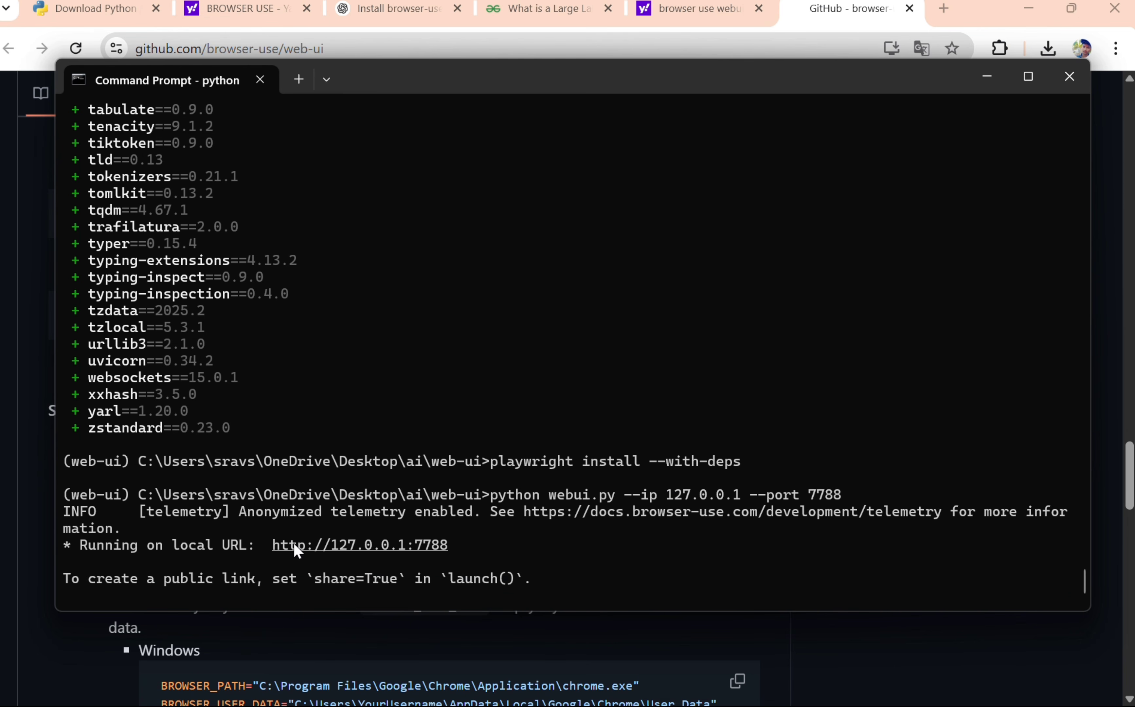
drag(266, 546, 446, 550)
right_click(437, 542)
drag(272, 542, 450, 553)
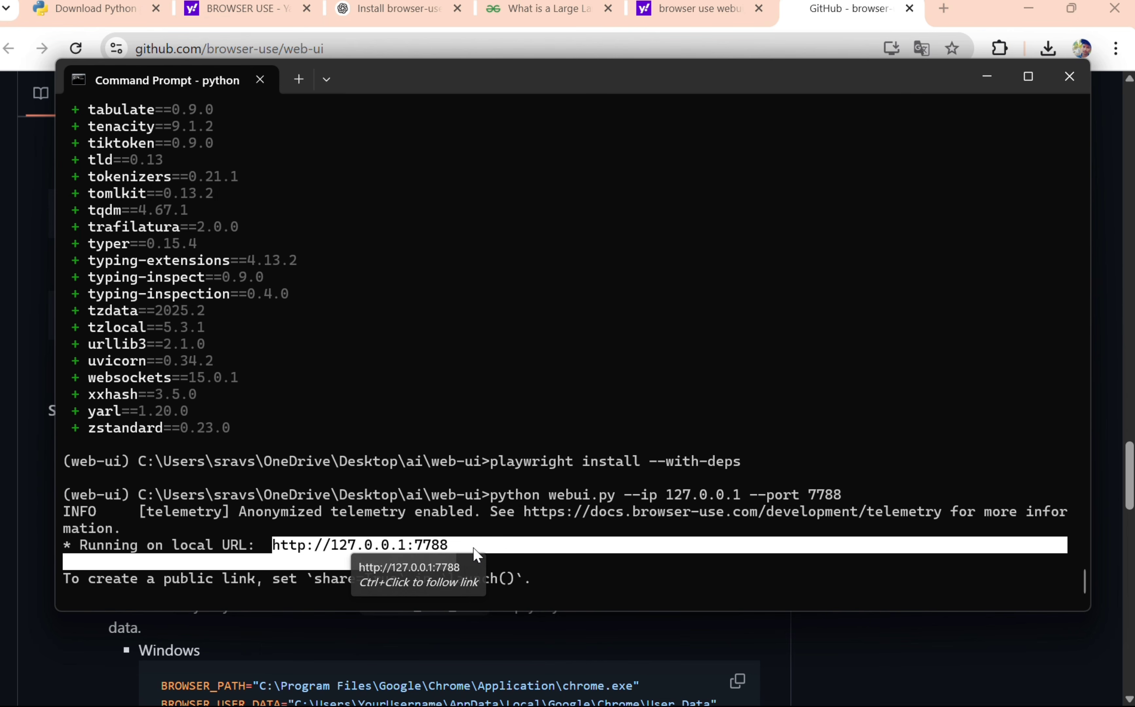
key(ctrl+c)
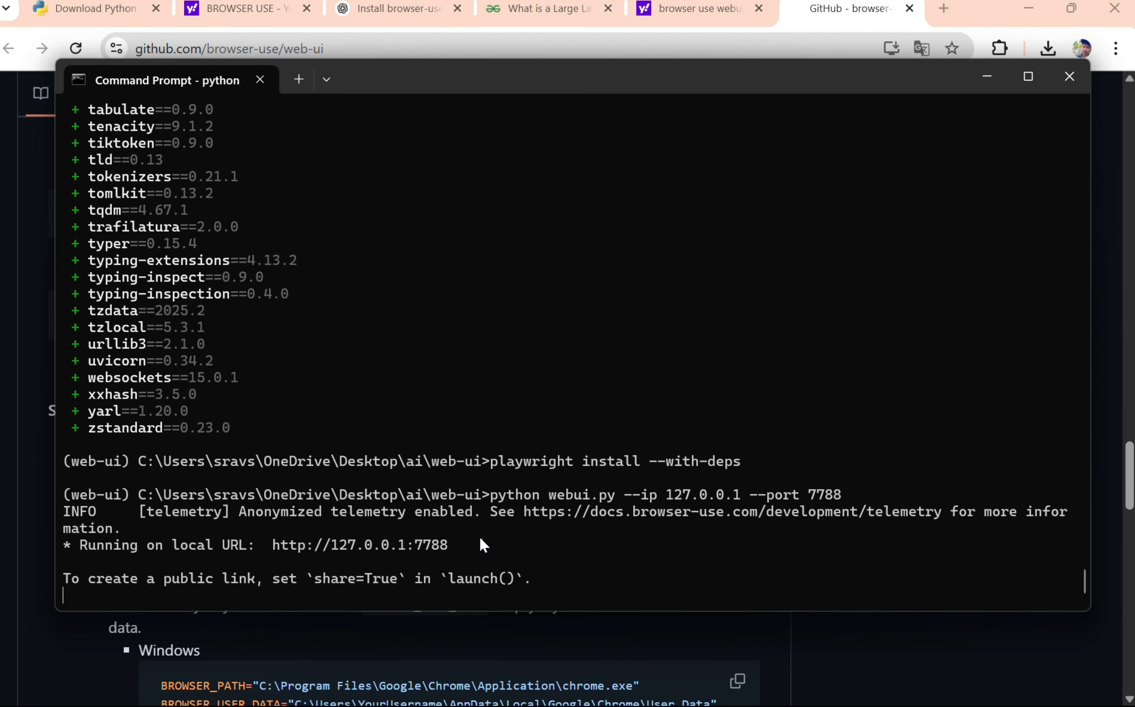
click(950, 13)
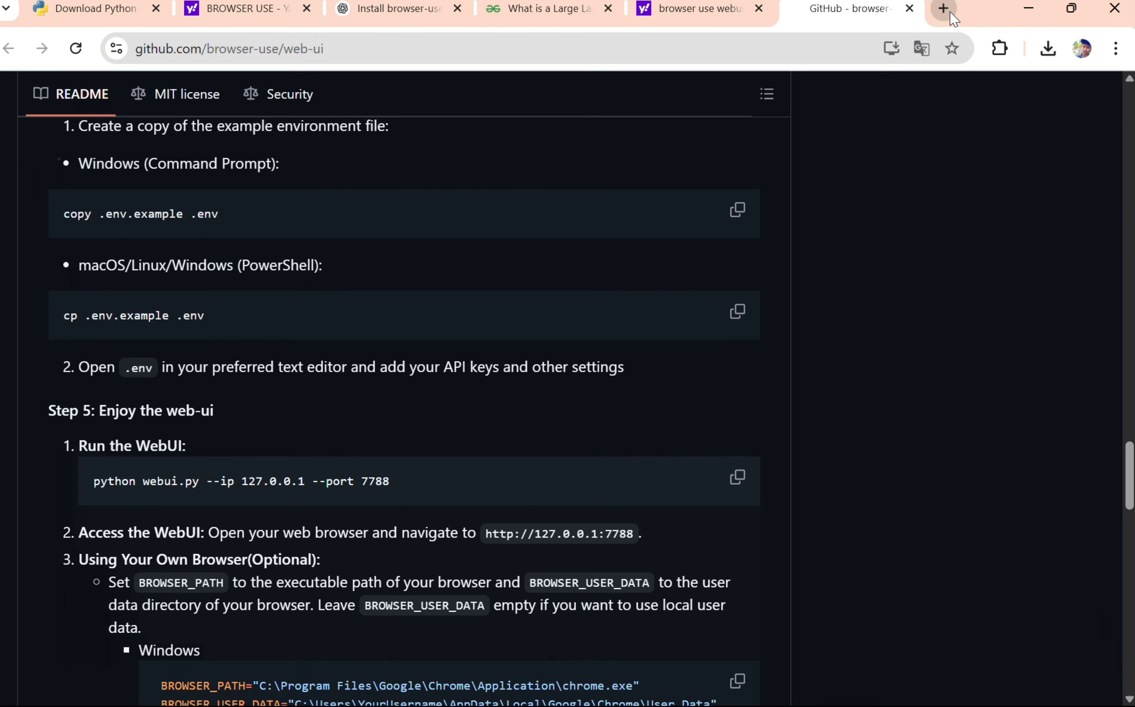
click(950, 13)
key(ctrl+v)
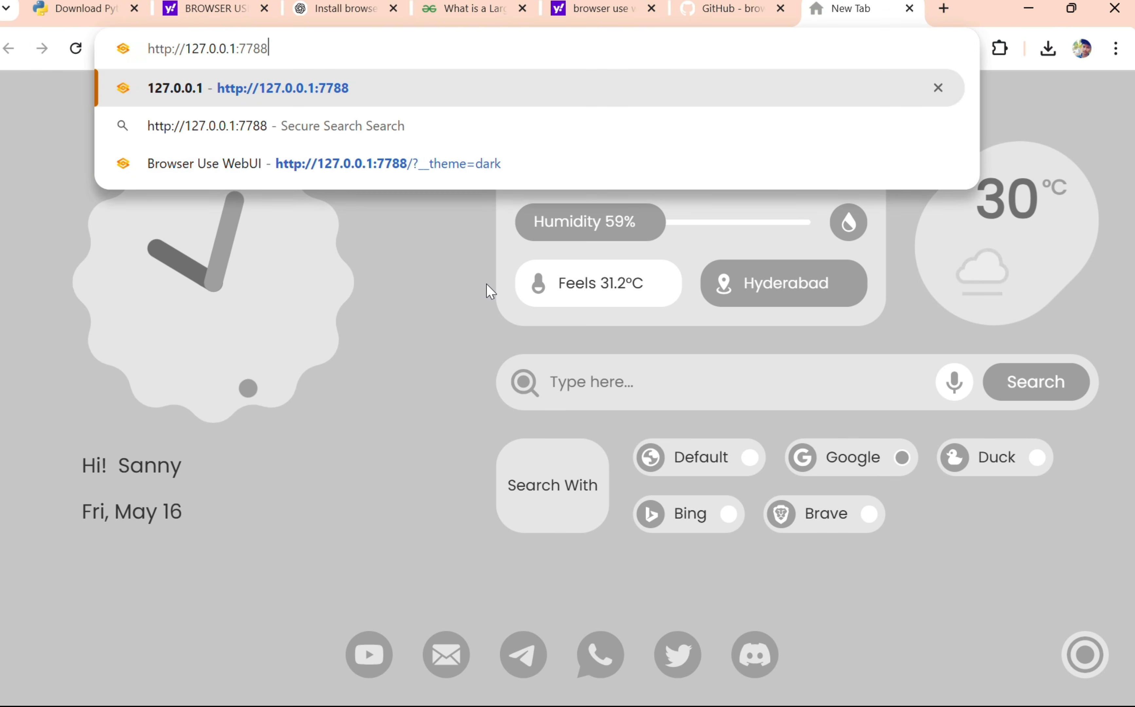
key(Return)
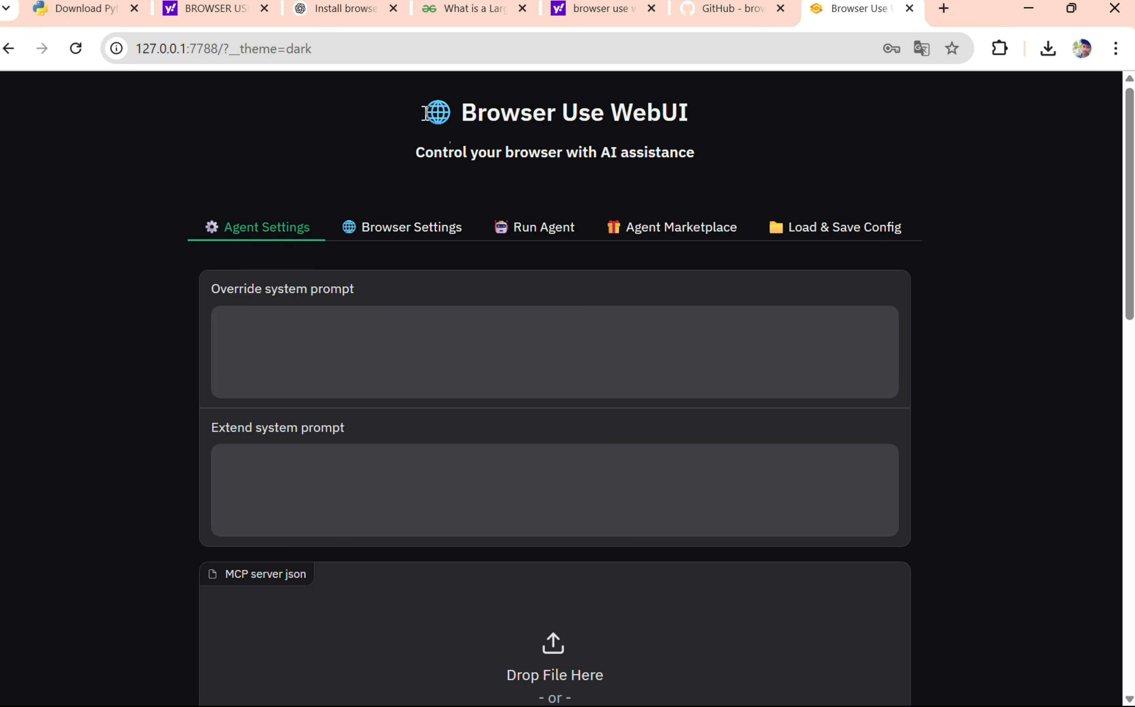
Examine the Browser Use WebUI page's title, section headings and system prompt fields in Agent Settings.
drag(424, 114, 692, 129)
click(692, 128)
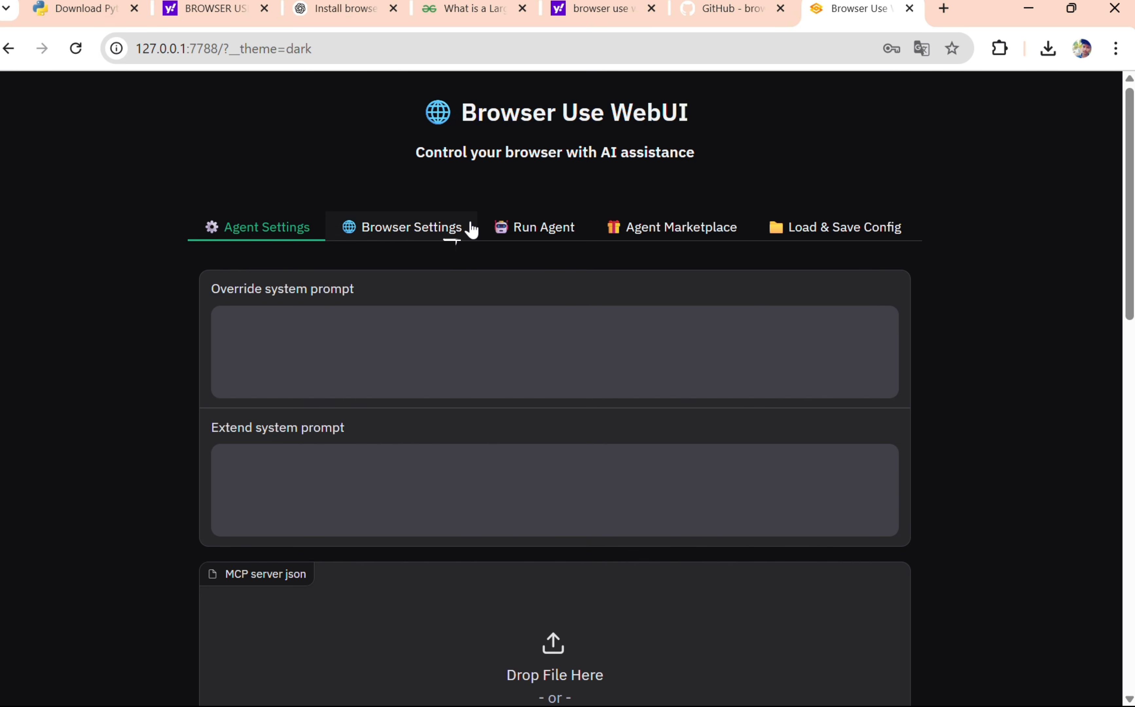
double_click(631, 114)
click(751, 138)
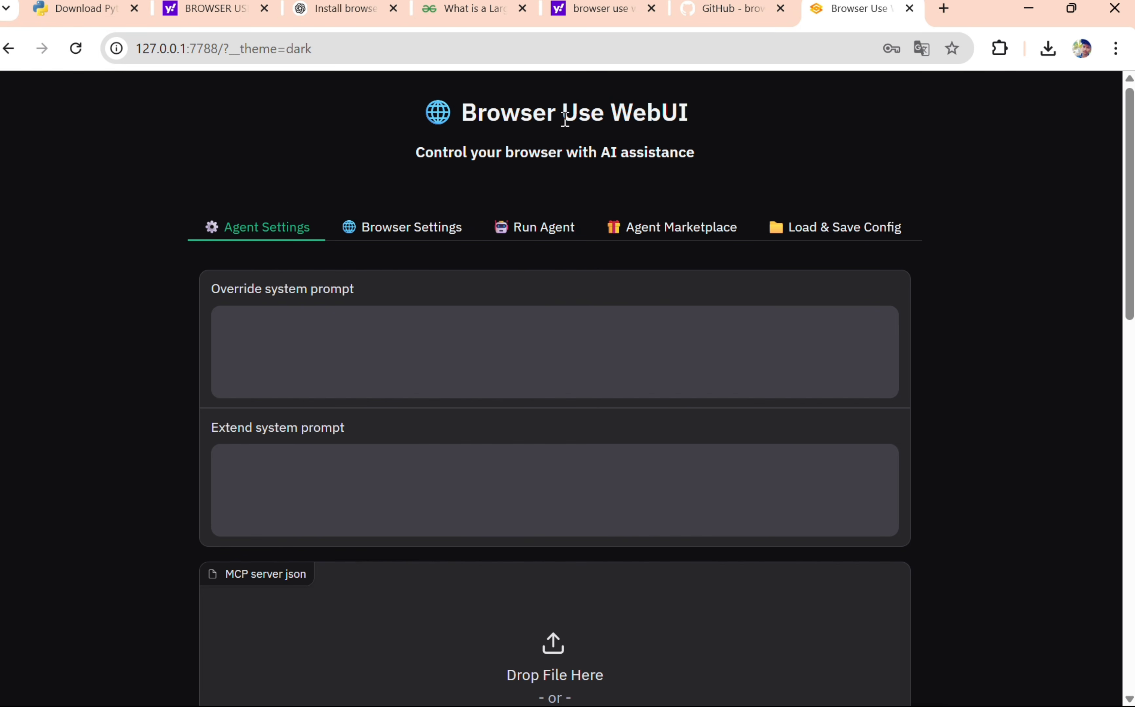
scroll(573, 253, down, 5)
scroll(573, 249, up, 3)
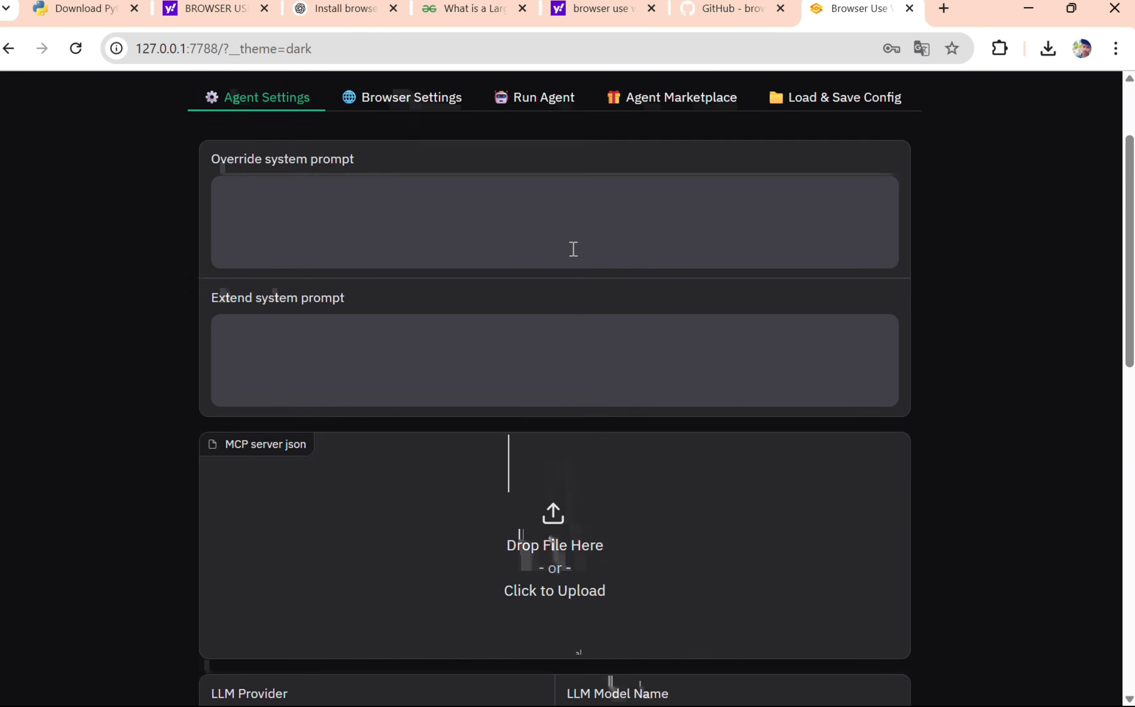
scroll(573, 249, up, 3)
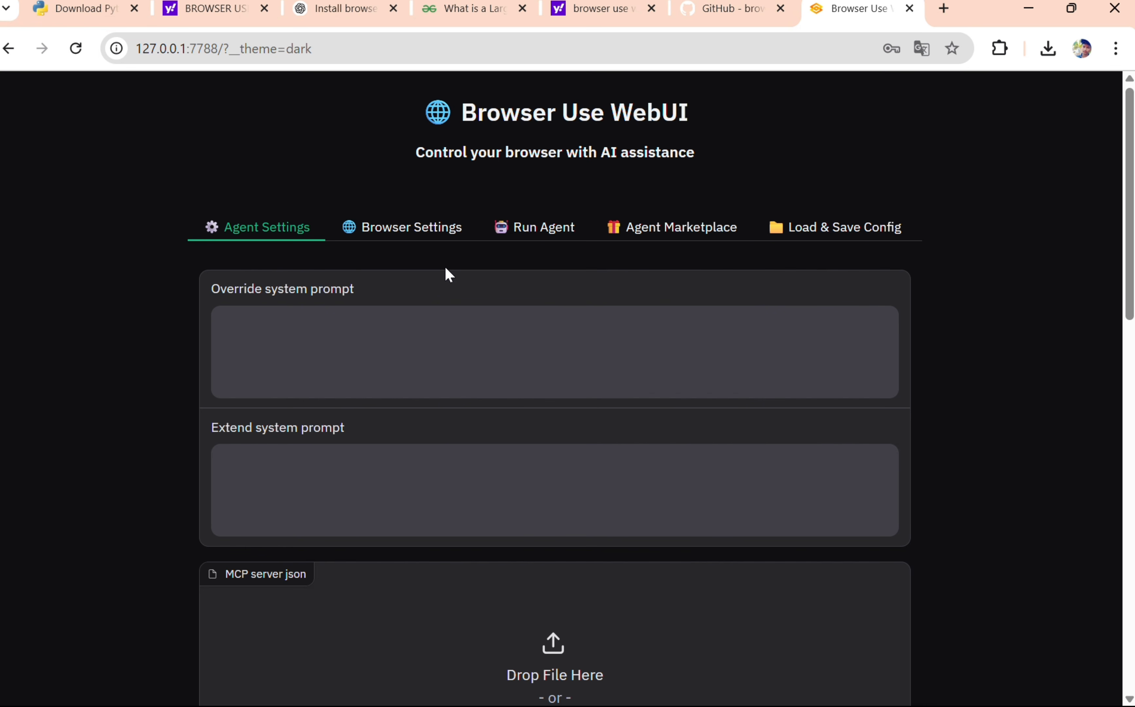
drag(462, 113, 682, 120)
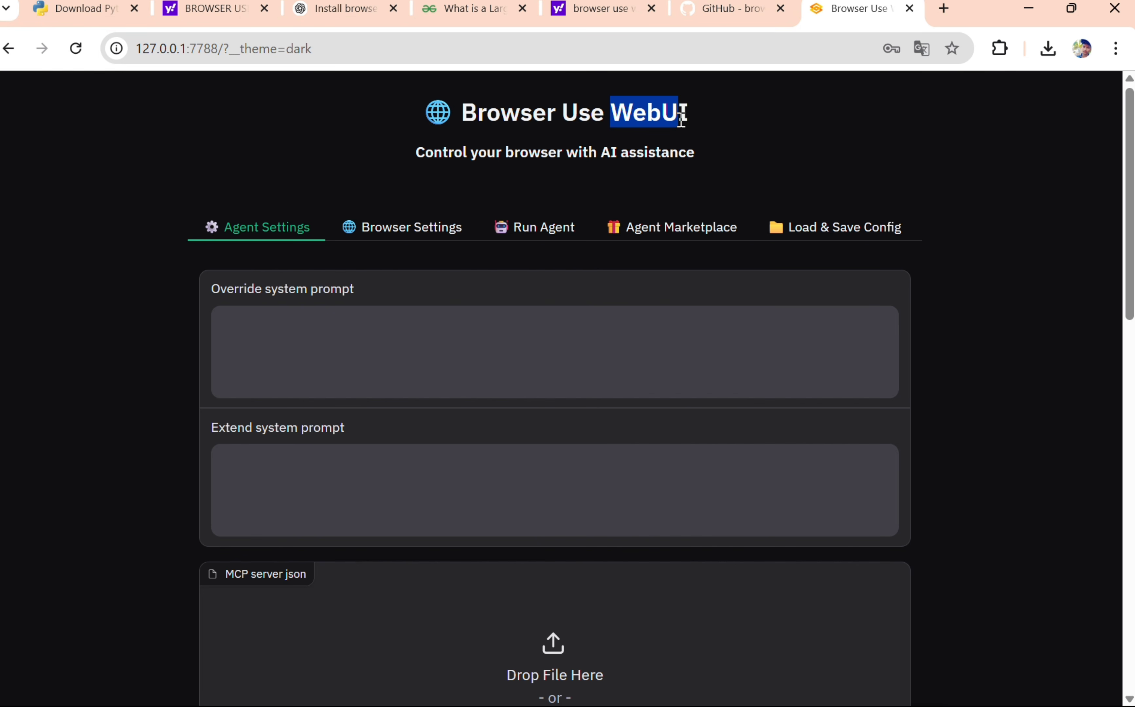
Set the LLM Provider to google in Agent Settings and locate the API Key field.
scroll(608, 309, down, 10)
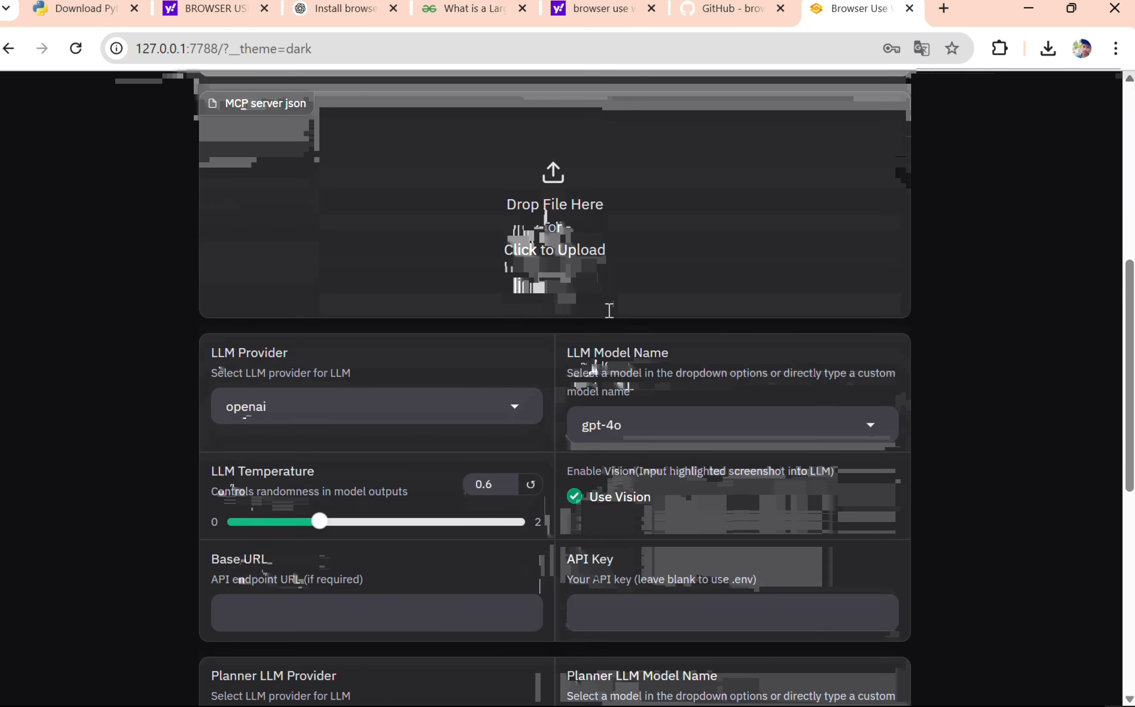
click(446, 322)
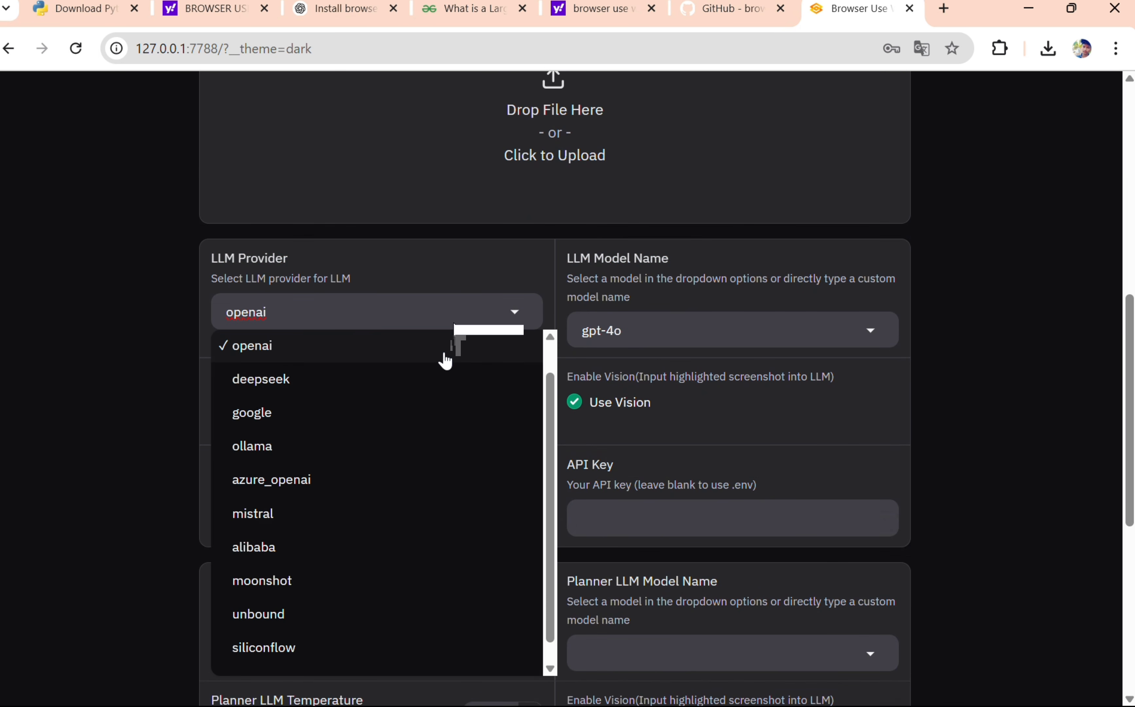
click(433, 409)
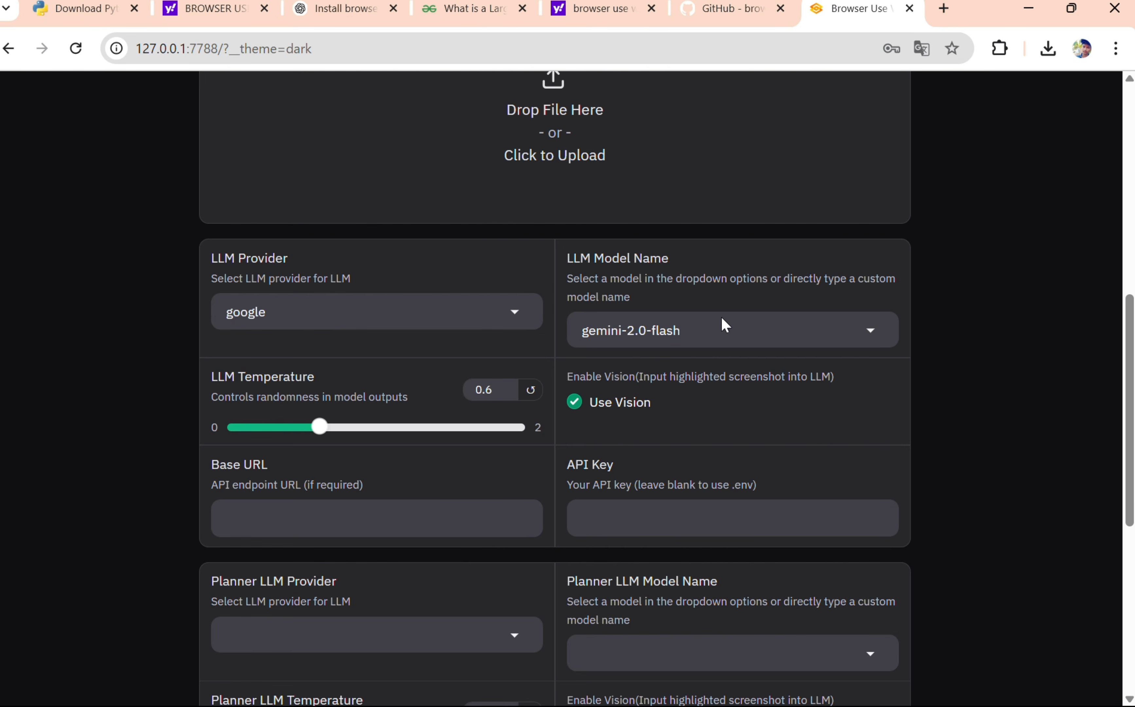
double_click(580, 461)
triple_click(606, 461)
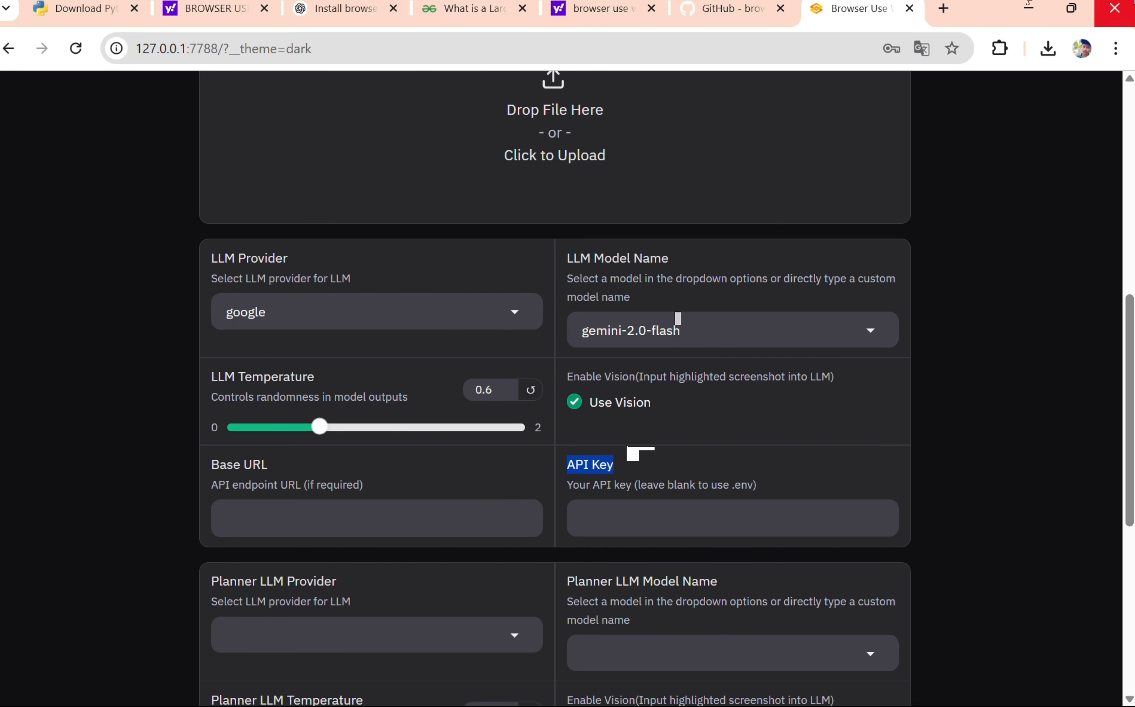
Search for google studio in a new tab, open Google AI Studio from the results and go to its API Keys page.
click(944, 9)
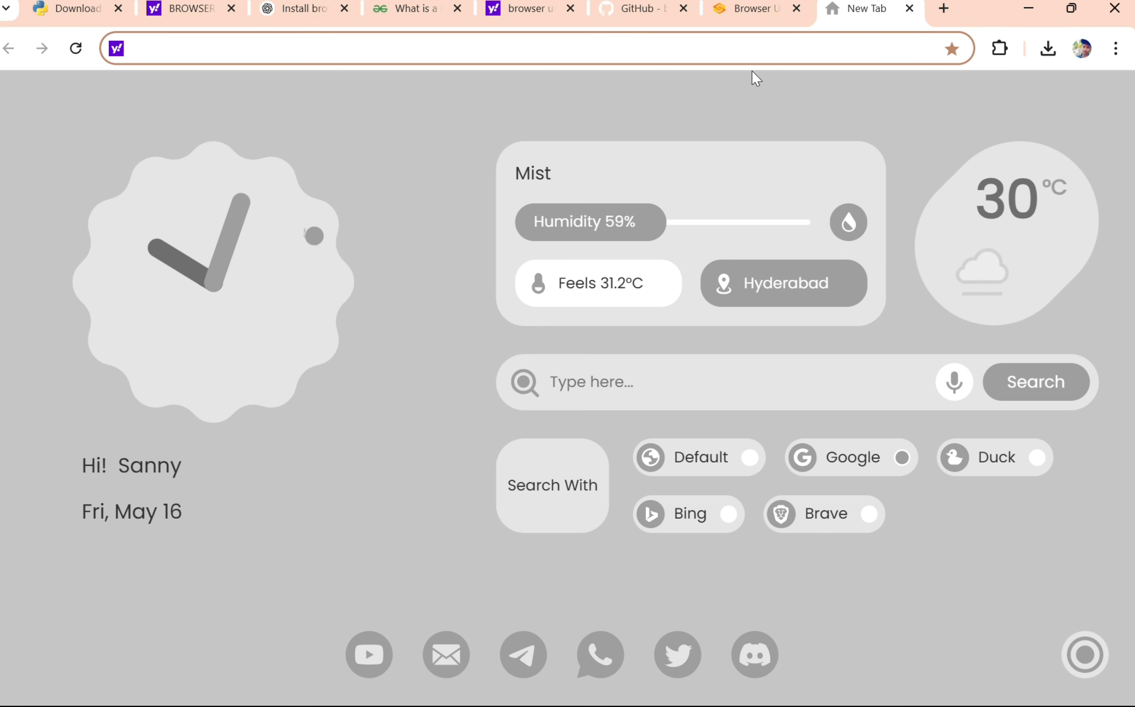
text(goog)
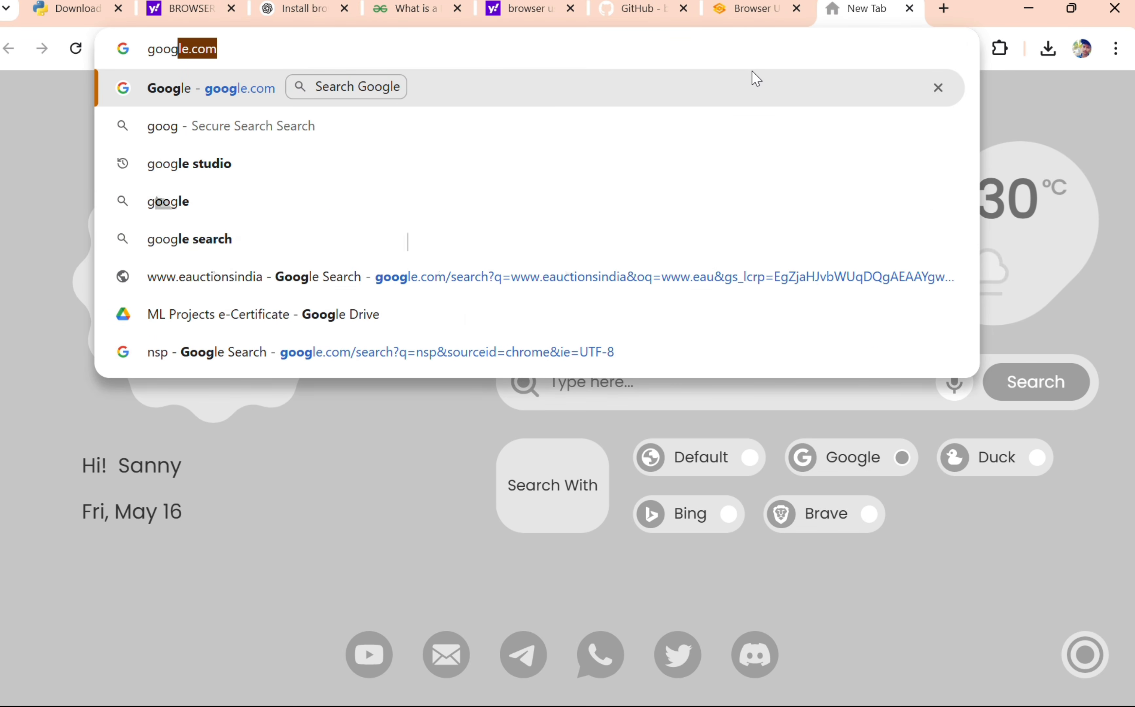
text(le)
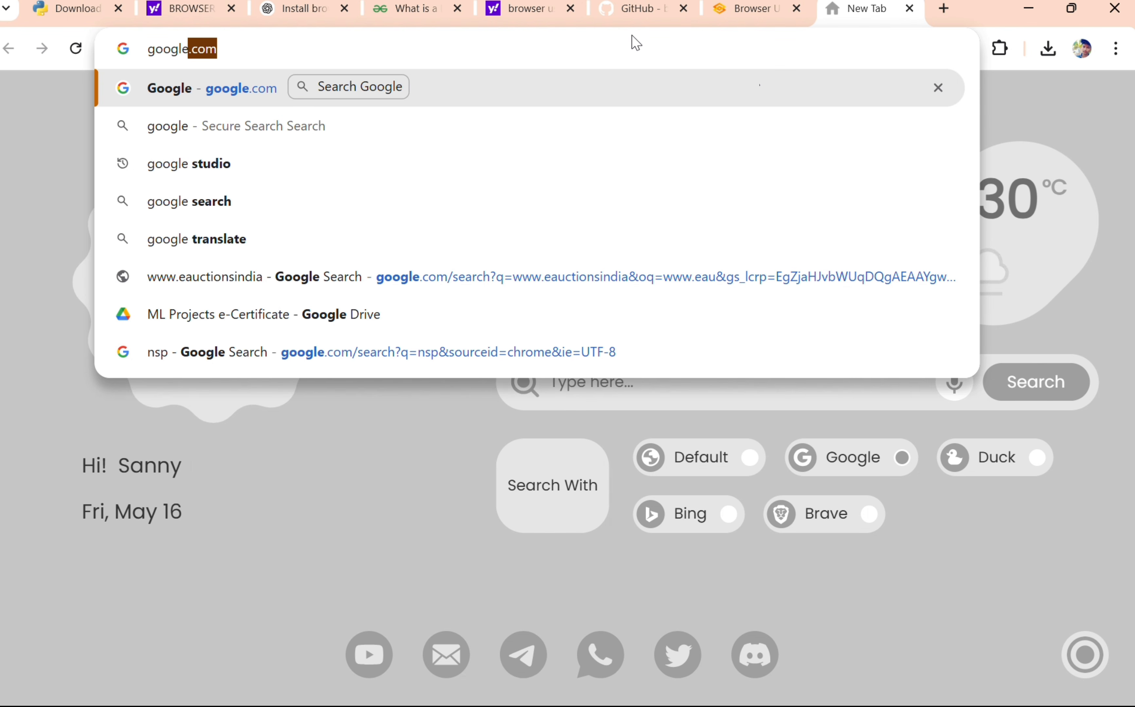
click(525, 174)
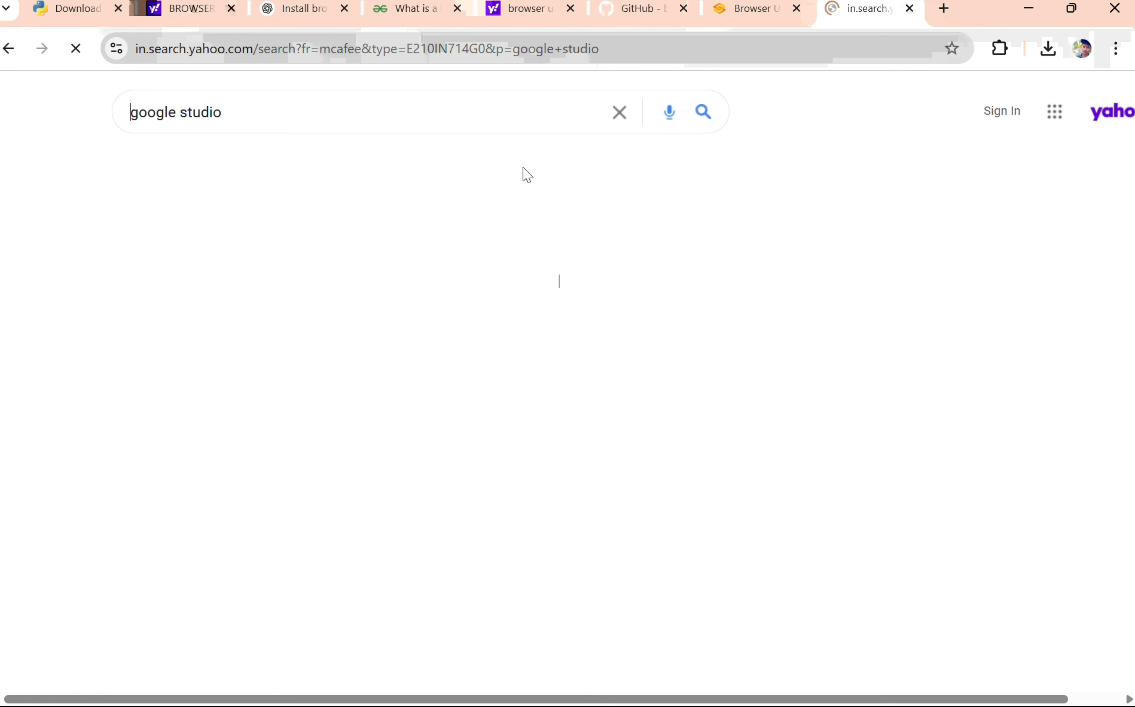
click(223, 284)
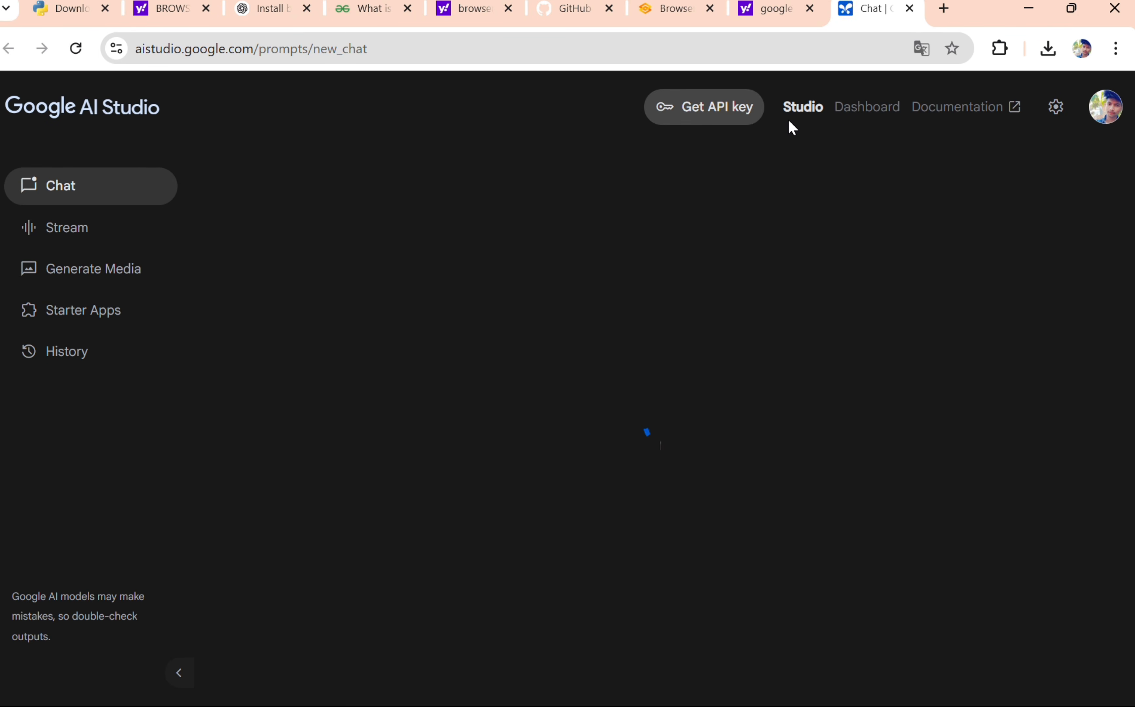
click(713, 114)
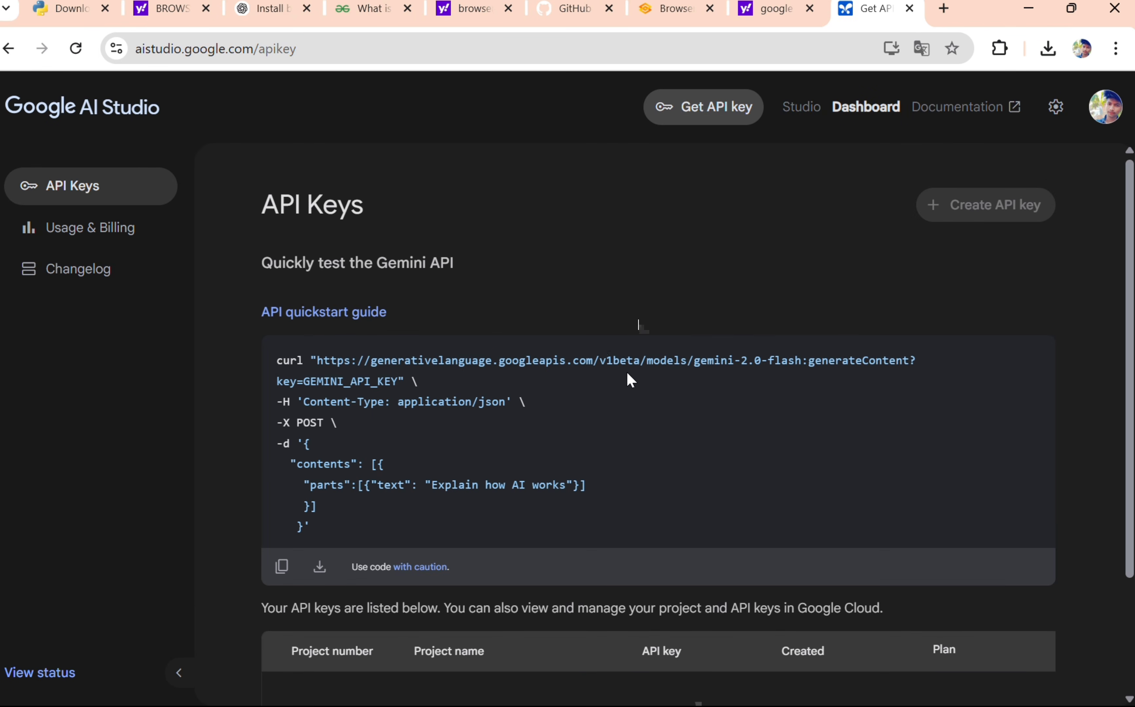
scroll(628, 372, down, 3)
scroll(630, 372, up, 3)
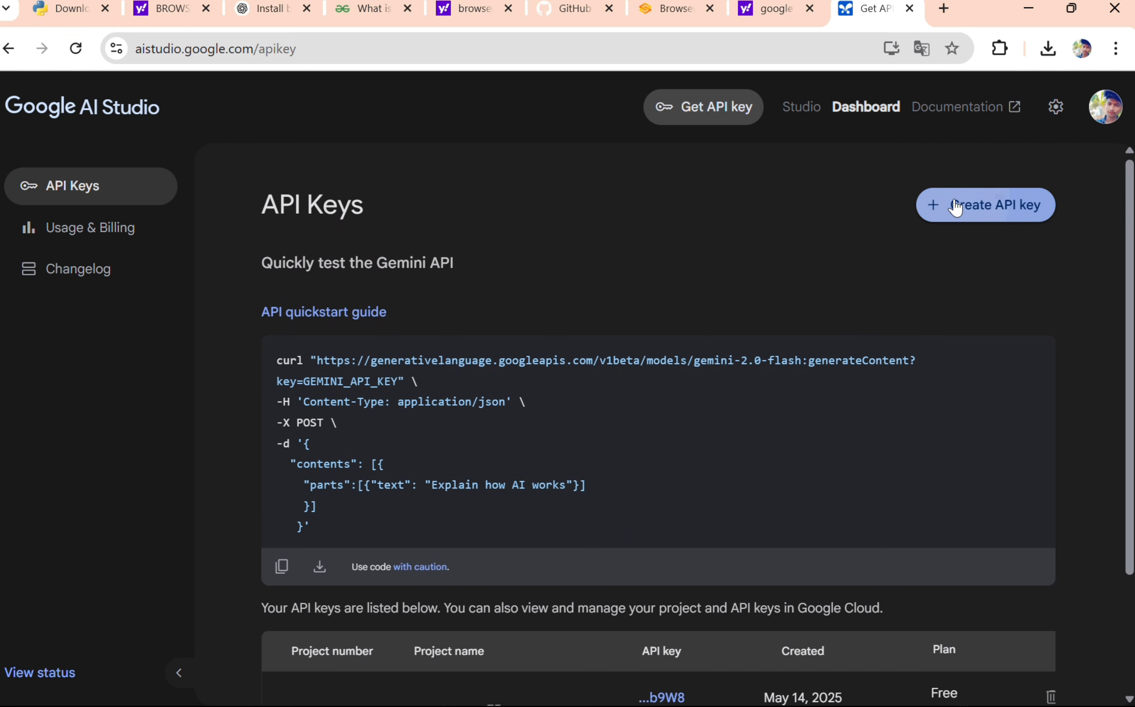
Create an API key in the existing Gemini API Google Cloud project and copy the generated key.
click(972, 211)
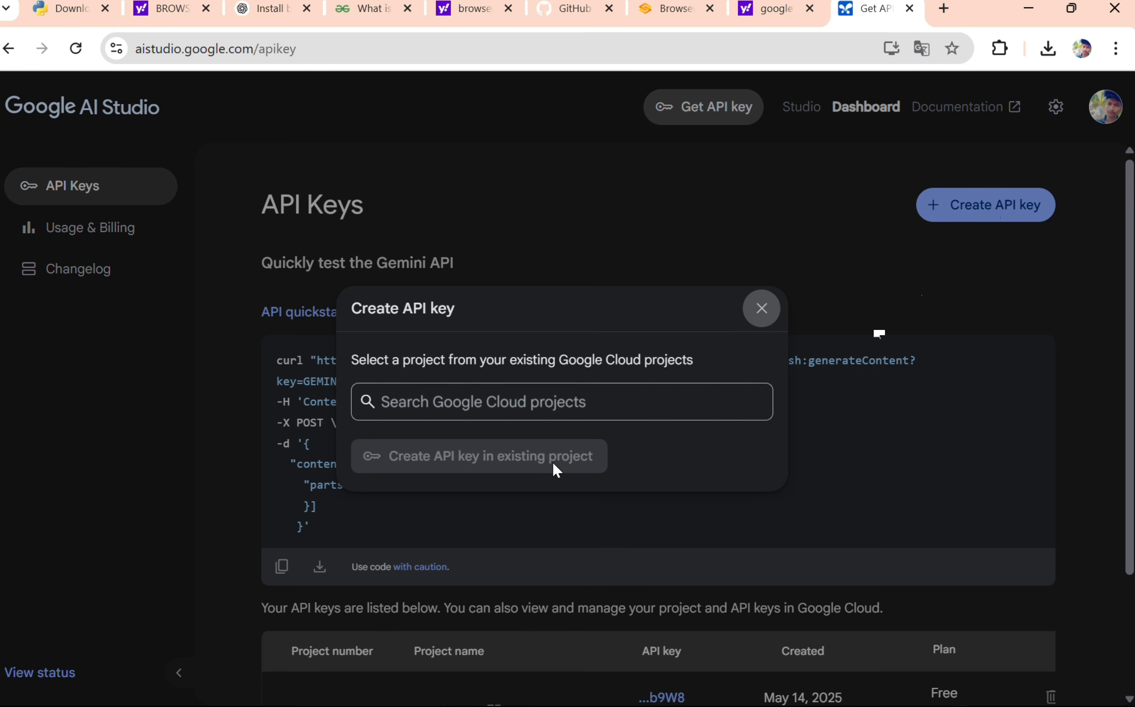
click(489, 406)
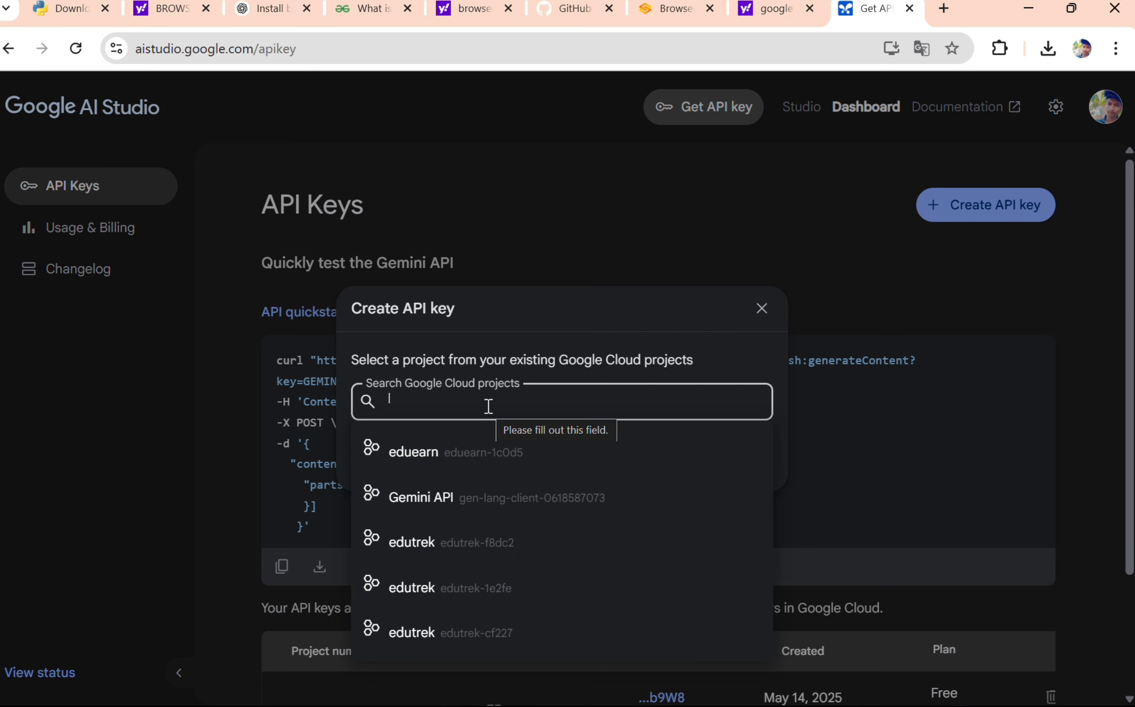
text(ge)
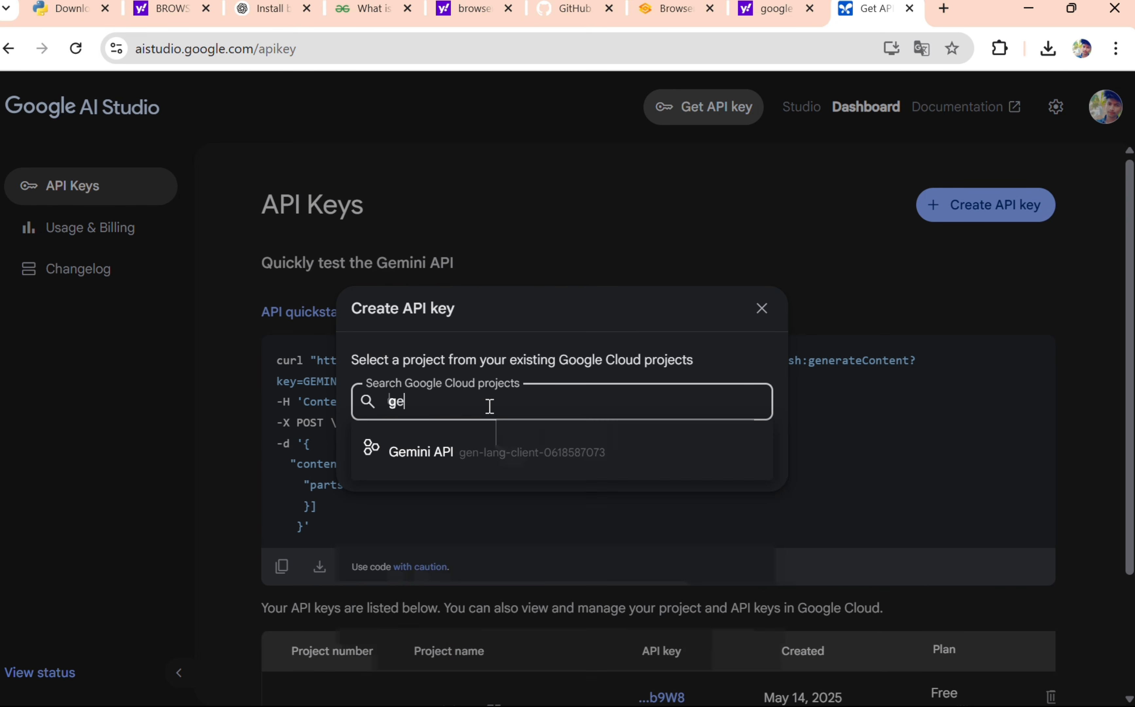
text(mi)
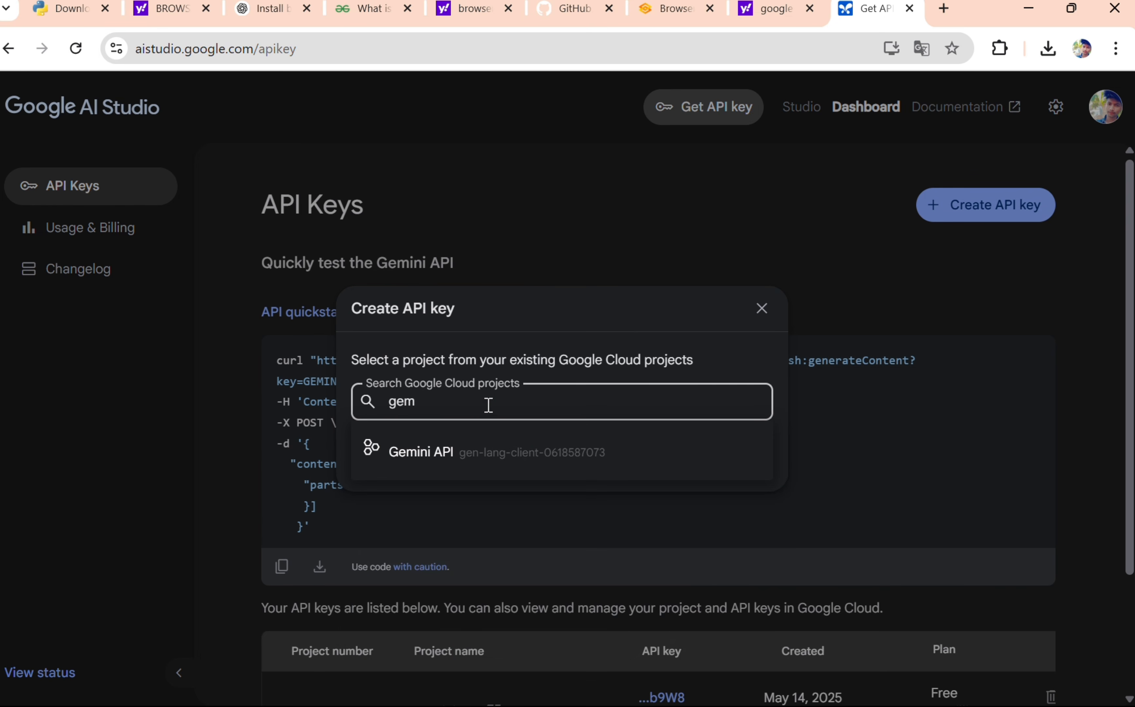
click(537, 453)
click(535, 448)
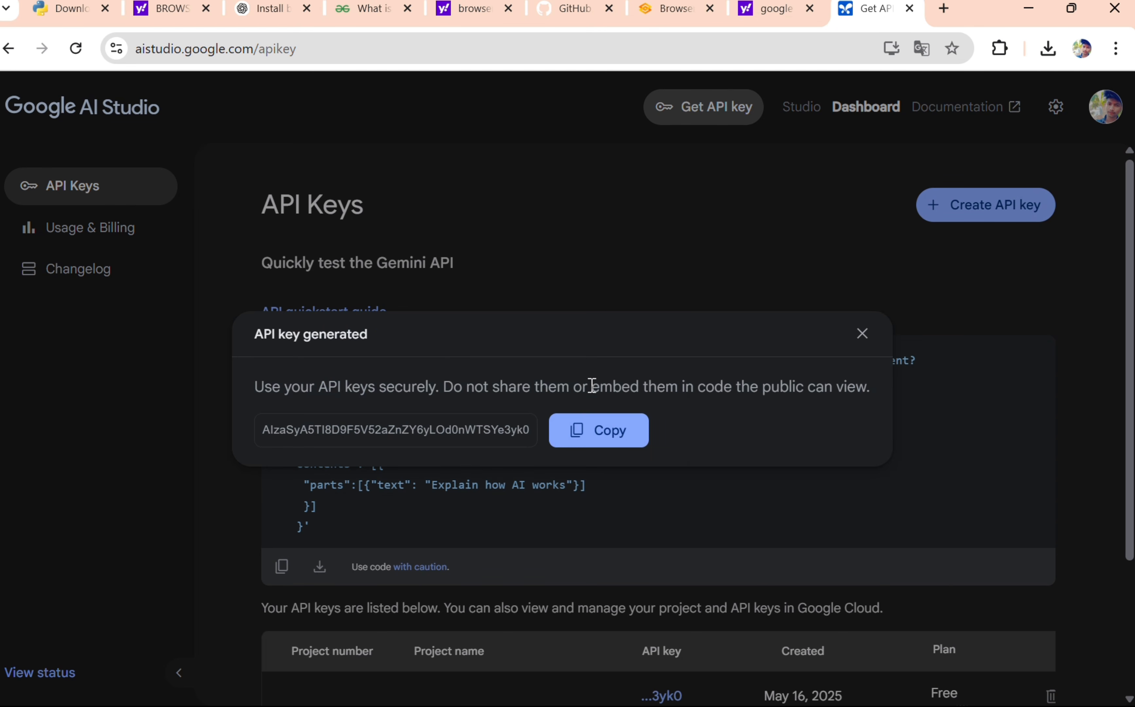
click(577, 430)
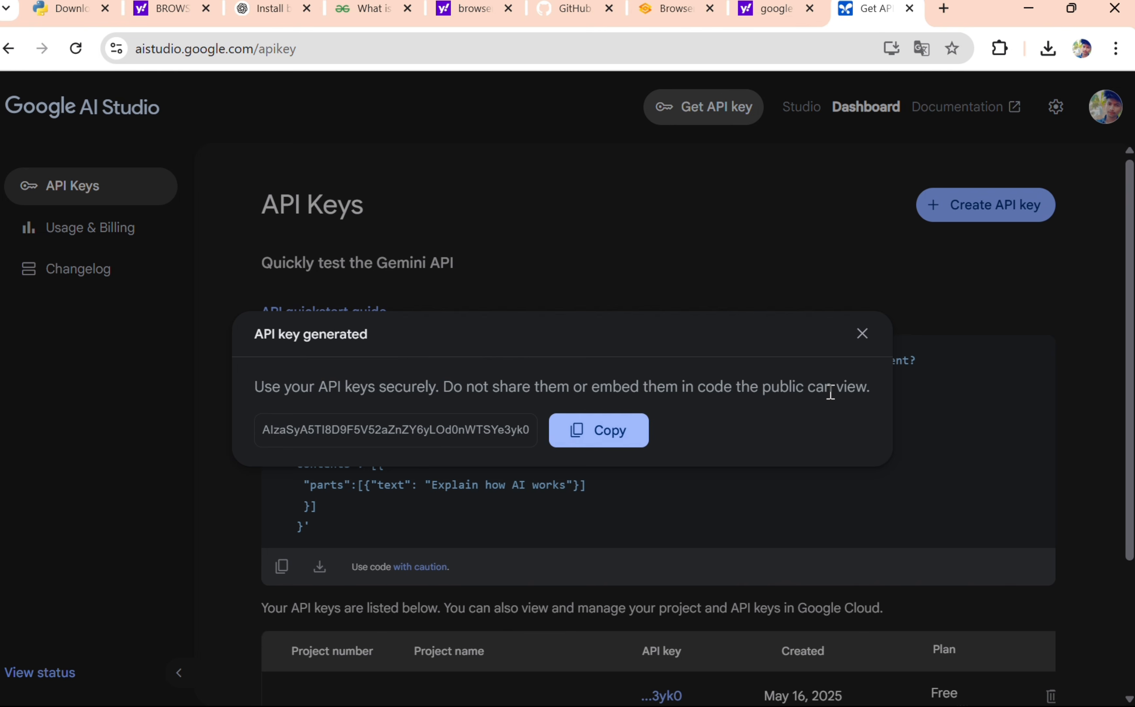
Return to the Browser Use WebUI tab and paste the copied Gemini key into the main LLM's API Key field.
click(766, 10)
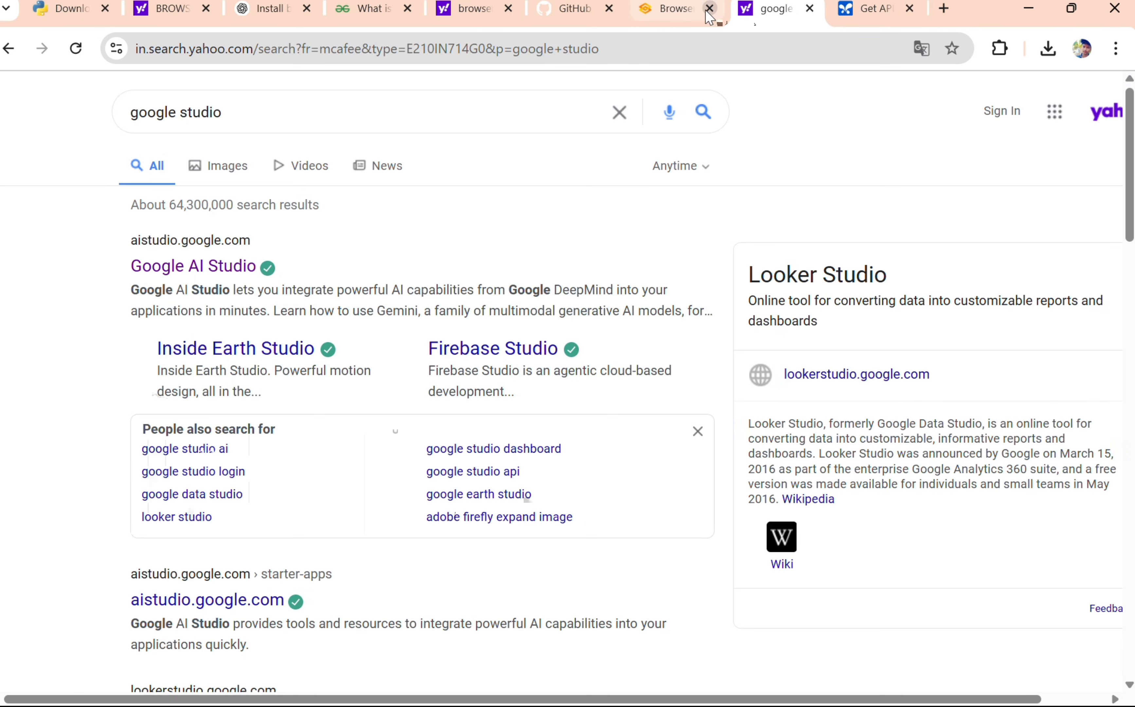
click(696, 18)
click(705, 519)
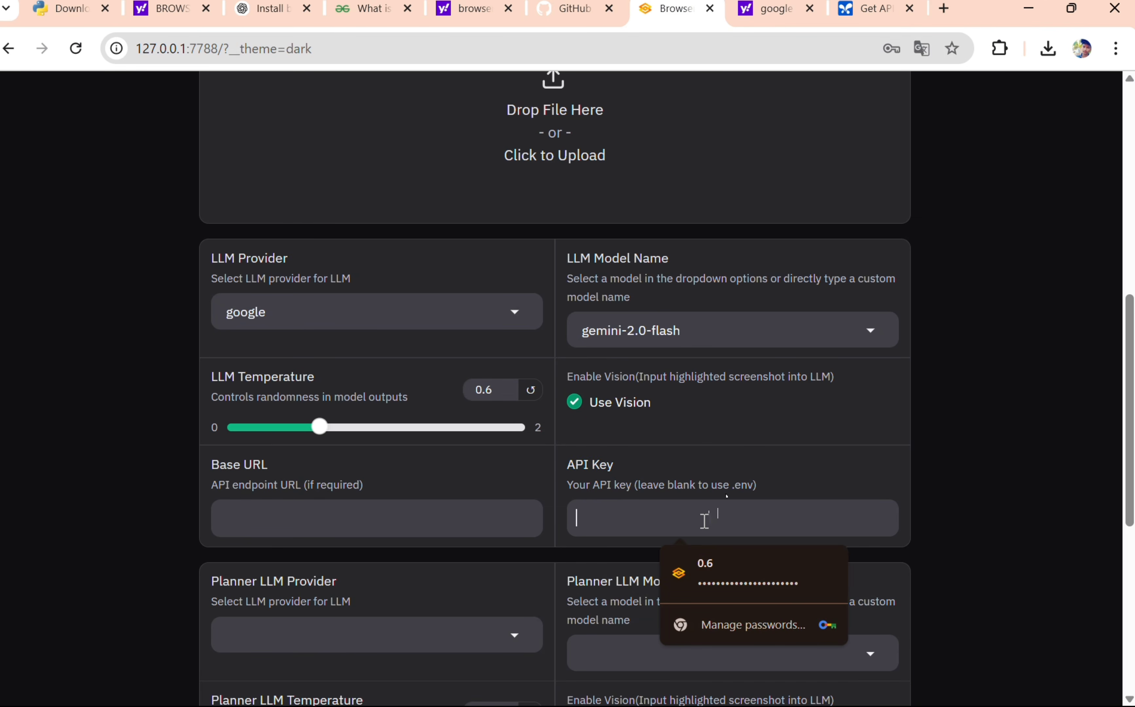
key(ctrl+v)
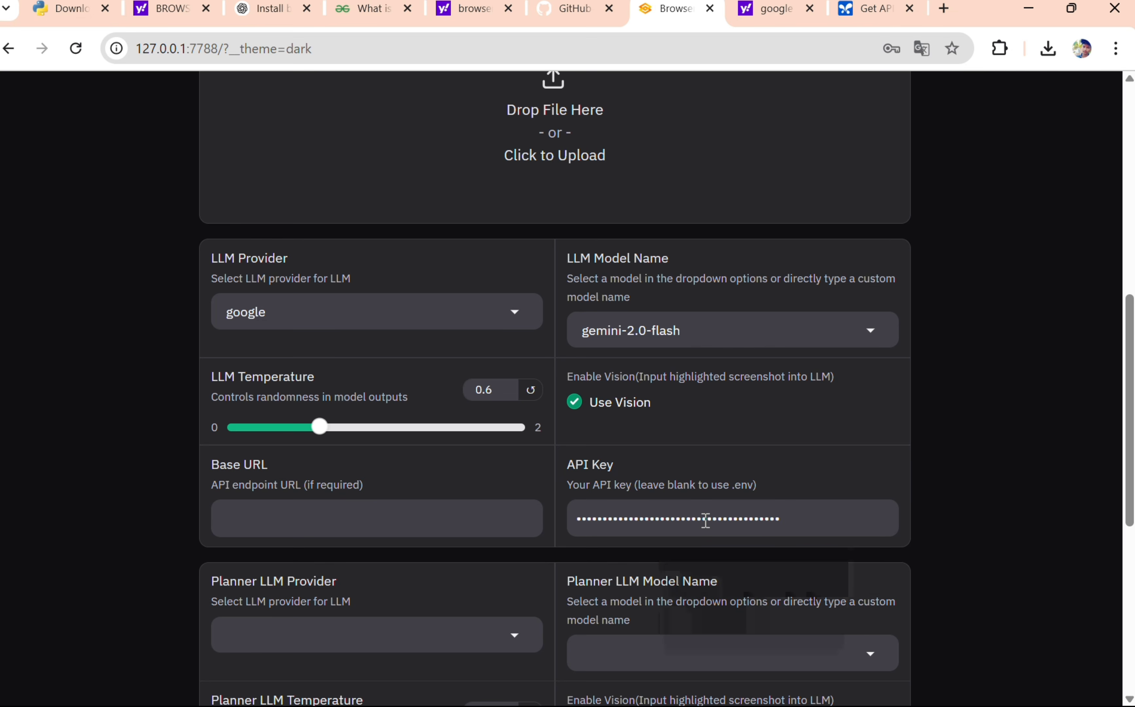
Examine the planner LLM, run limit and token settings and the Tool Calling Method options in Agent Settings.
scroll(708, 521, down, 7)
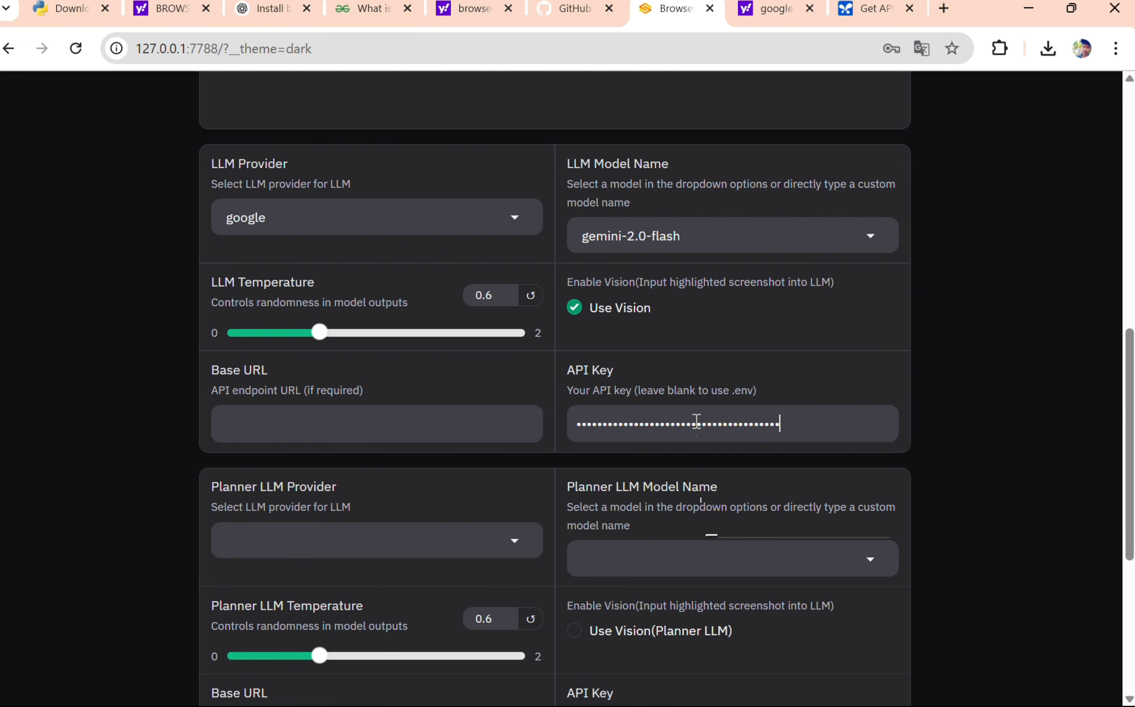
scroll(670, 451, down, 3)
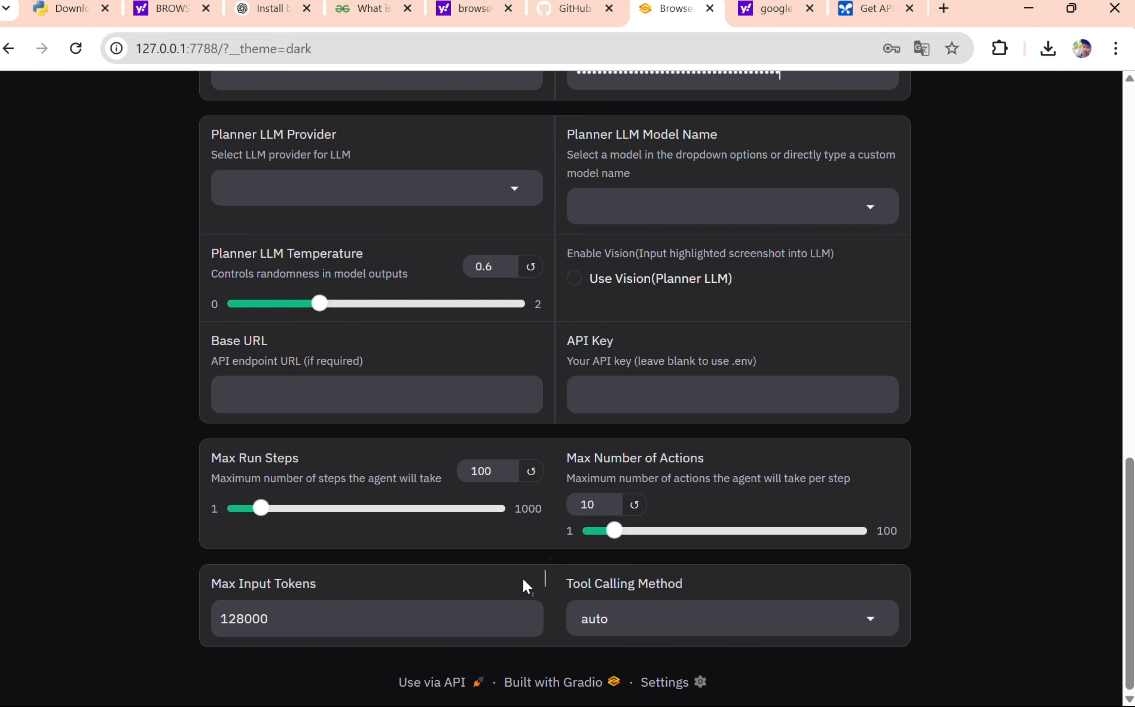
click(631, 622)
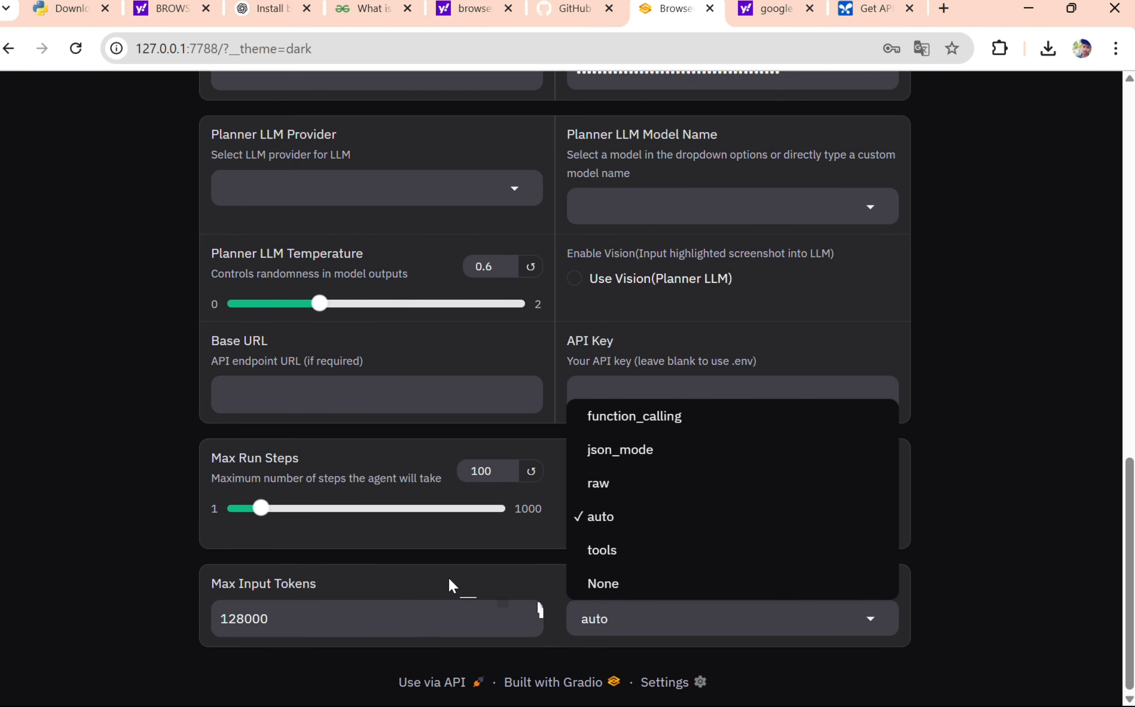
scroll(336, 500, up, 3)
scroll(333, 496, up, 5)
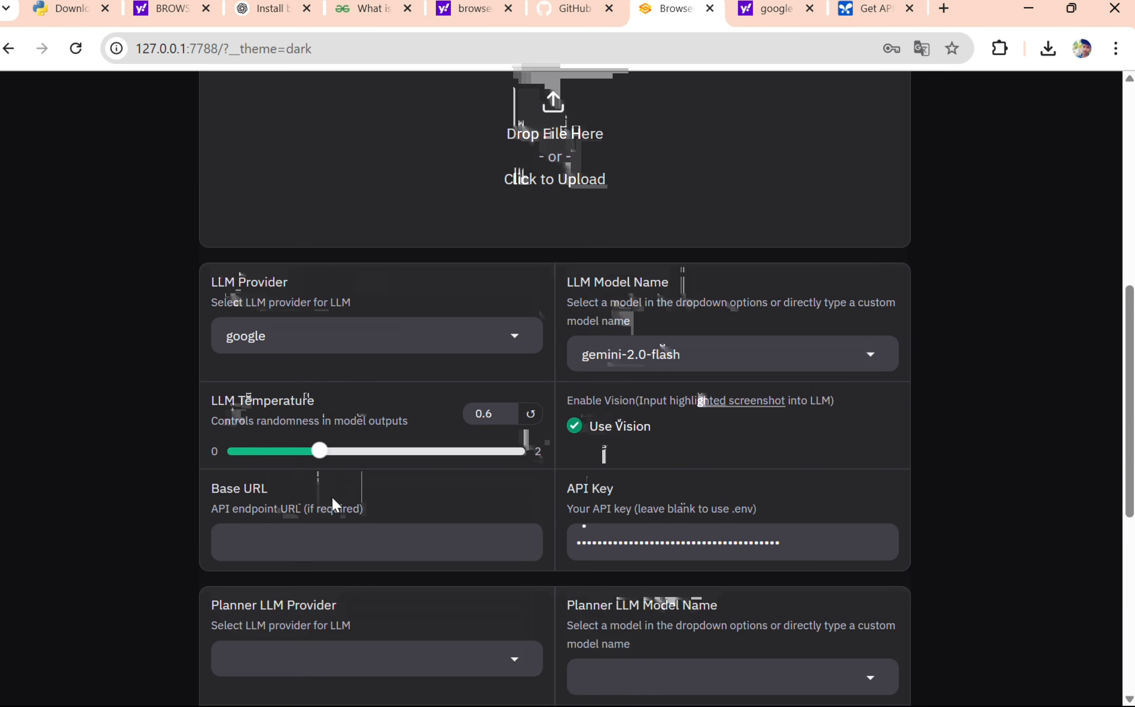
scroll(391, 530, up, 8)
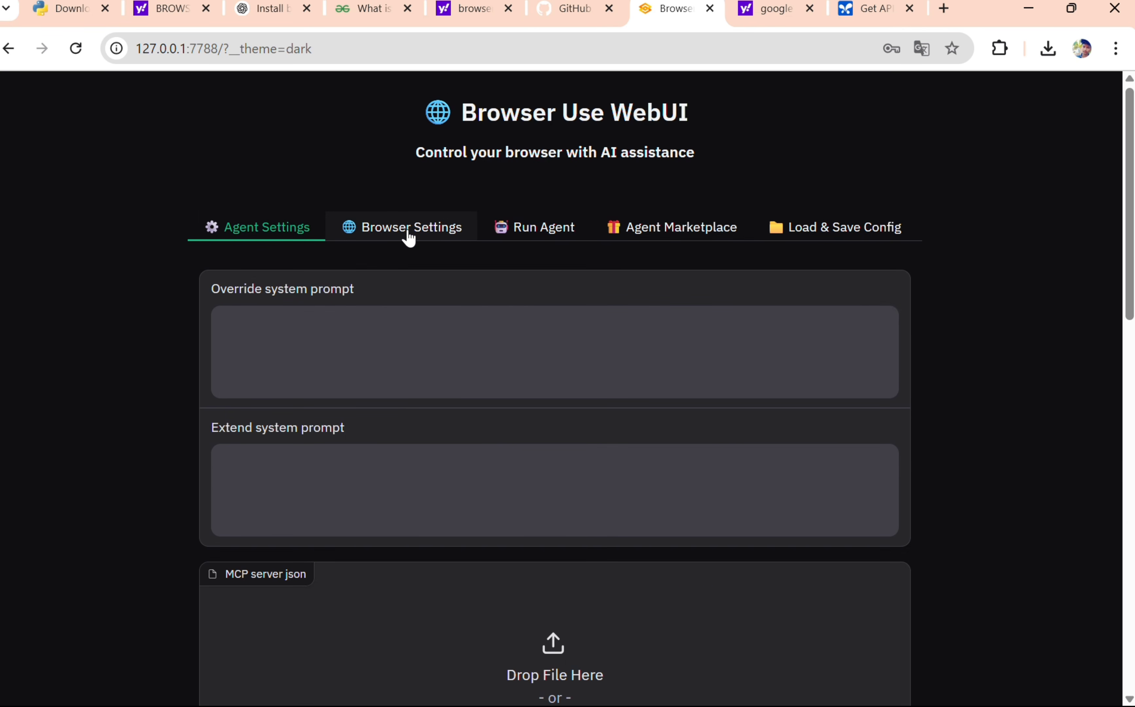
In Run Agent, begin the task text with "go to google.com and search for the youtube and open".
click(409, 229)
click(569, 229)
scroll(505, 356, down, 8)
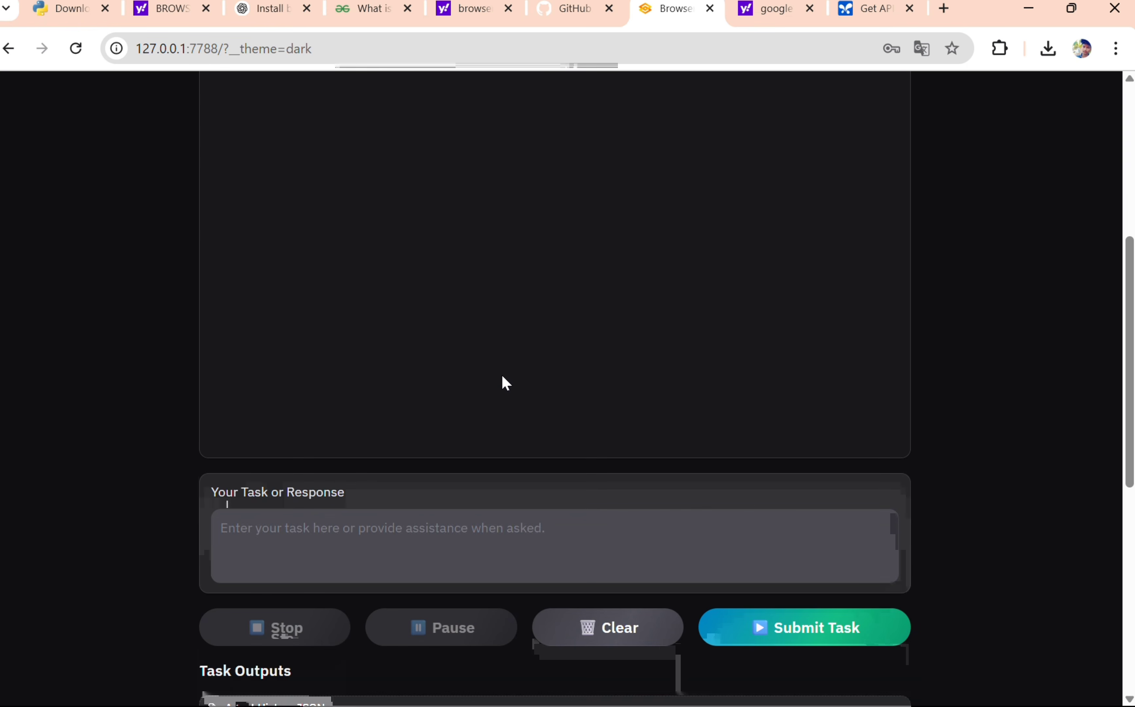
scroll(503, 377, down, 2)
click(330, 358)
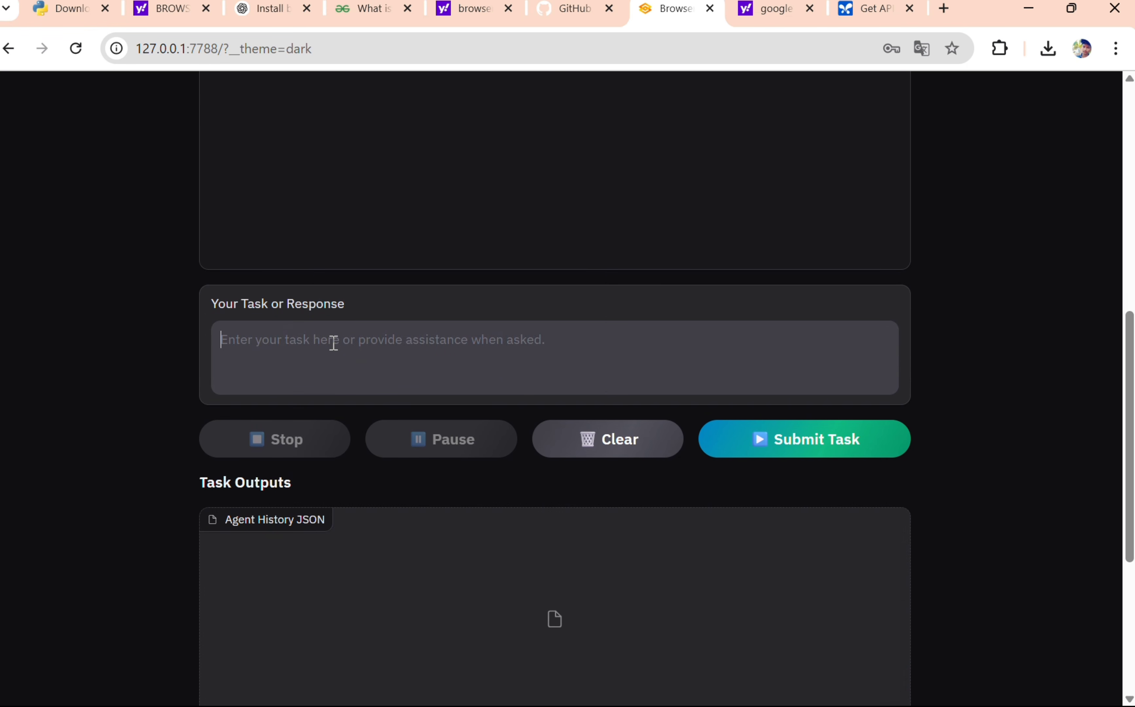
text(go to)
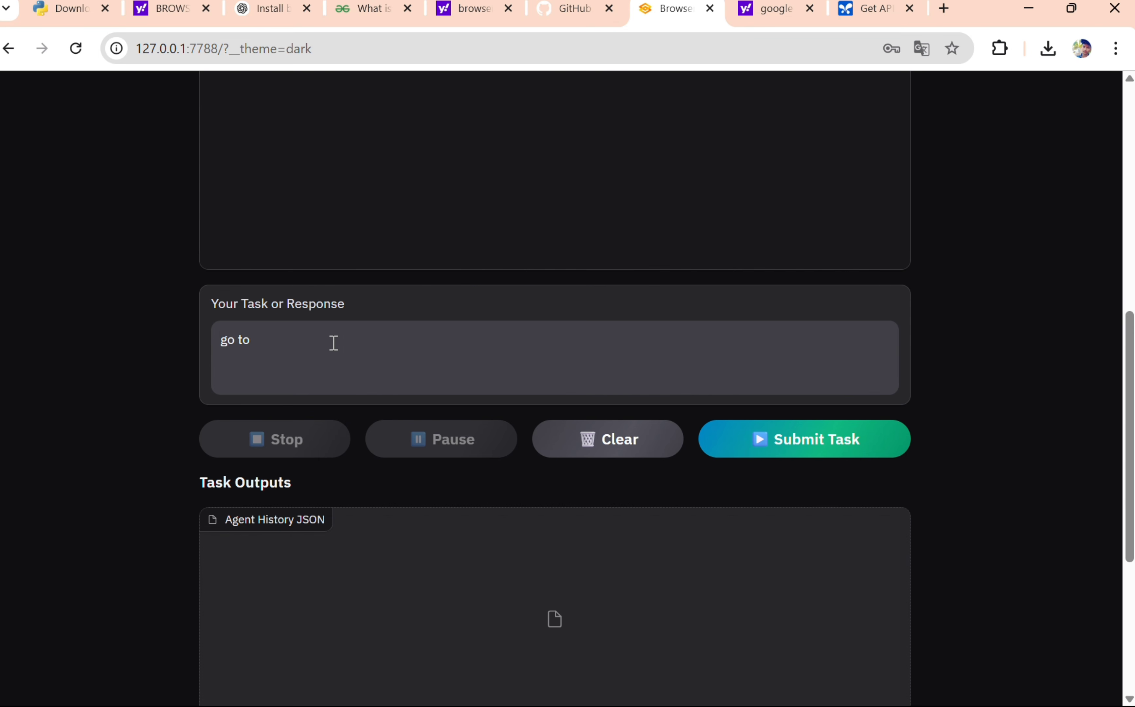
text( google.com and search for )
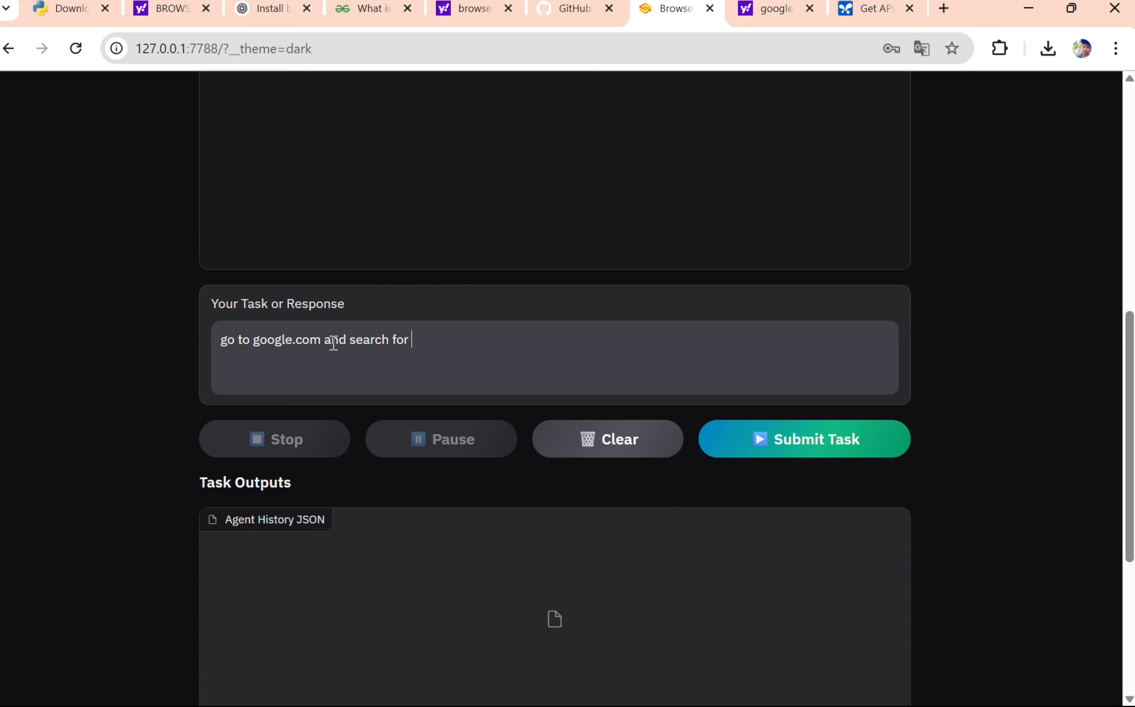
text(the youy)
key(BackSpace)
text(tube and open )
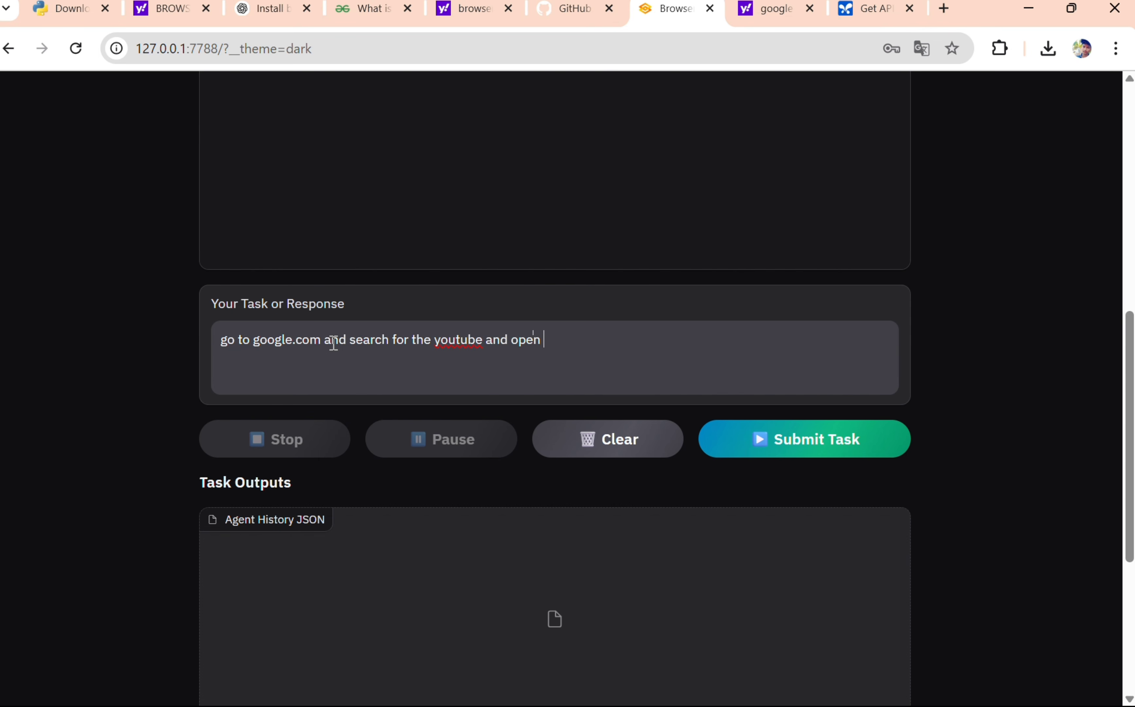
Complete the task with "youtube and then after search Technith channel with 242 subscribers and open a run video" and submit it.
text(youtube  and then after )
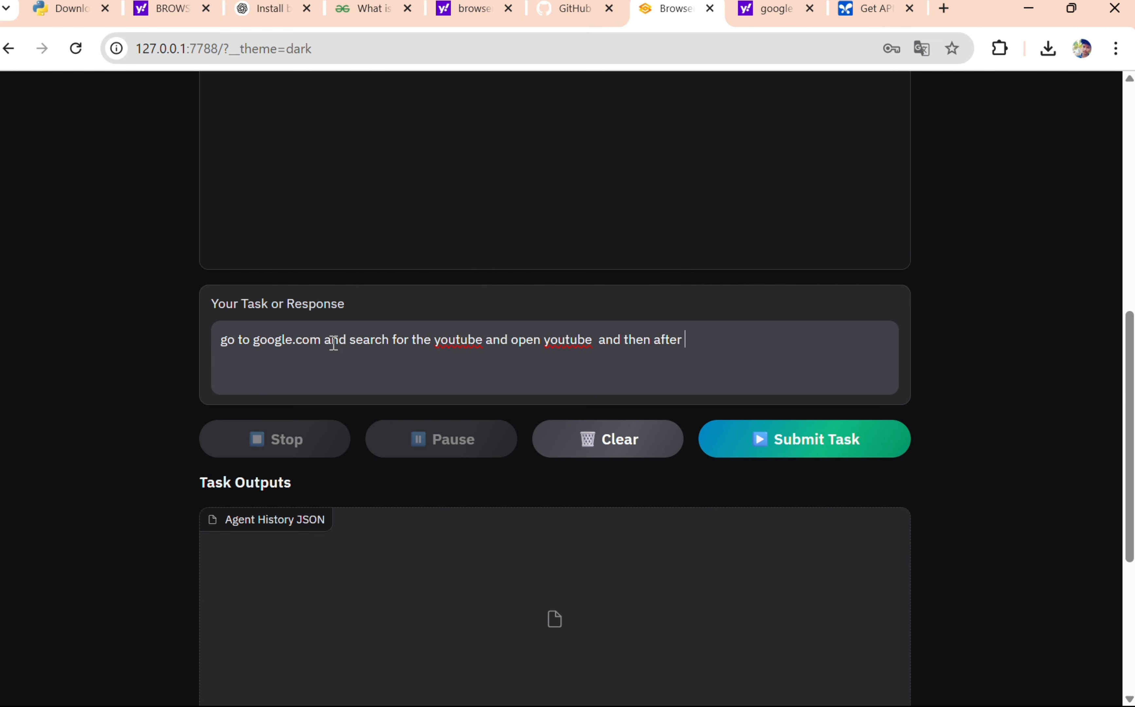
text(search)
key(Caps_Lock)
text(T)
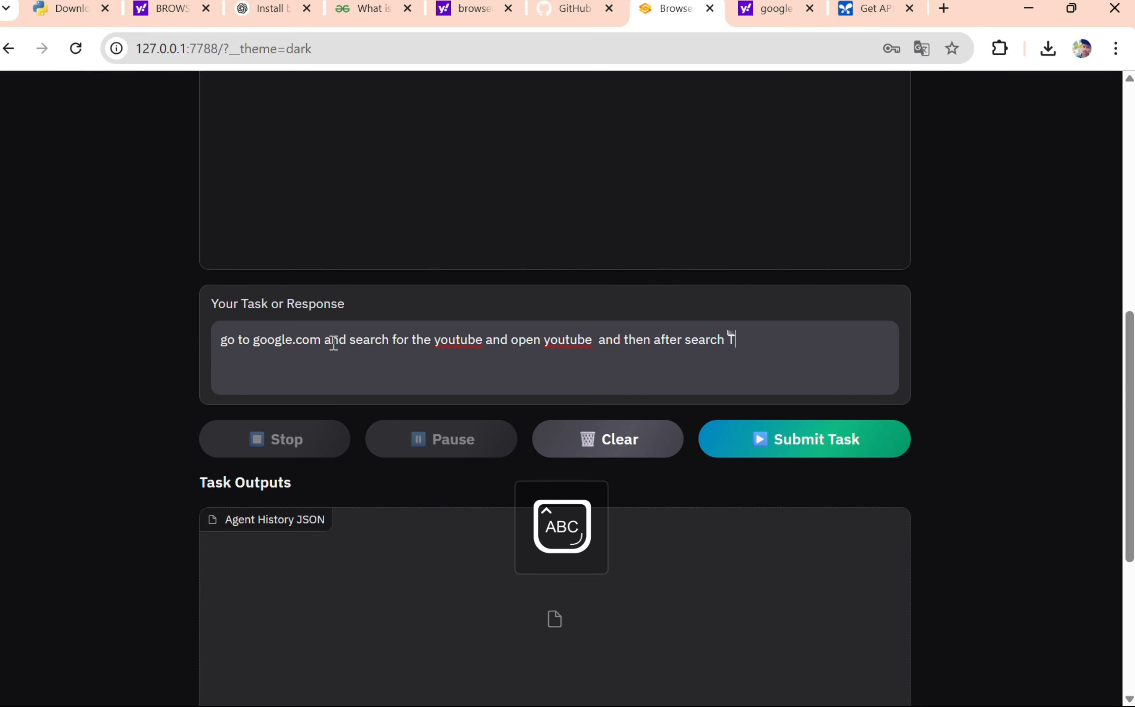
key(Caps_Lock)
text(echnith cha)
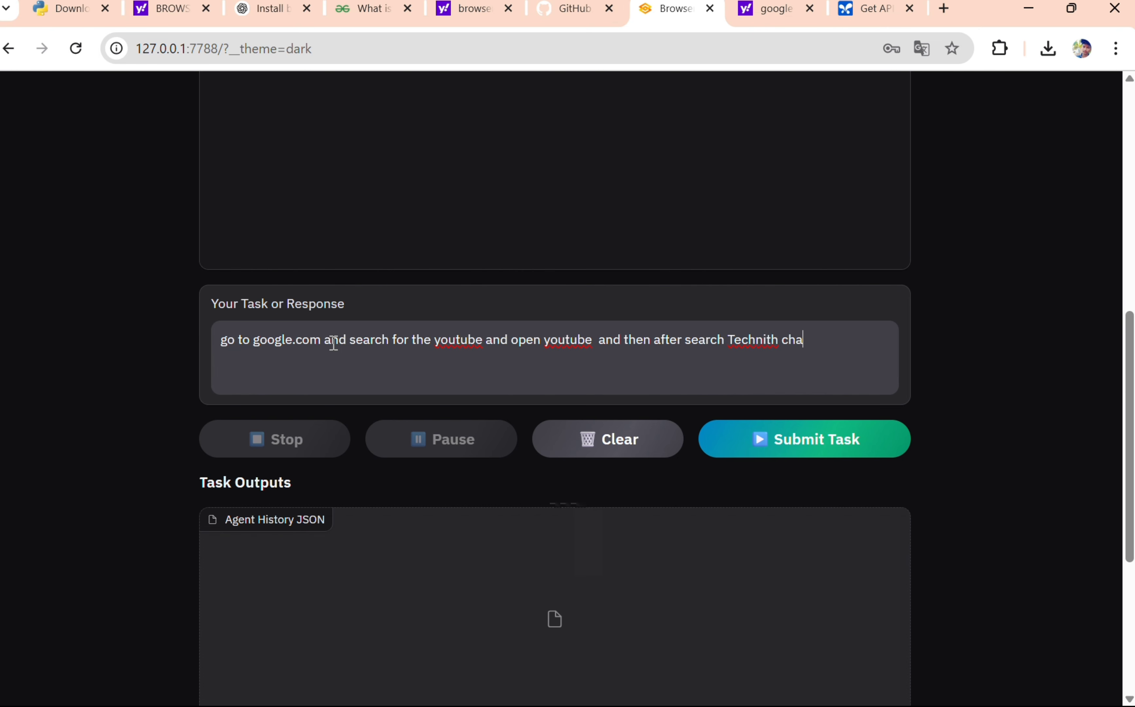
text(nnel with 242 sub)
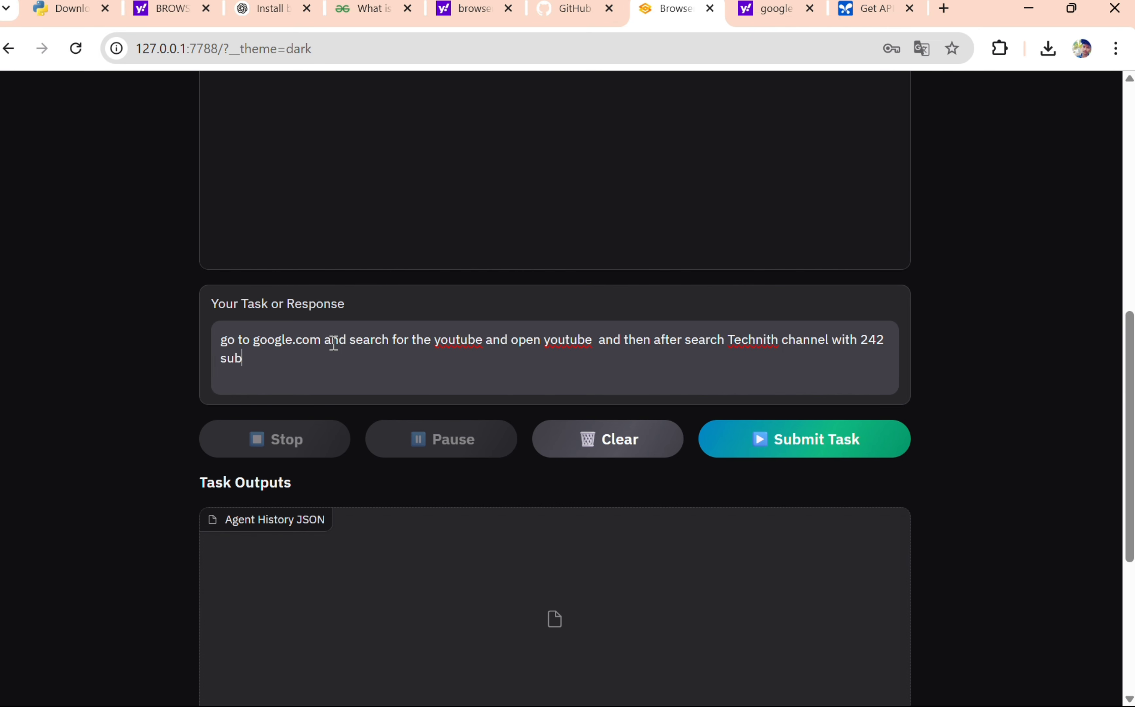
text(scribers  and open  a run)
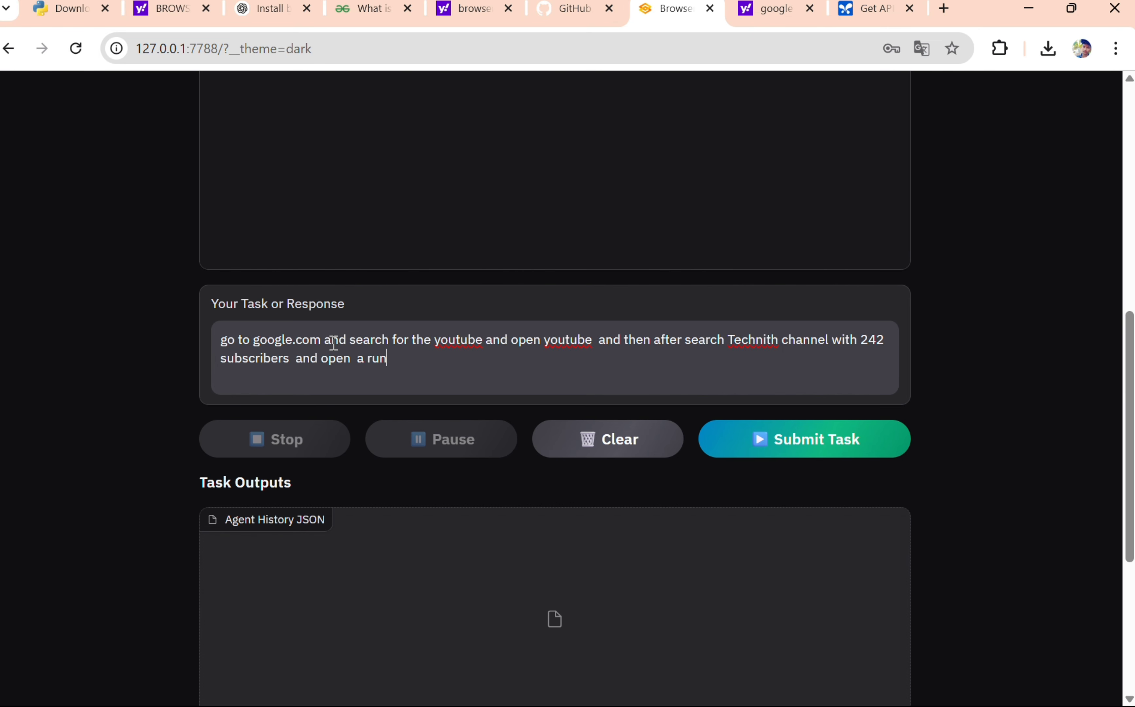
text( video)
click(781, 443)
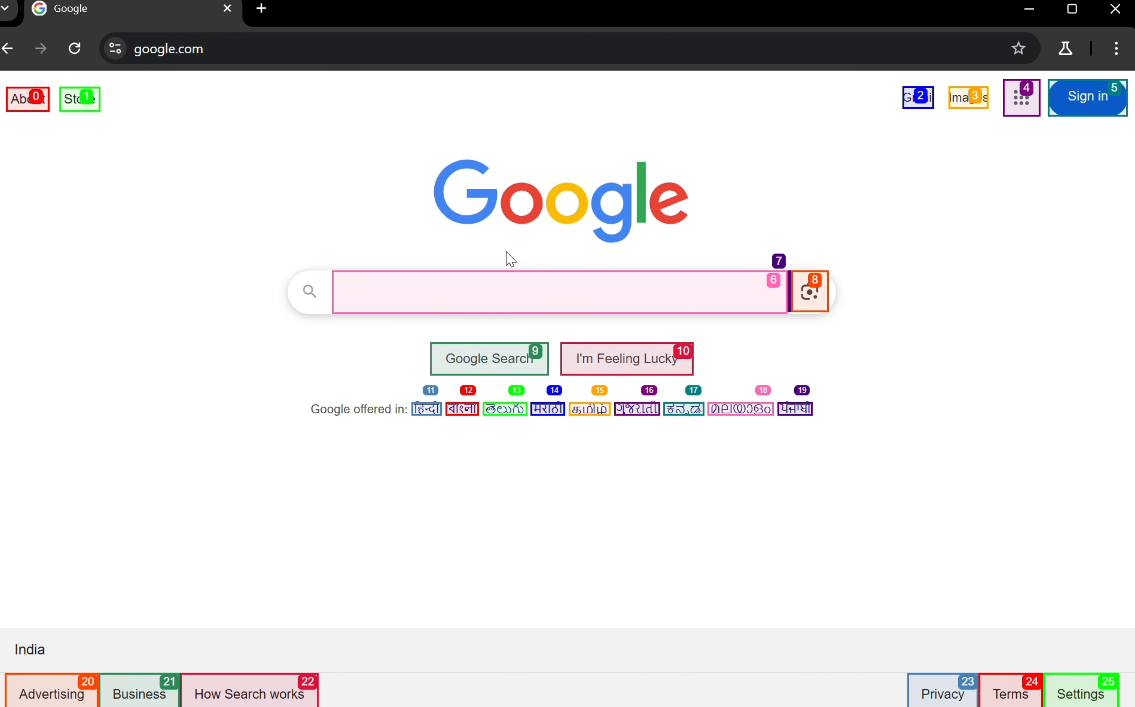
Reach YouTube by searching Google for youtube, and search the site for "Technith channel".
text(youtube)
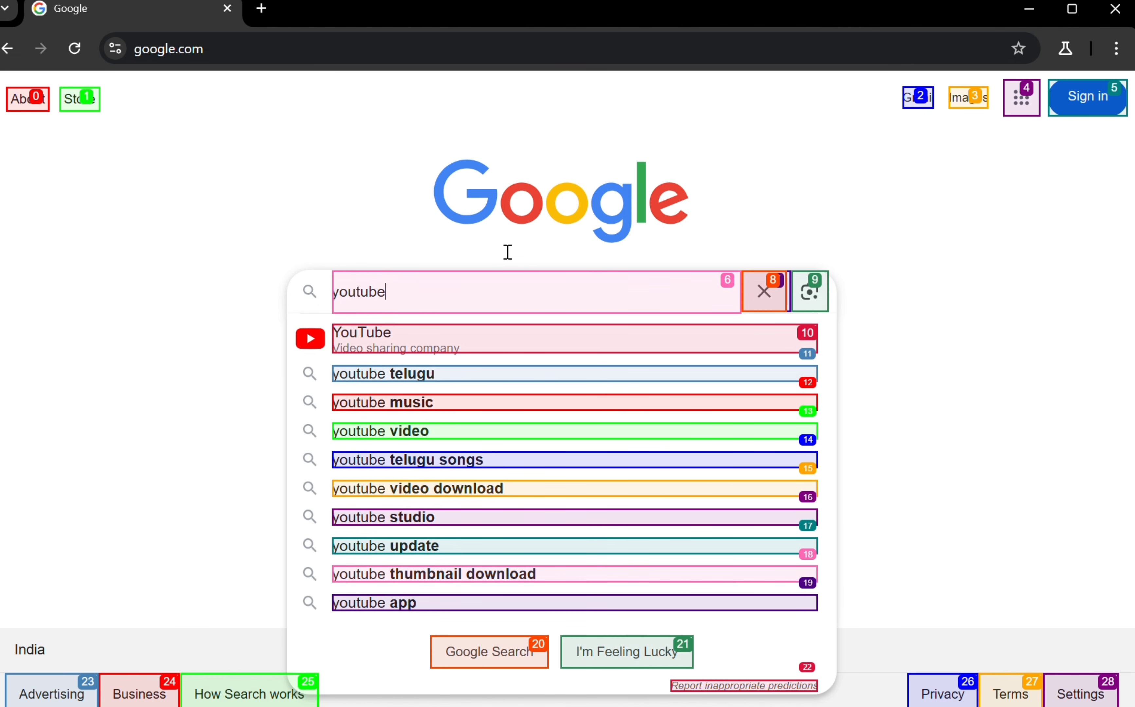
key(Return)
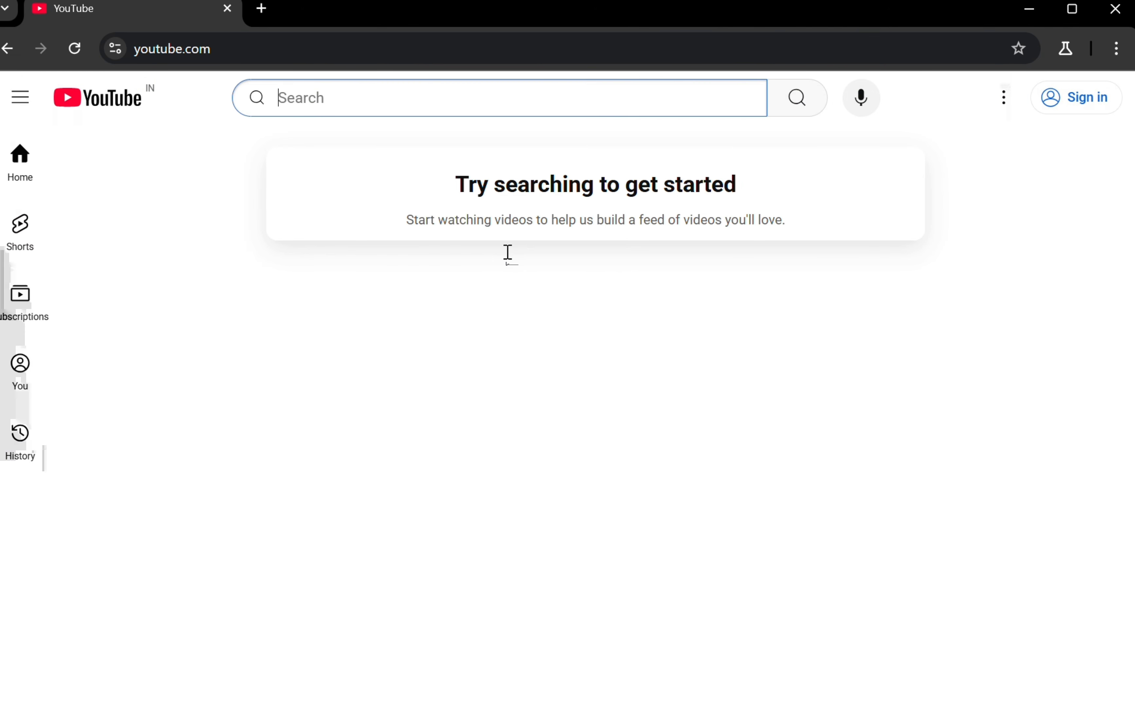
text(Technith channel)
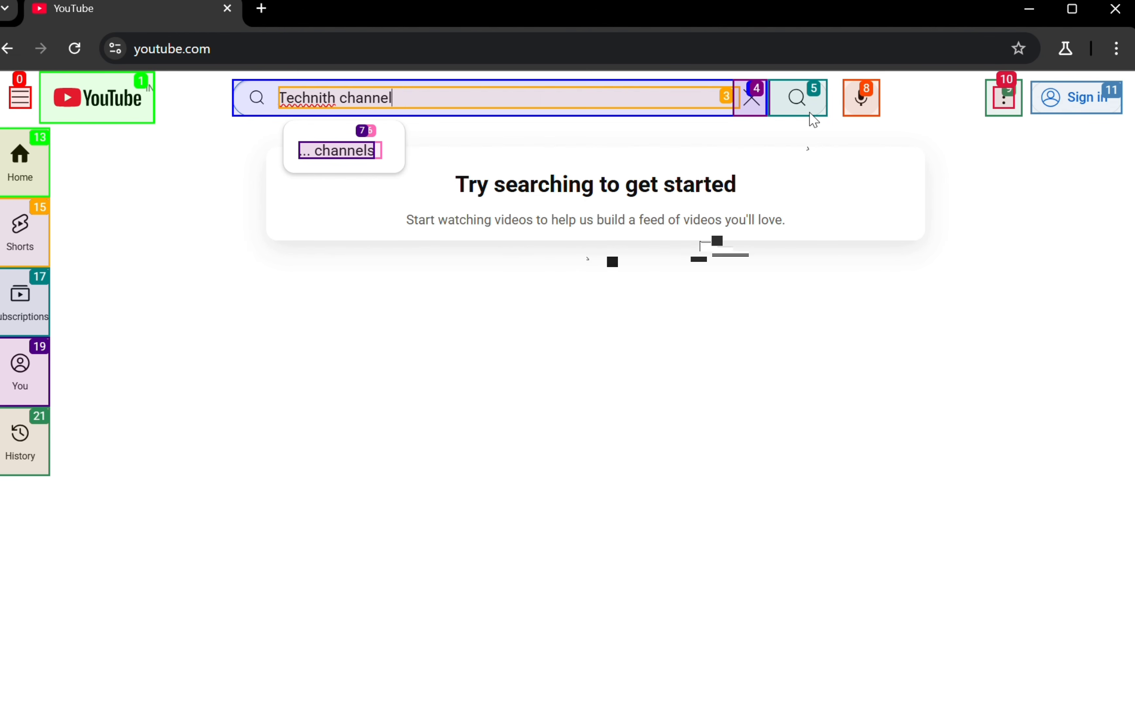
click(803, 95)
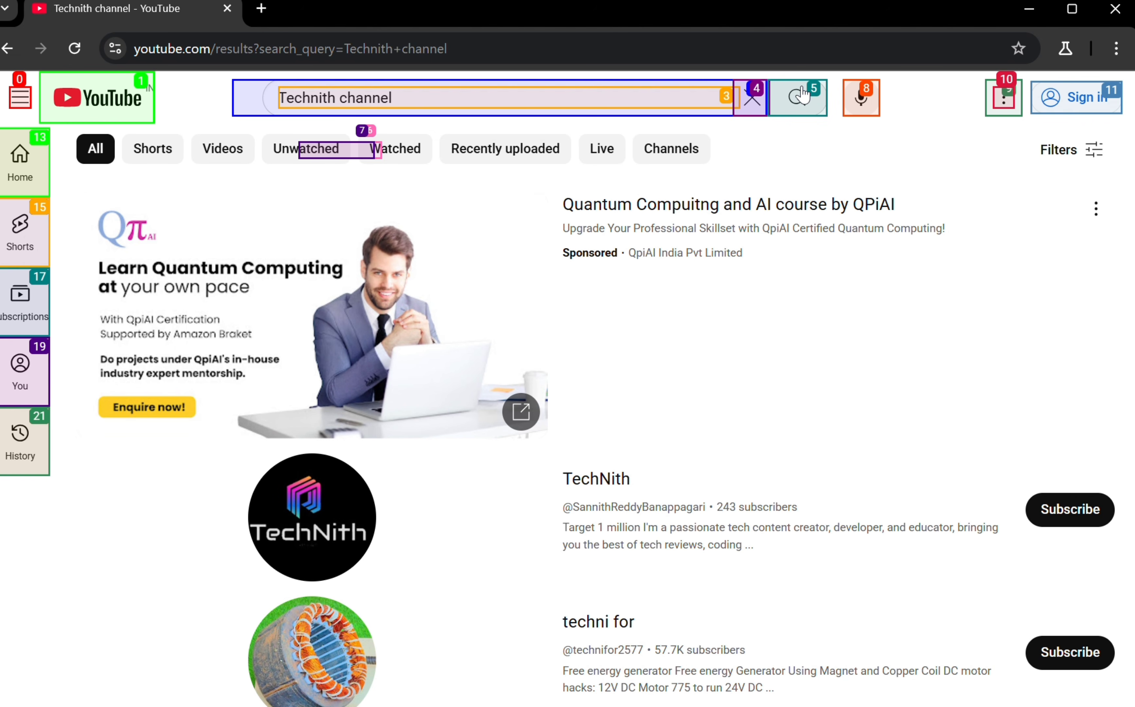
Open TechNith's video "How to Apply for EduSkills Internship" and skip its playback forward to about 3:53.
click(802, 95)
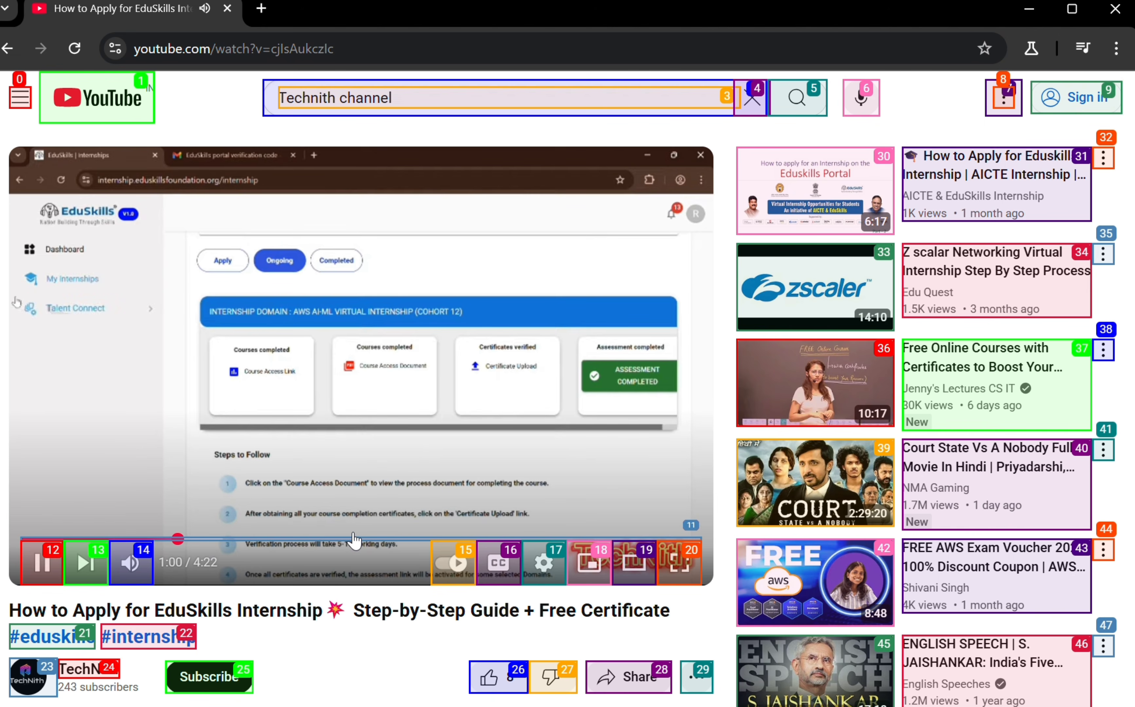
click(358, 539)
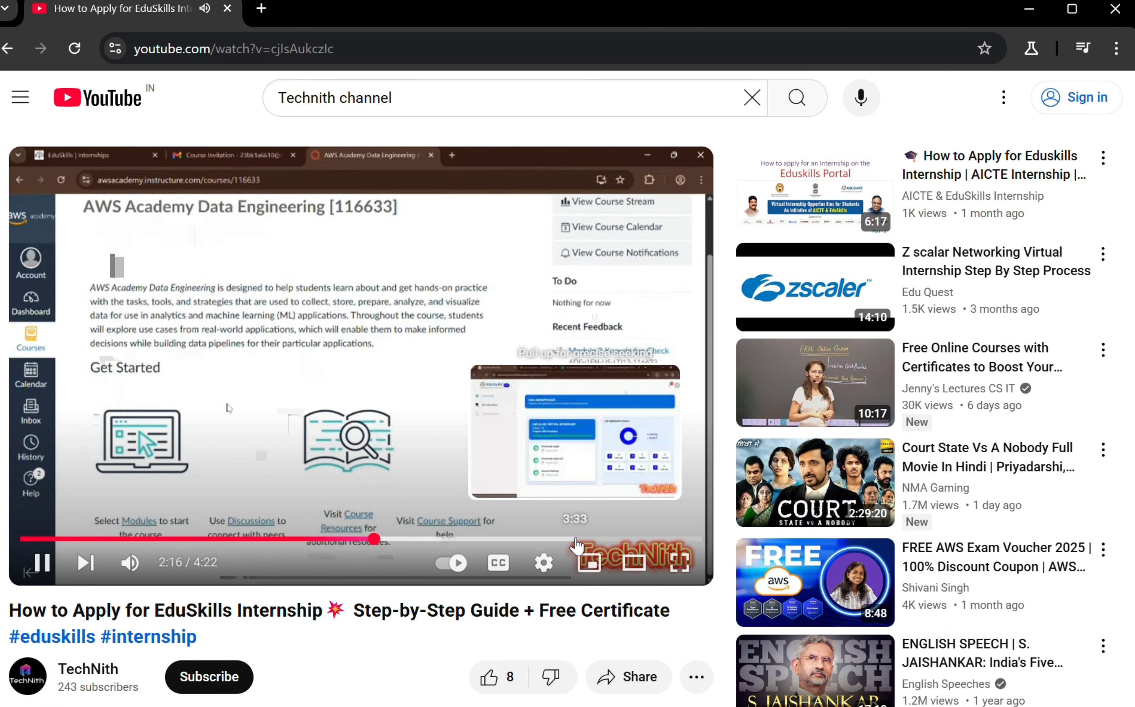
click(576, 538)
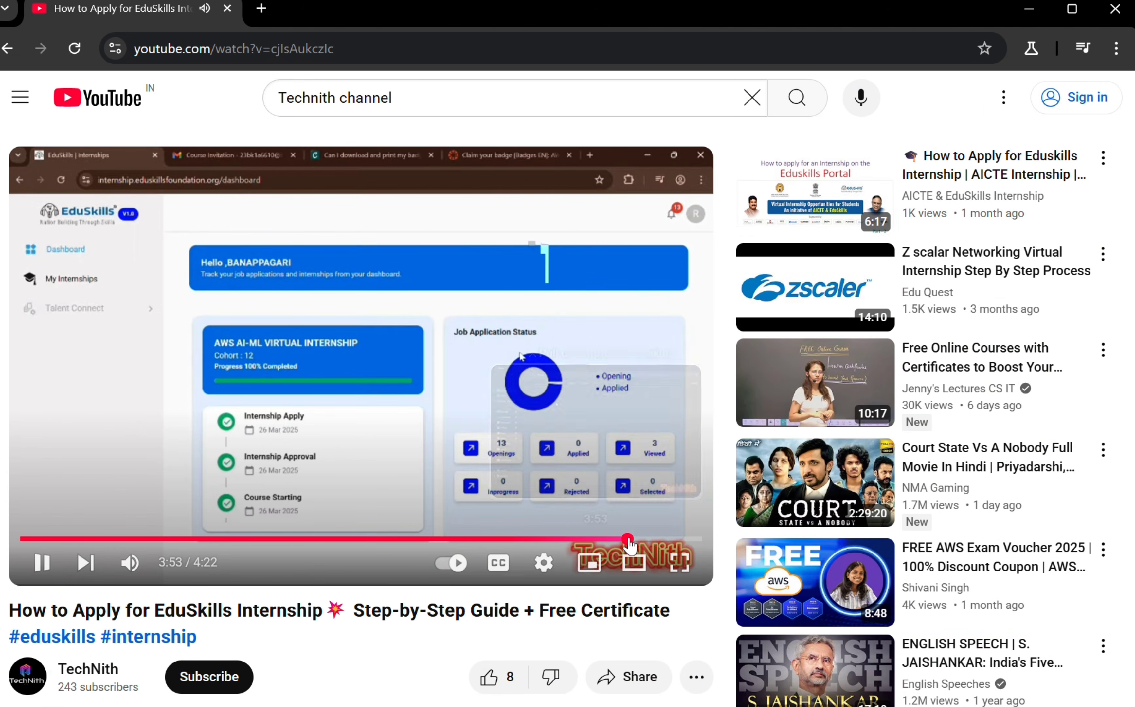
click(630, 538)
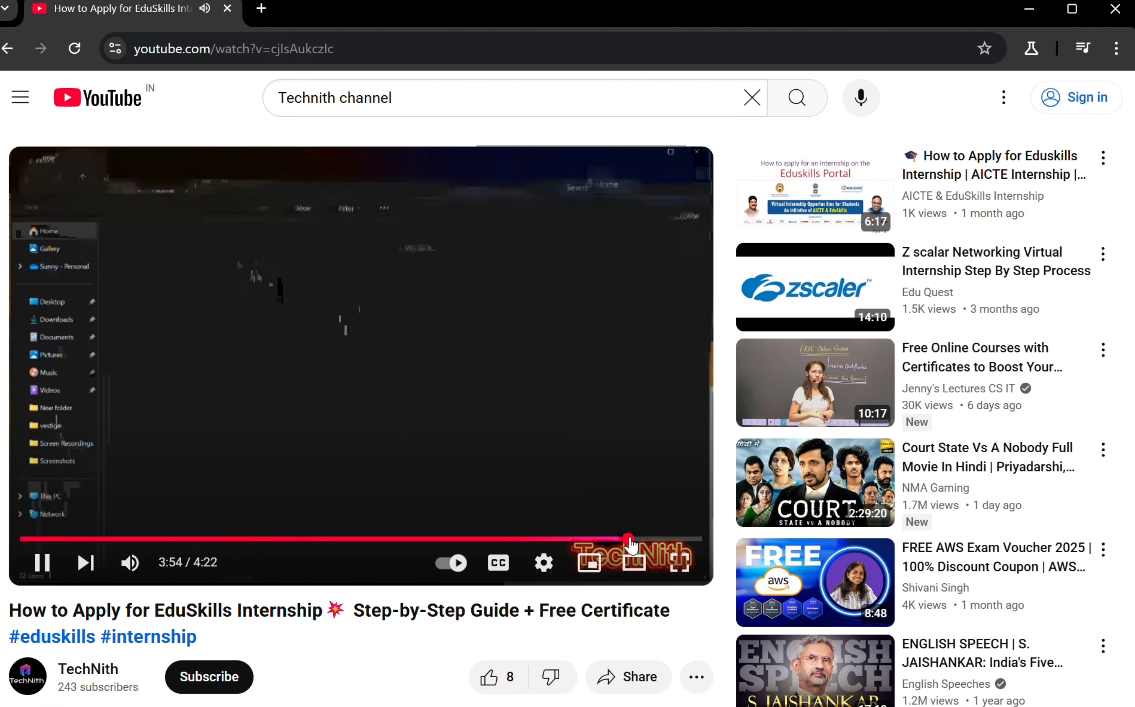